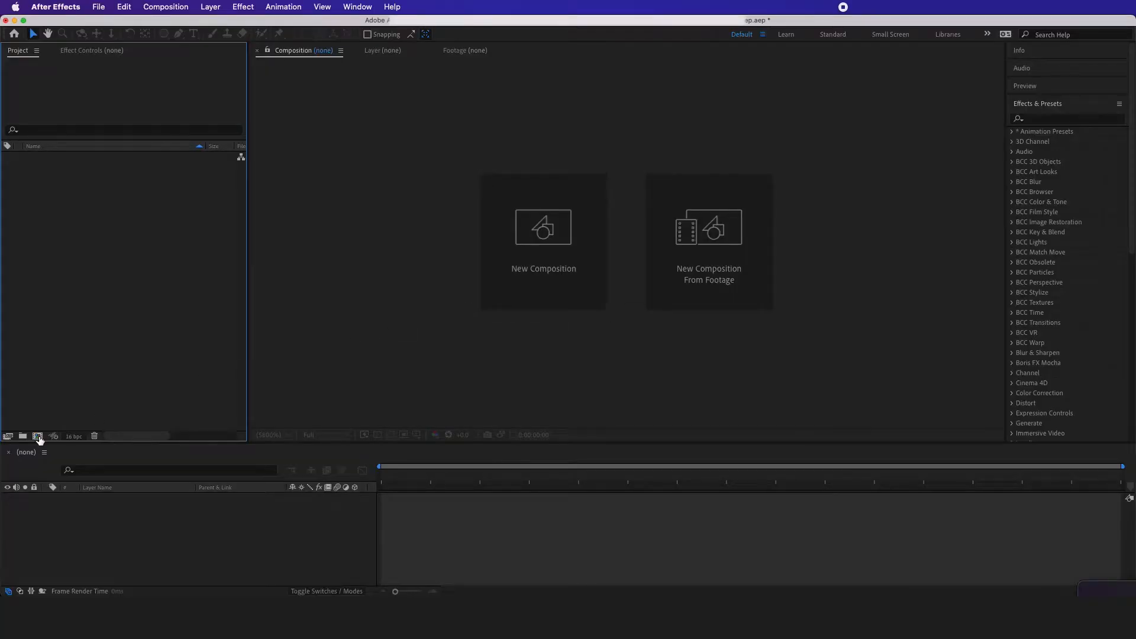
Create a 1920 x 1080, 29.97 fps, 30-second composition named Main Comp
left_click(37, 436)
type("Main Comp")
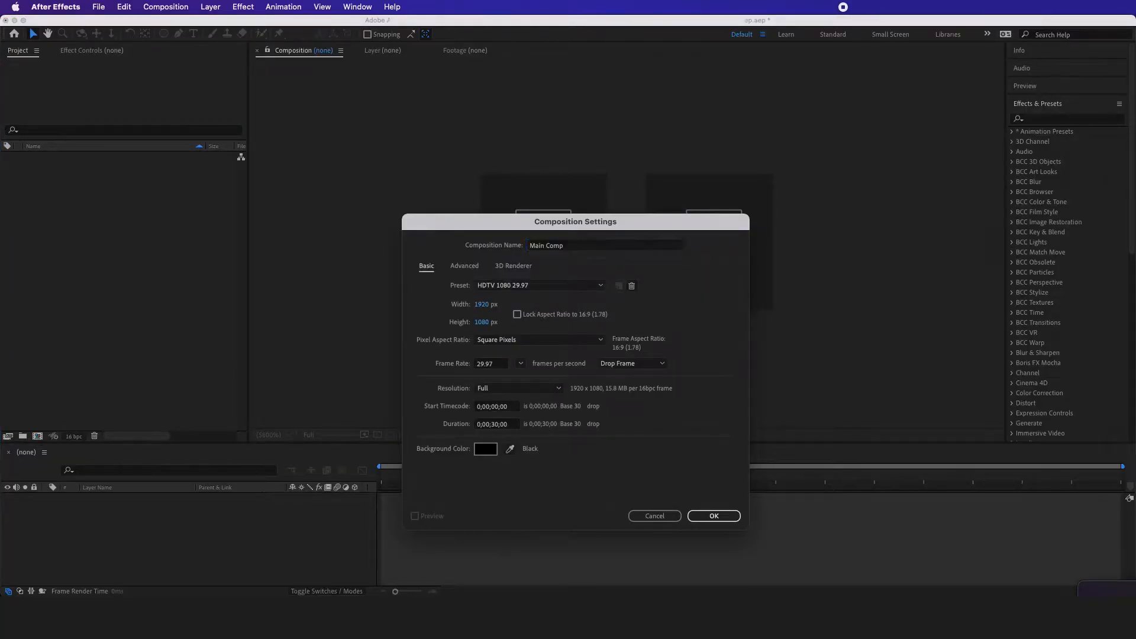
key("Return")
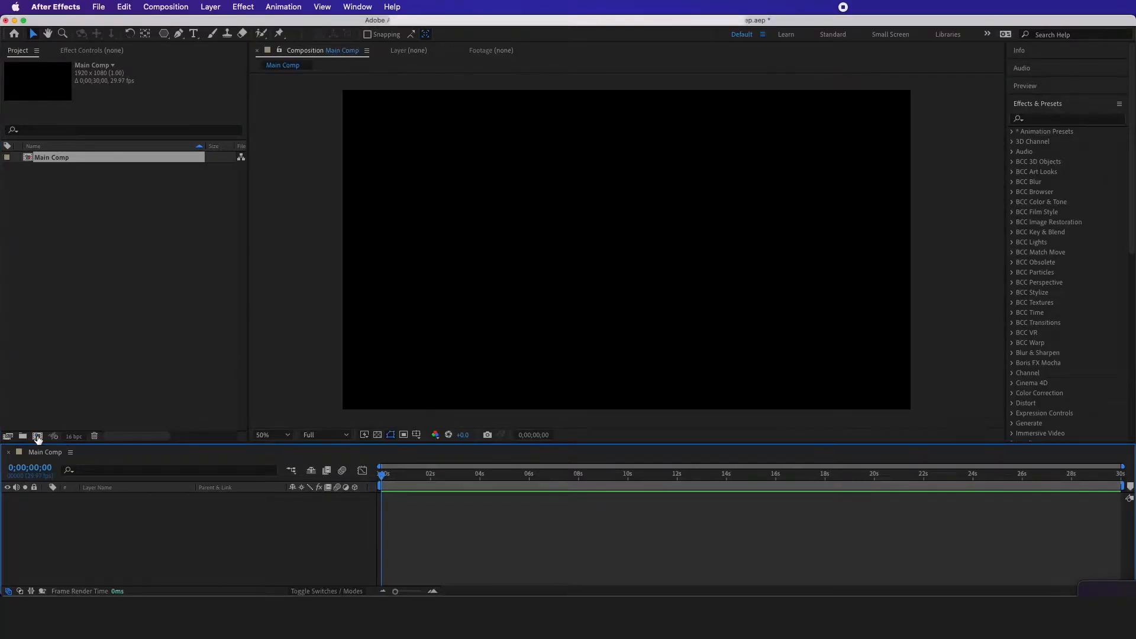
Add a white solid named Box 1, 600 px wide and 800 px high, to Main Comp
right_click(200, 515)
mouse_move(222, 442)
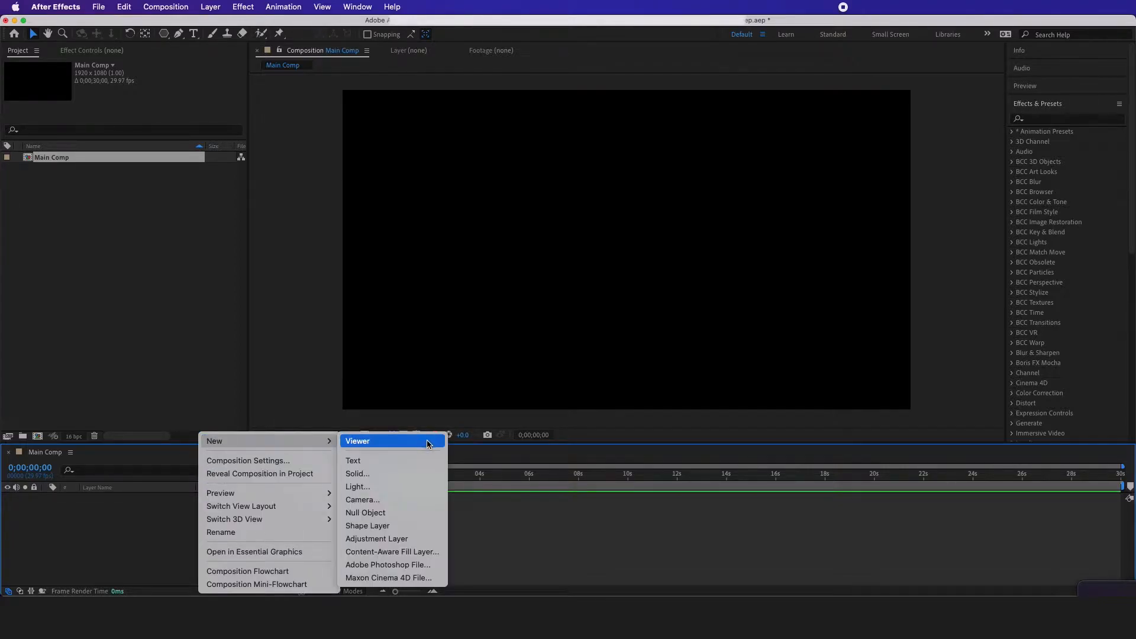
left_click(401, 474)
left_click(767, 276)
type("600")
key("Tab")
key("Tab")
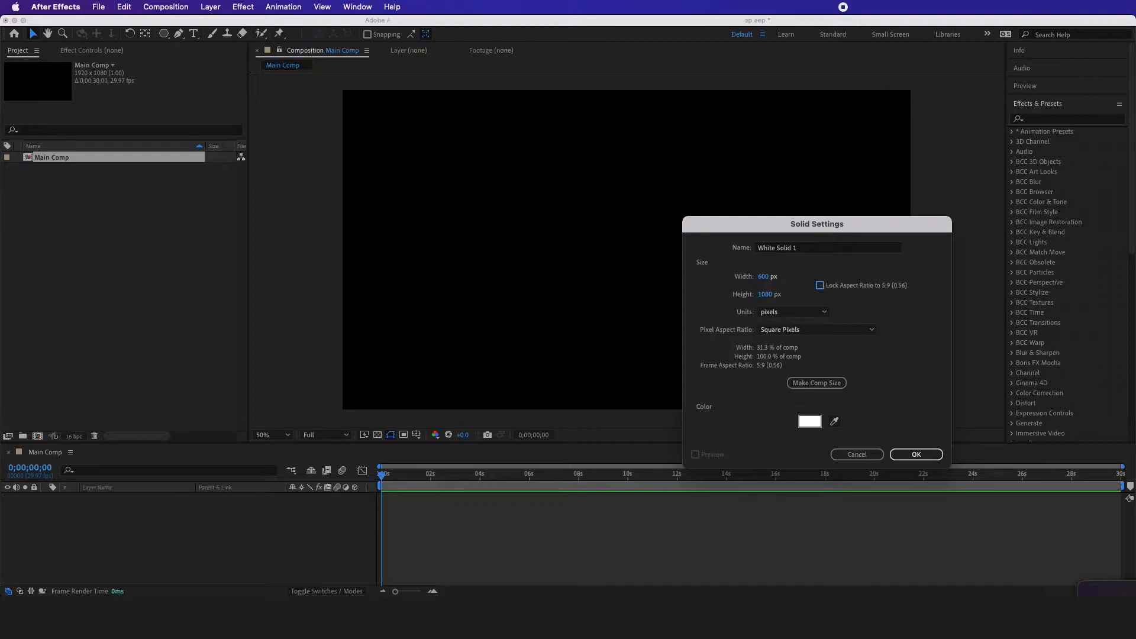
left_click(764, 294)
type("800")
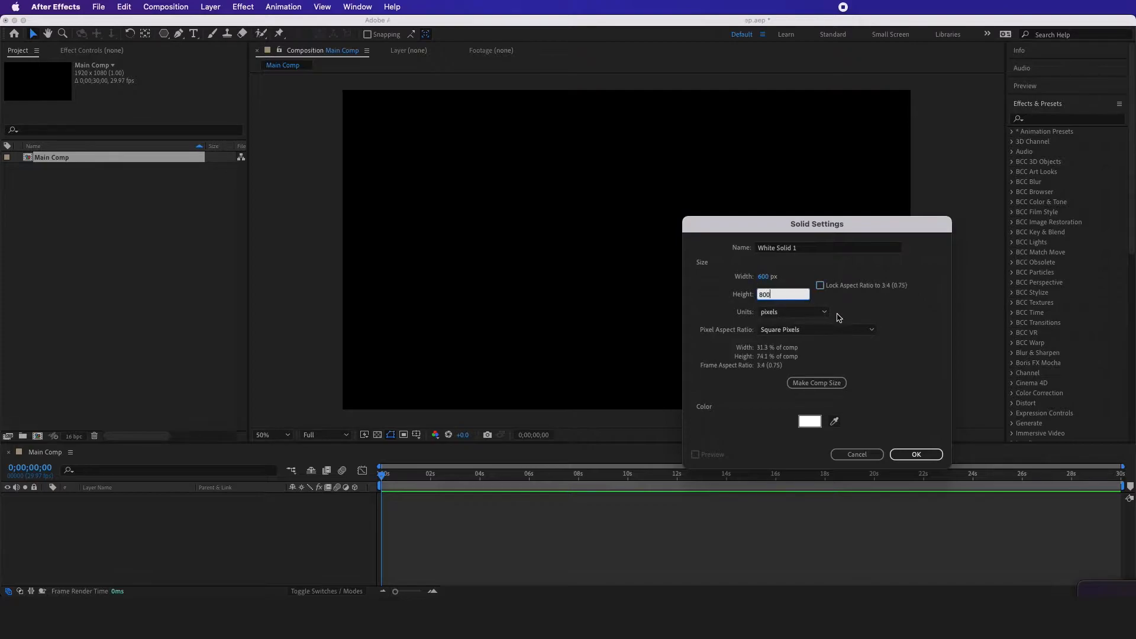
left_click(840, 316)
left_click_drag(807, 246, 712, 237)
type("Box")
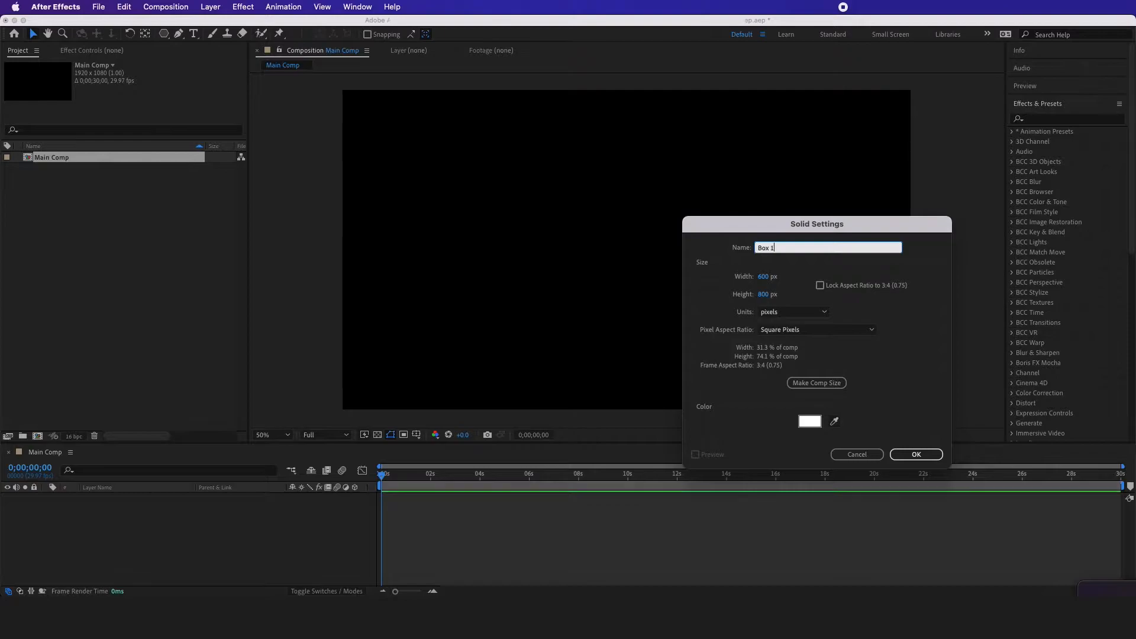
left_click(897, 453)
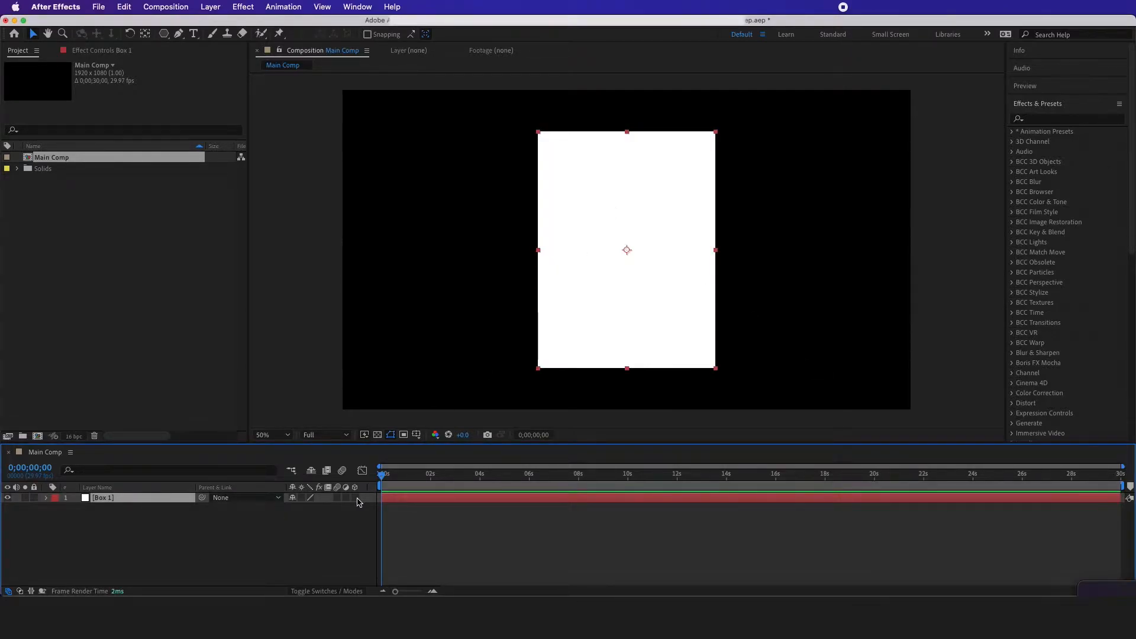
Make Box 1 a 3D layer and set up Custom View 1 with snapping enabled
left_click(354, 498)
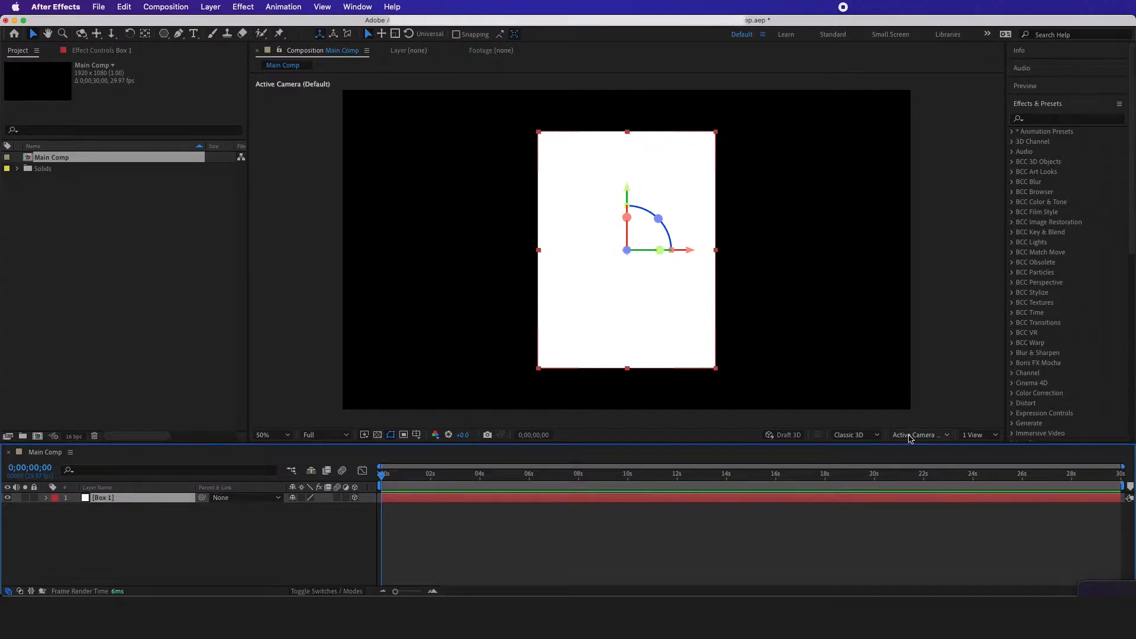
left_click(927, 441)
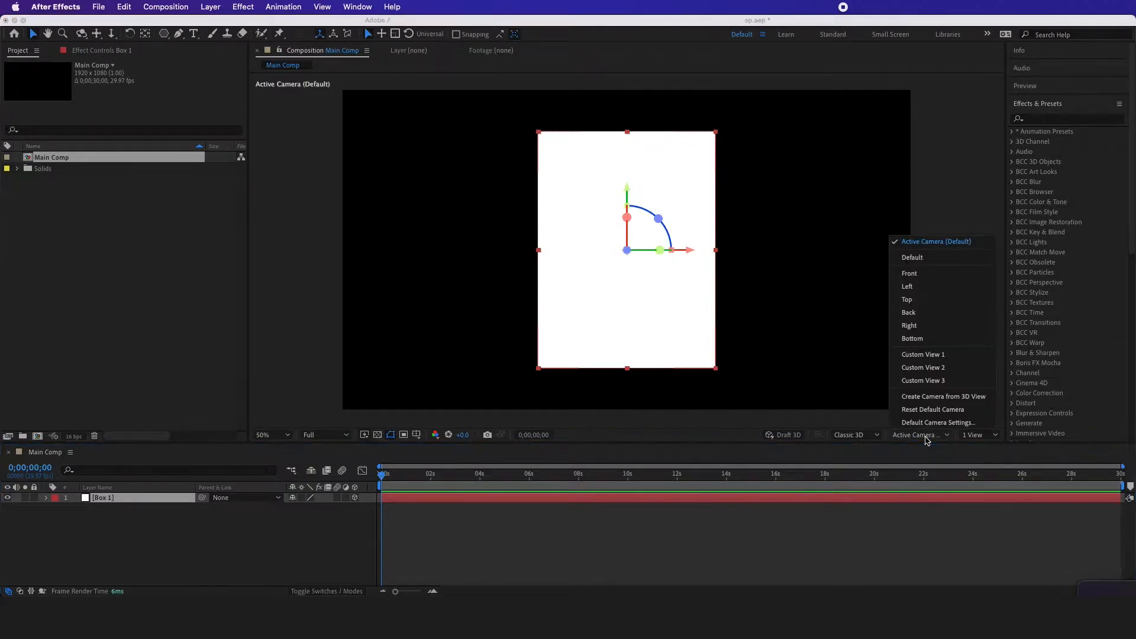
left_click(920, 355)
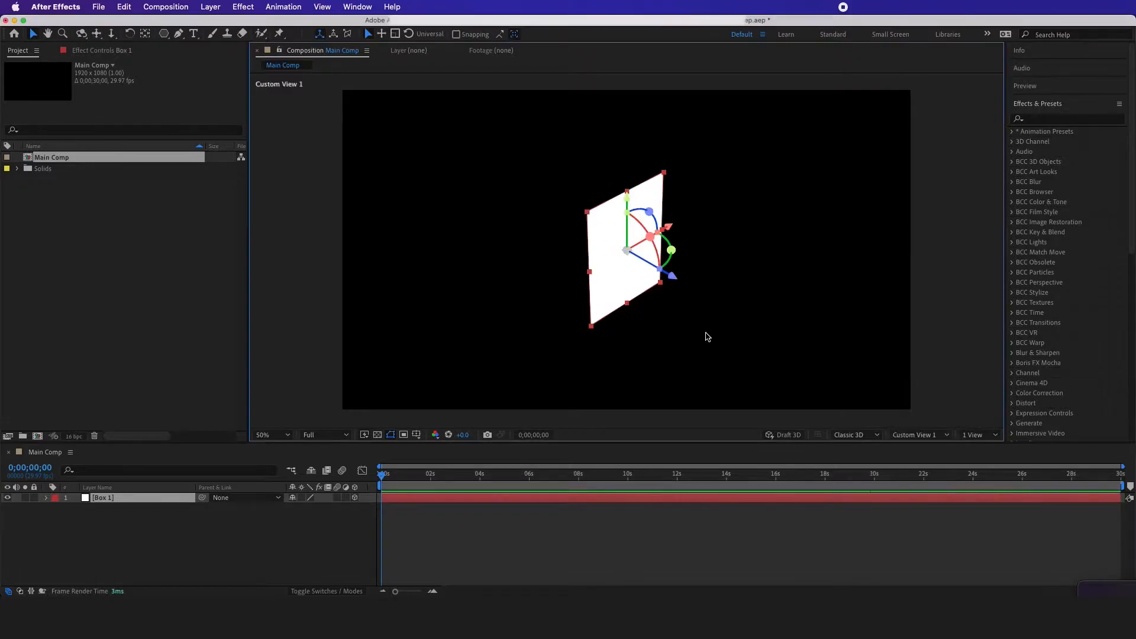
left_click(457, 35)
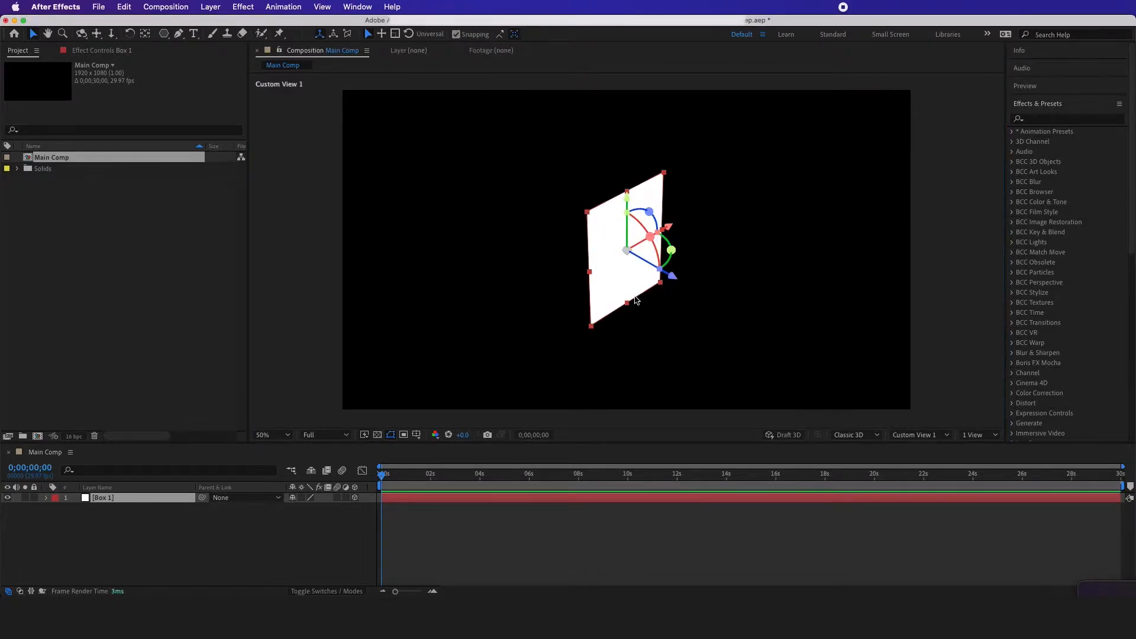
Duplicate Box 1 and turn the copy into a new solid, Box 2, with a height of 600 px
left_click(148, 500)
key("super+d")
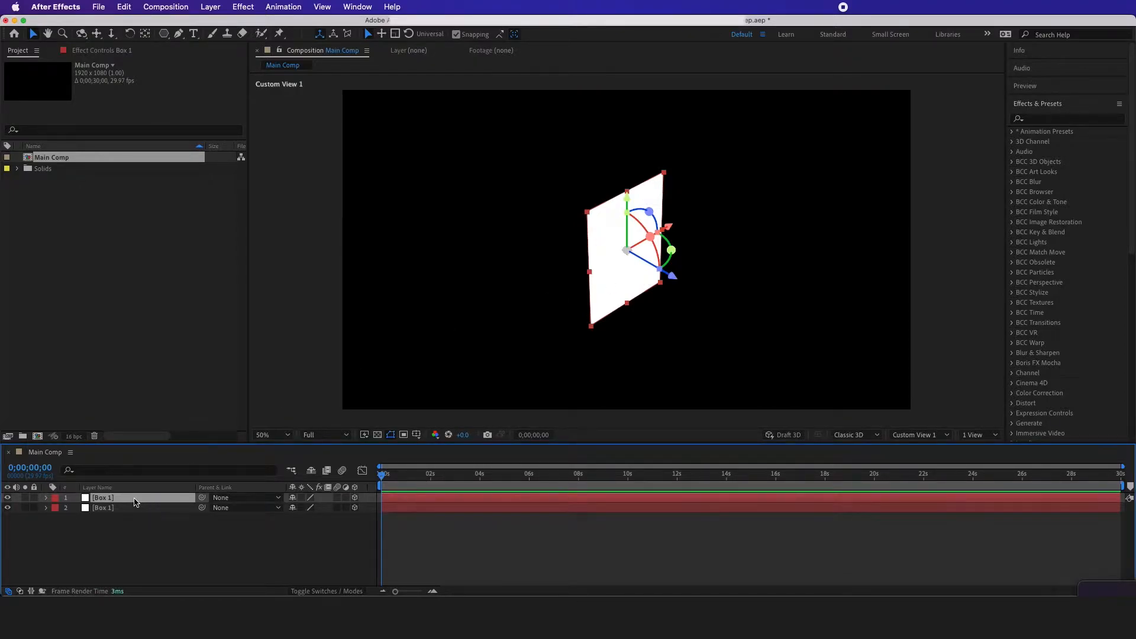
key("super+shift+y")
left_click_drag(796, 324, 555, 229)
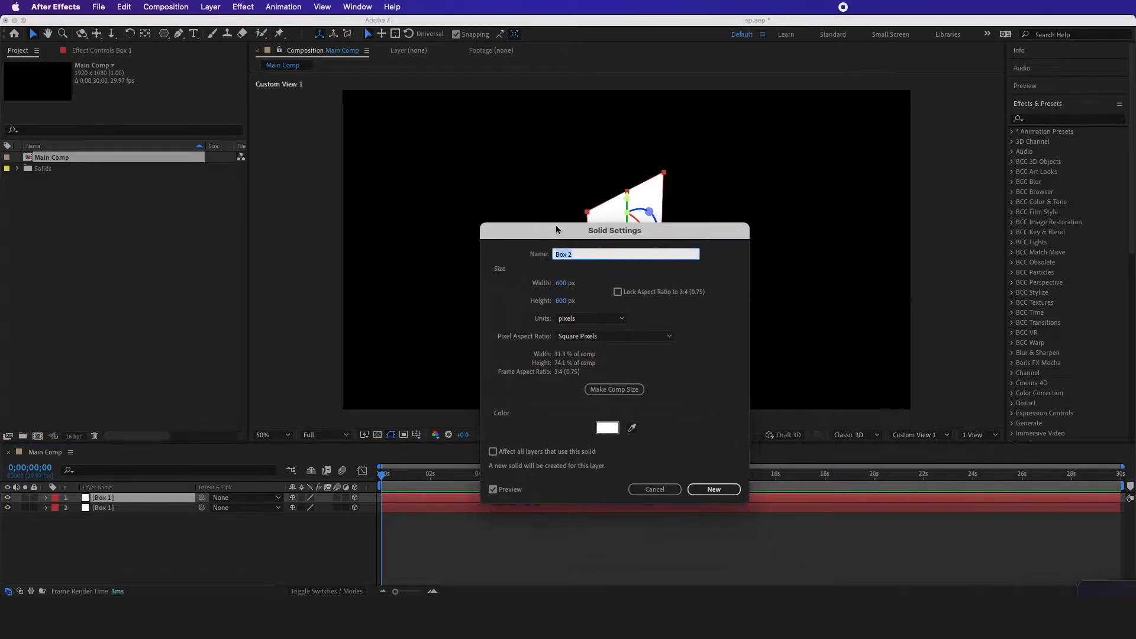
left_click(562, 303)
type("600")
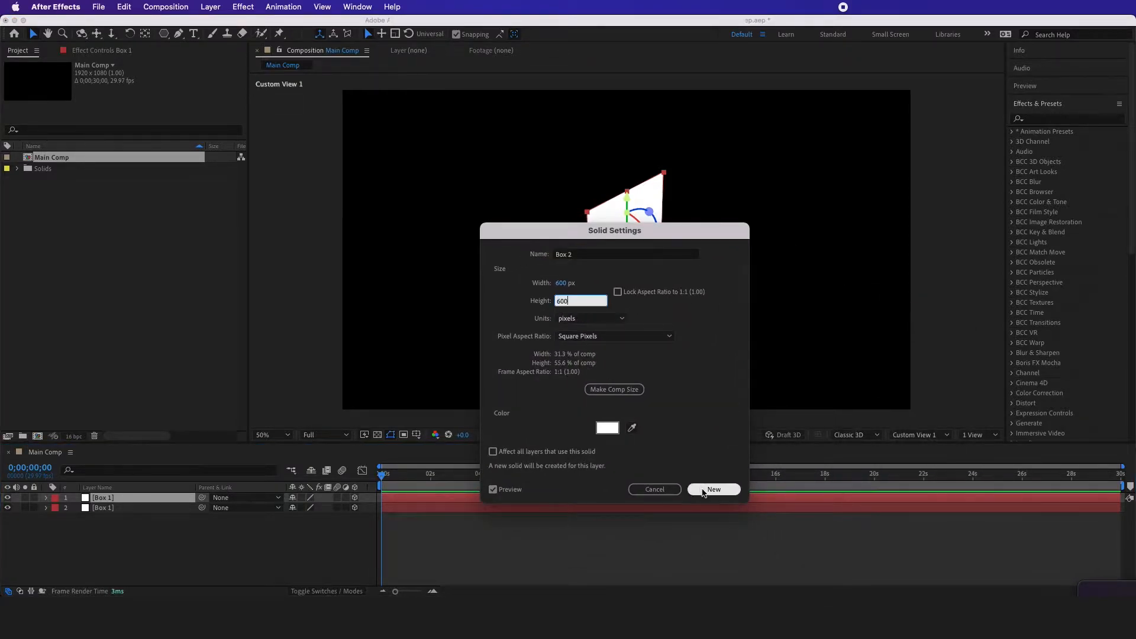
left_click(703, 490)
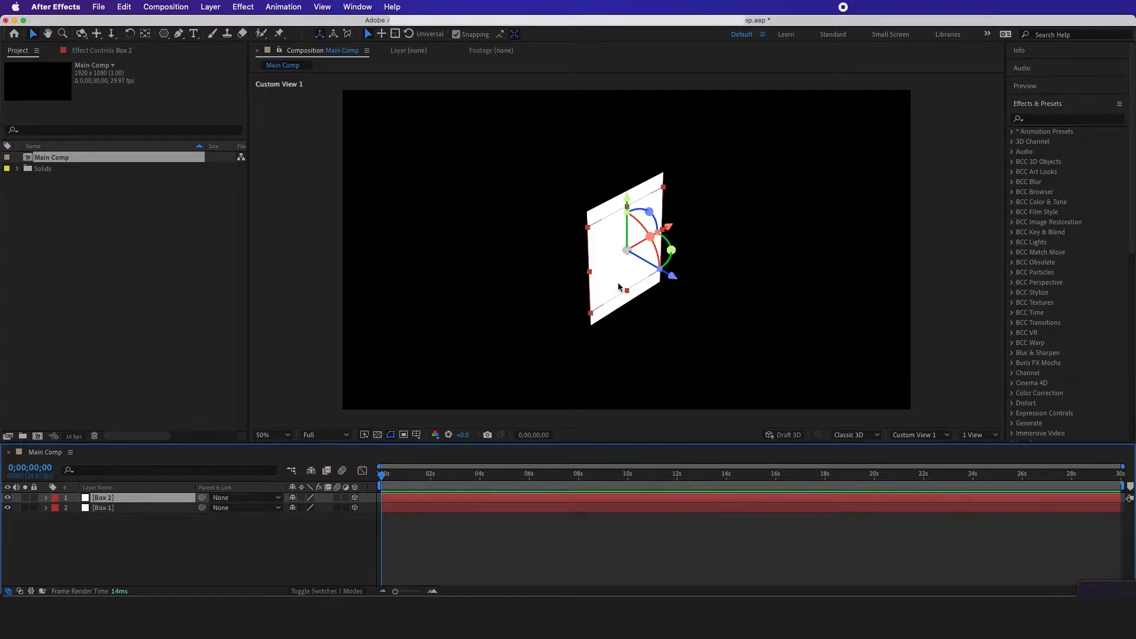
Set Box 2's X Rotation to -90° and snap the panel to the bottom edge of Box 1
key("r")
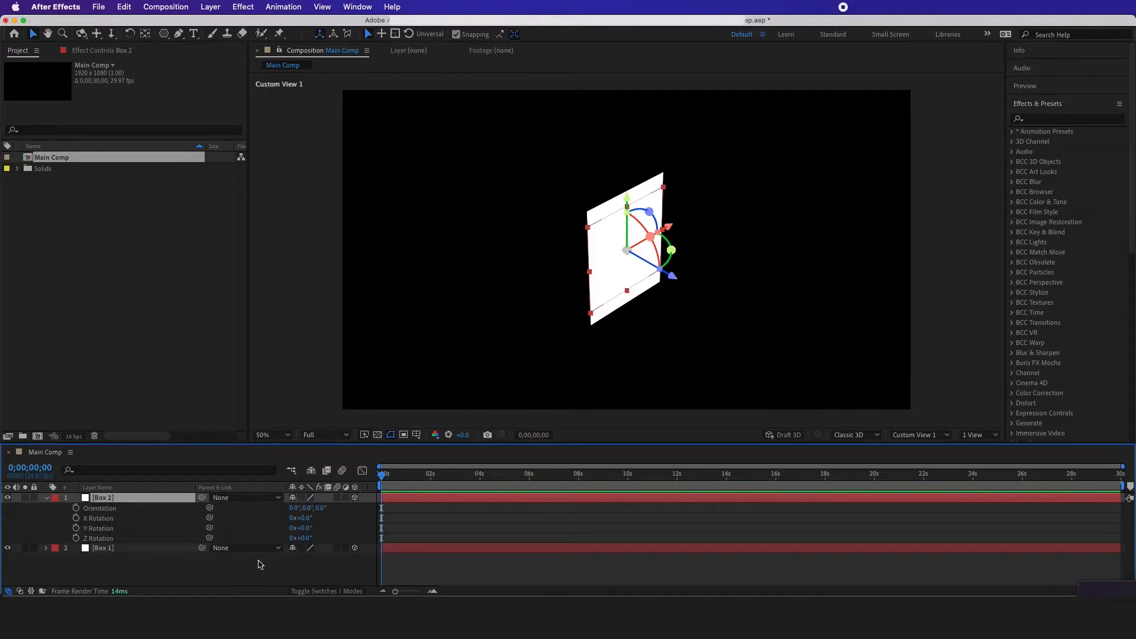
left_click_drag(302, 518, 306, 522)
left_click(305, 519)
type("-90")
left_click(336, 523)
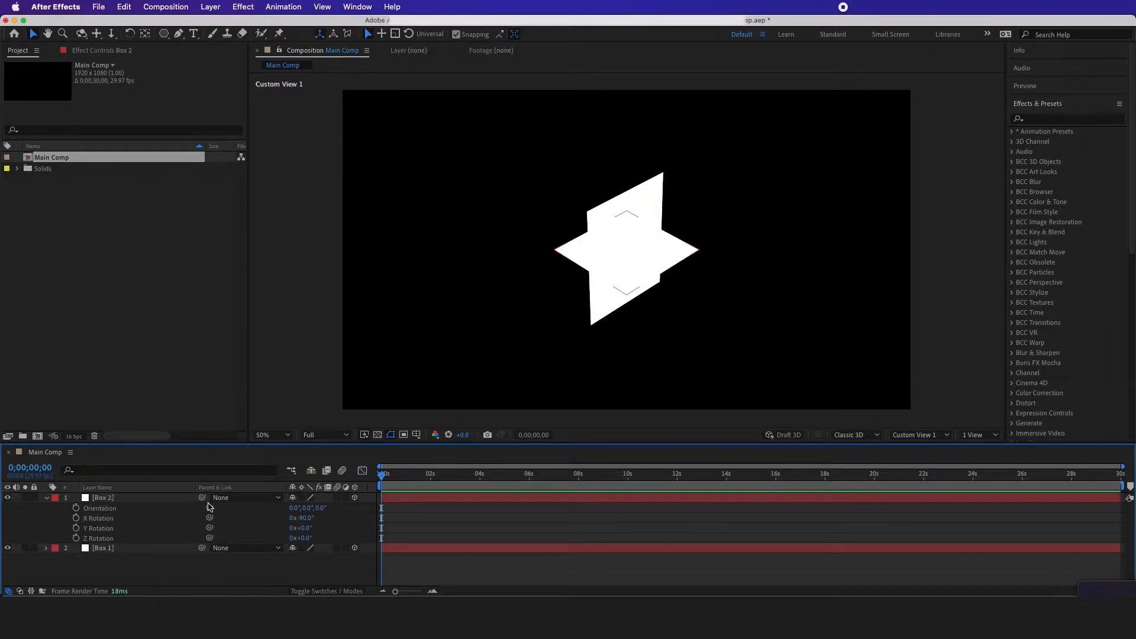
left_click(154, 499)
left_click_drag(628, 291, 591, 326)
Duplicate Box 2 and snap the copy to the top edge of Box 1 as the box's lid
left_click(155, 501)
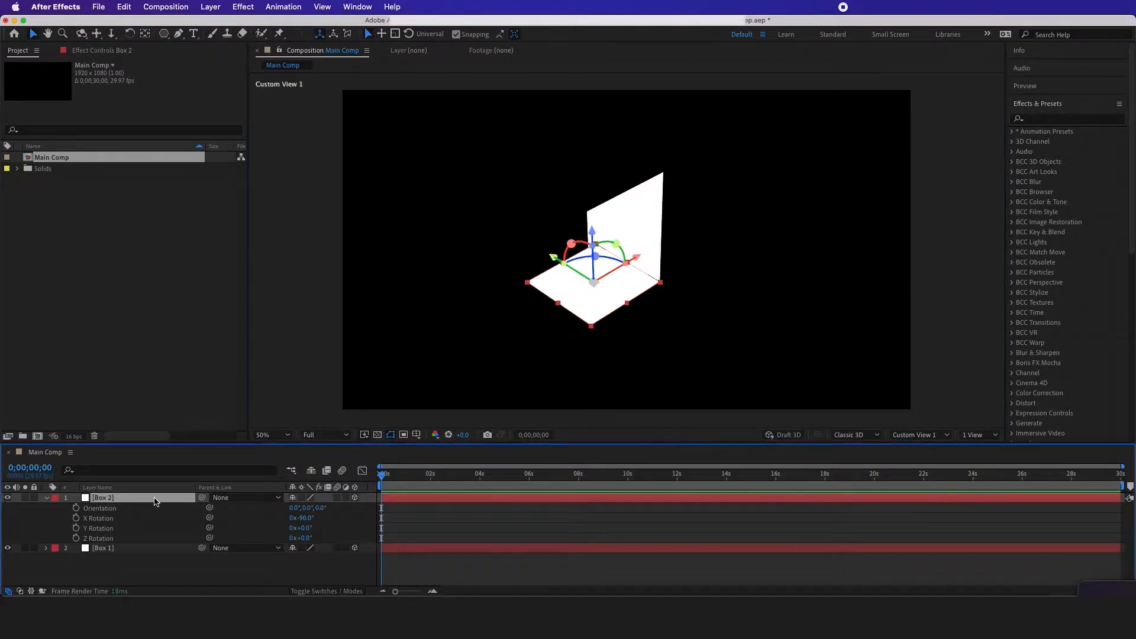
key("super+d")
left_click_drag(589, 311, 594, 217)
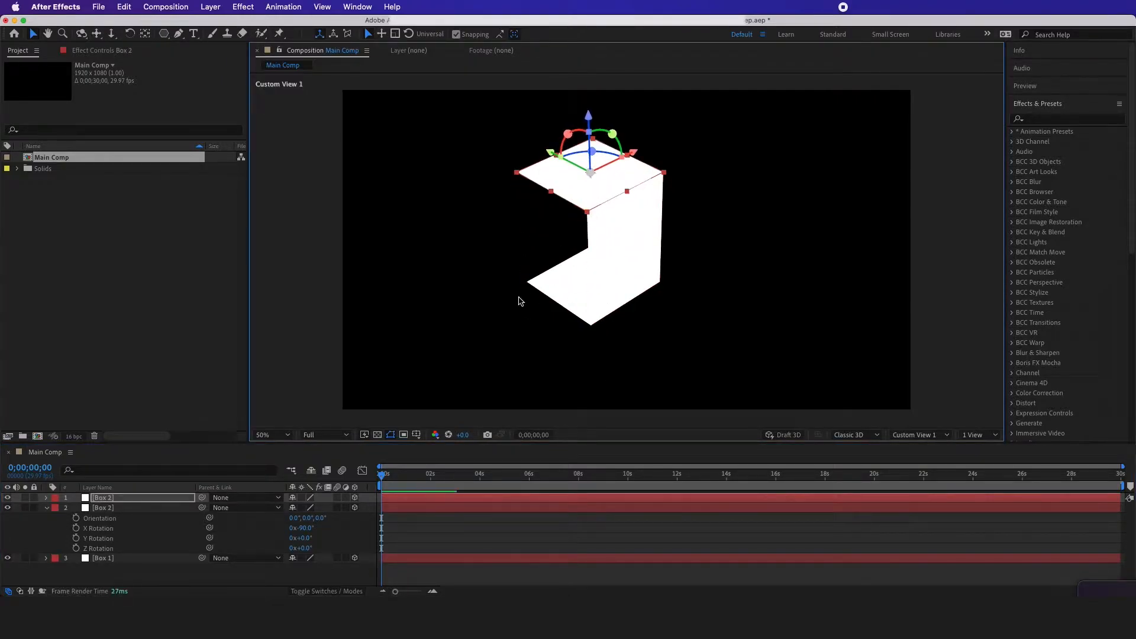
Duplicate Box 1 and snap the copy to the opposite ends of the top and bottom panels
left_click(639, 261)
left_click(124, 560)
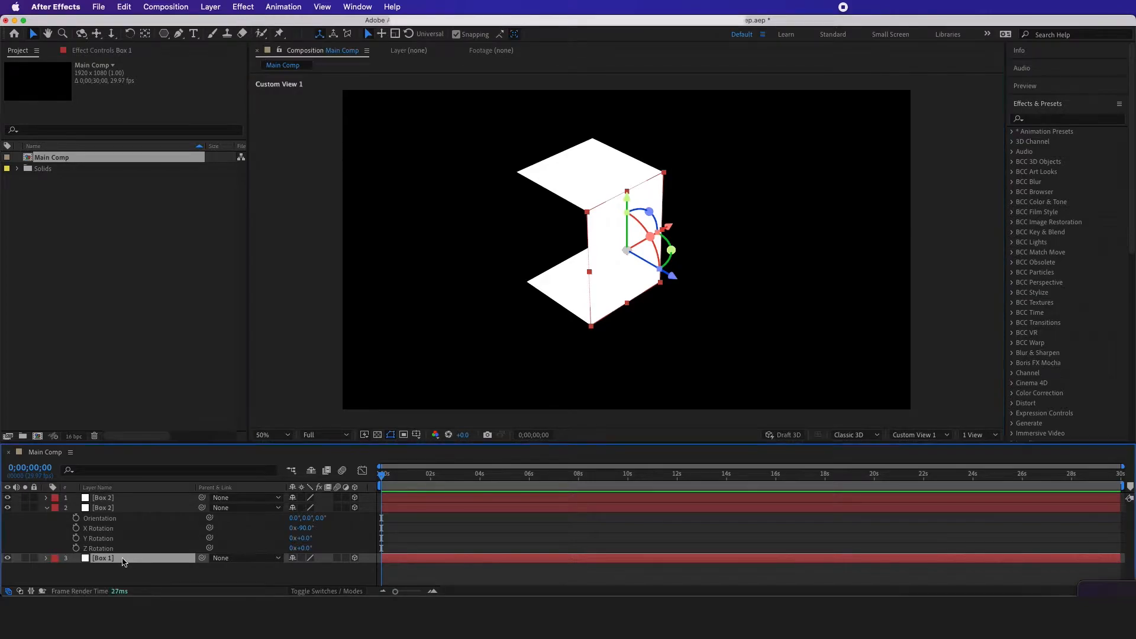
key("super+d")
left_click_drag(595, 321, 539, 281)
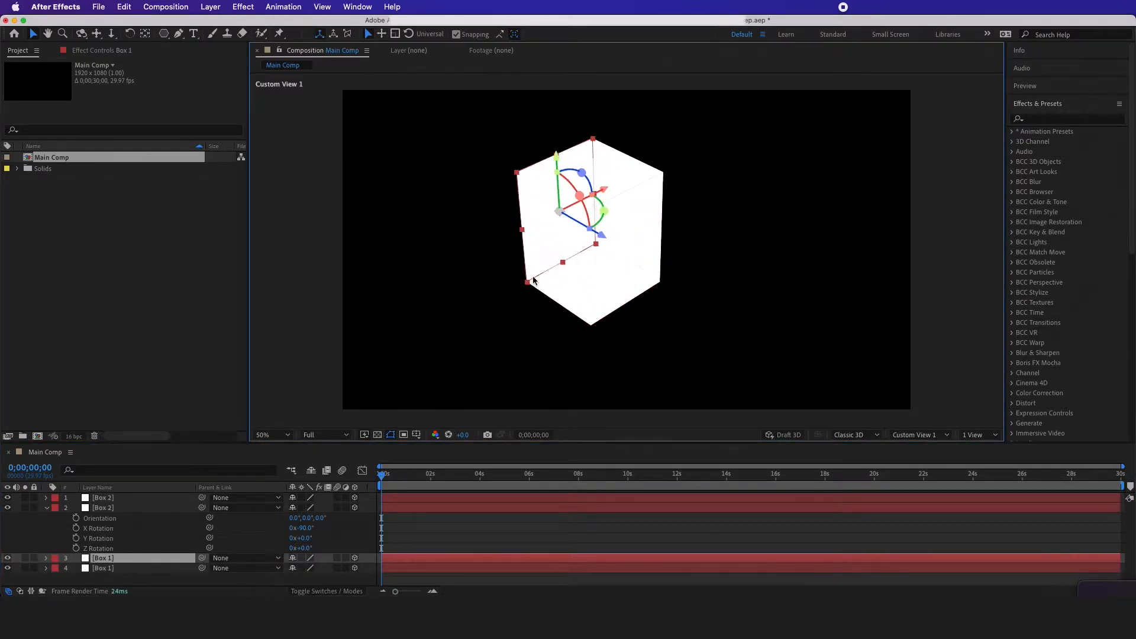
Duplicate the repositioned Box 1 panel and set the new copy's Y Rotation to 90°
left_click(126, 558)
key("super+d")
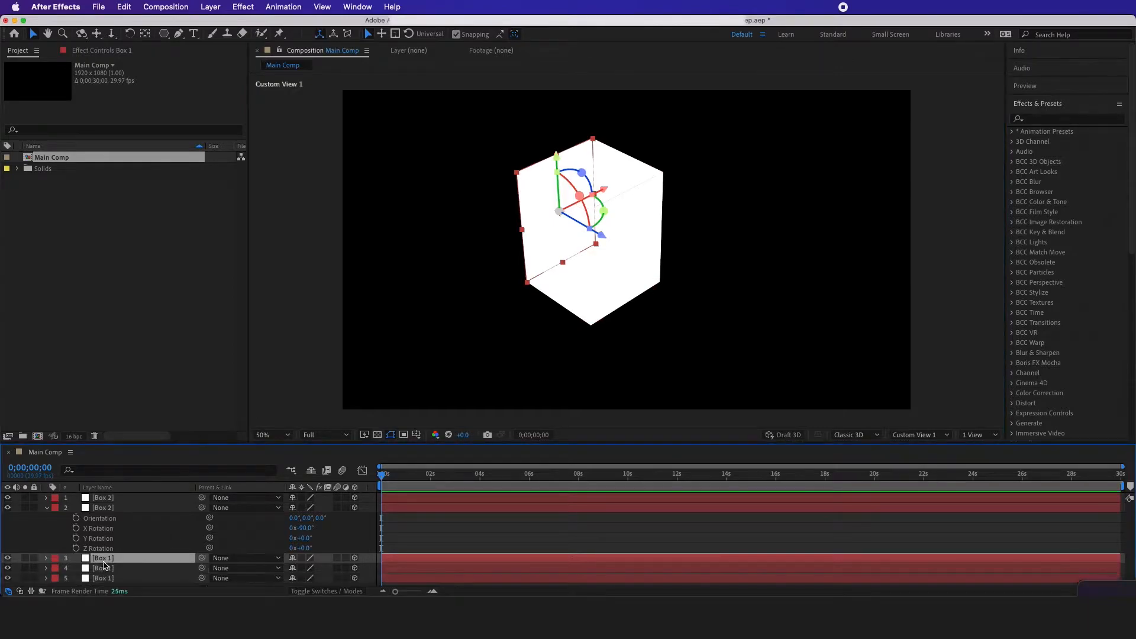
left_click(108, 562)
key("r")
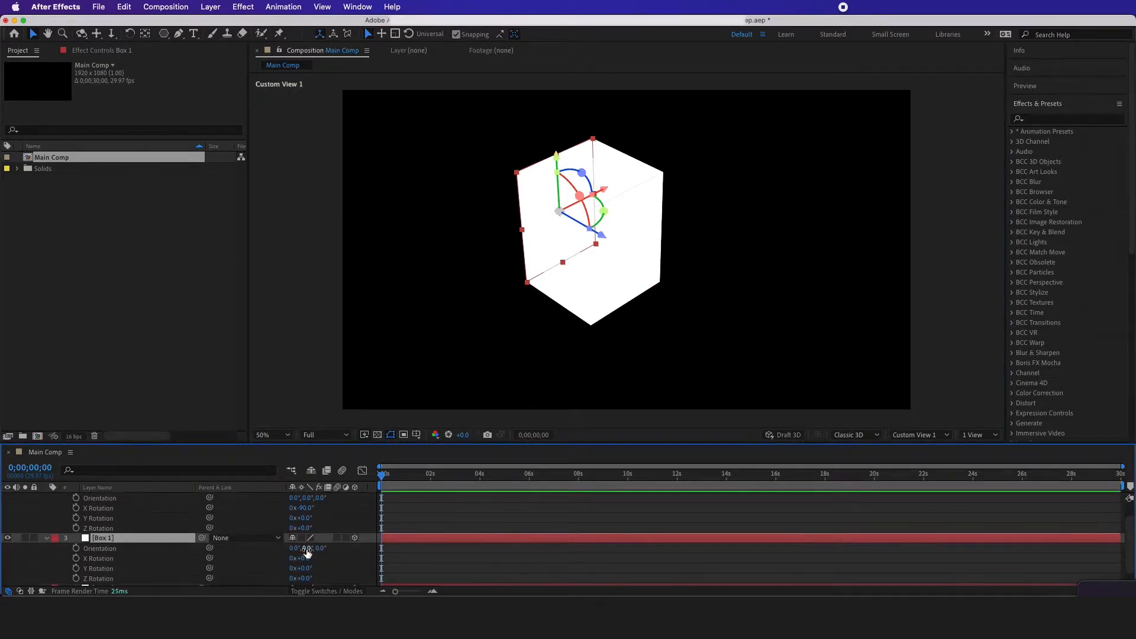
mouse_move(301, 558)
left_mouse_down()
mouse_move(305, 577)
mouse_move(308, 554)
left_mouse_up()
key("super+z")
left_click(305, 568)
type("90")
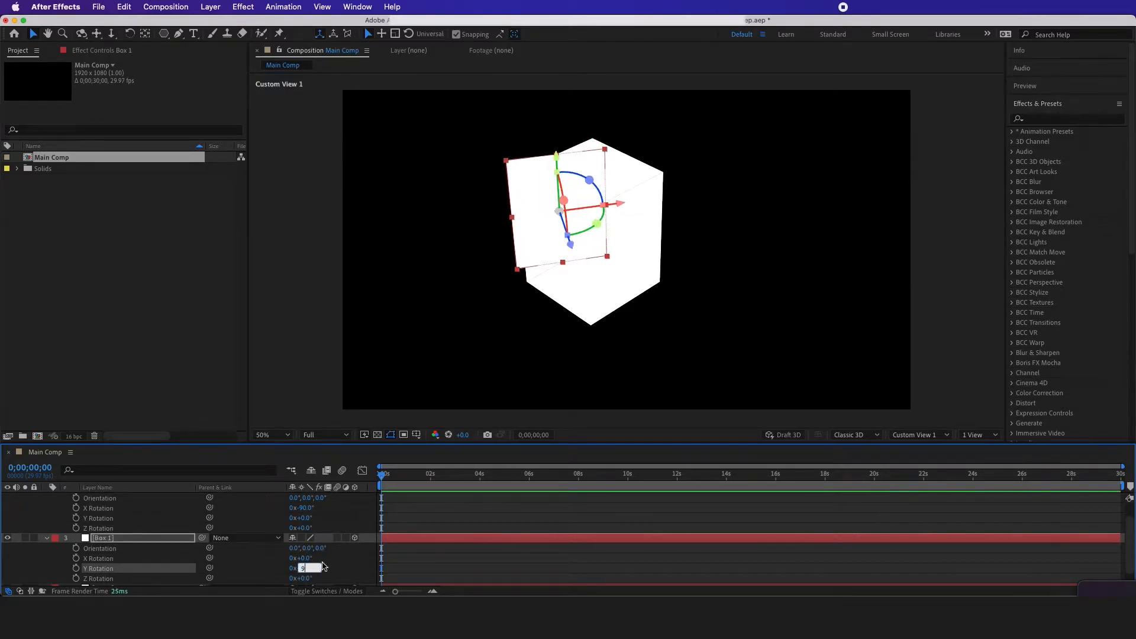
left_click(253, 555)
Snap the rotated panel onto one open side of the box and a duplicate of it onto the opposite side
left_click(171, 535)
left_click_drag(585, 264, 583, 307)
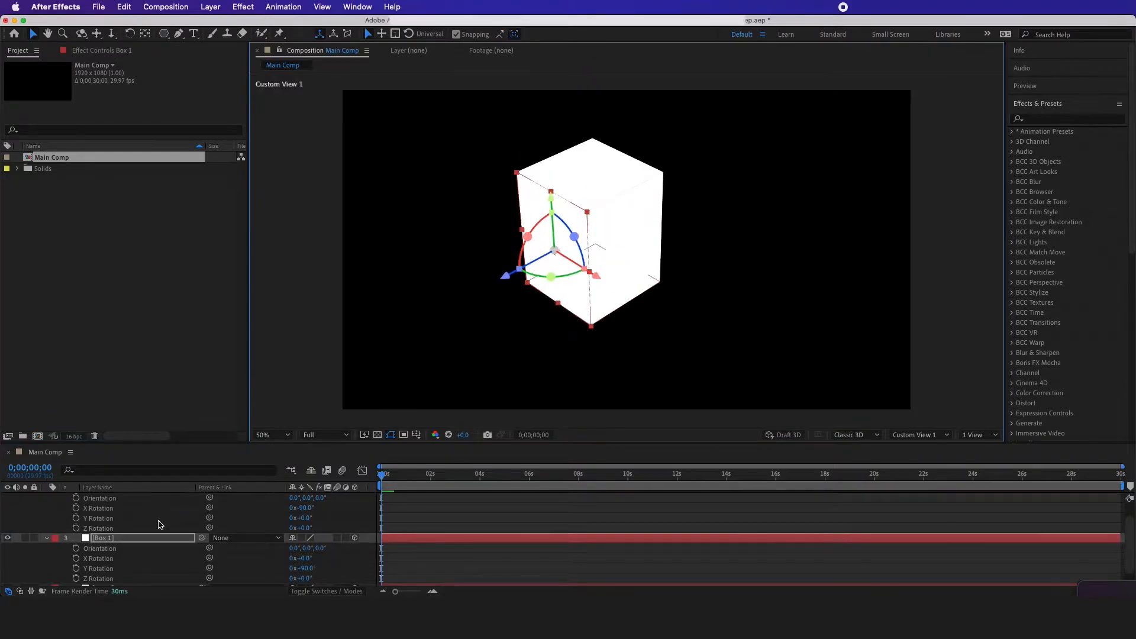
left_click(129, 539)
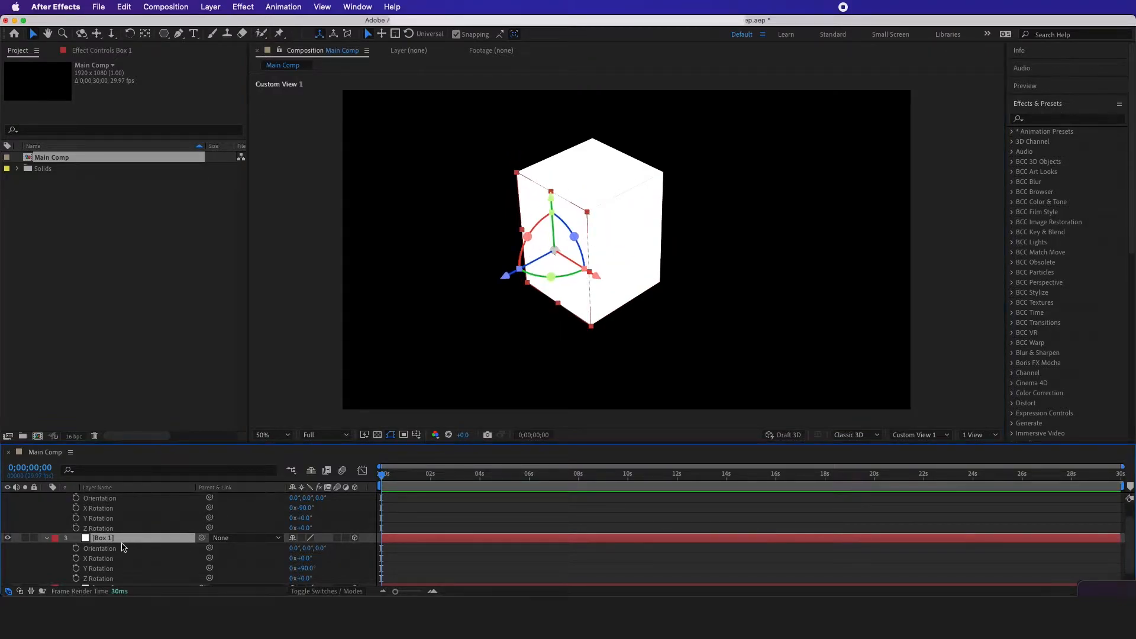
key("super+d")
left_click_drag(582, 305, 657, 257)
left_click(535, 312)
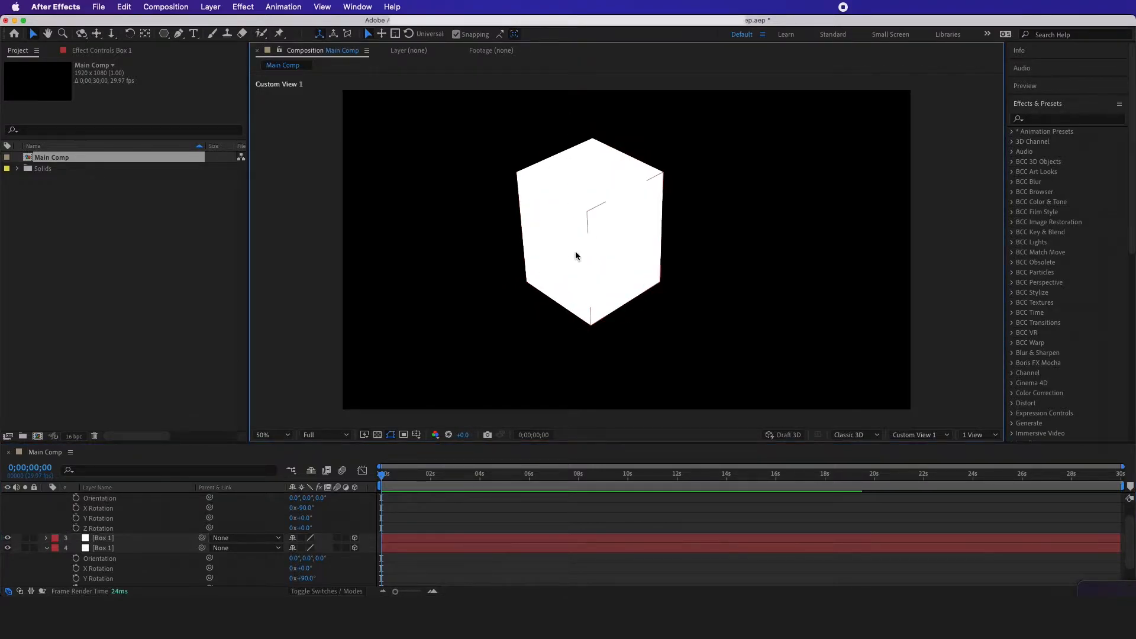
Collapse the expanded rotation properties of all box layers and clear the layer selection
scroll(104, 549, "up", 2)
key("super+a")
left_click(46, 509)
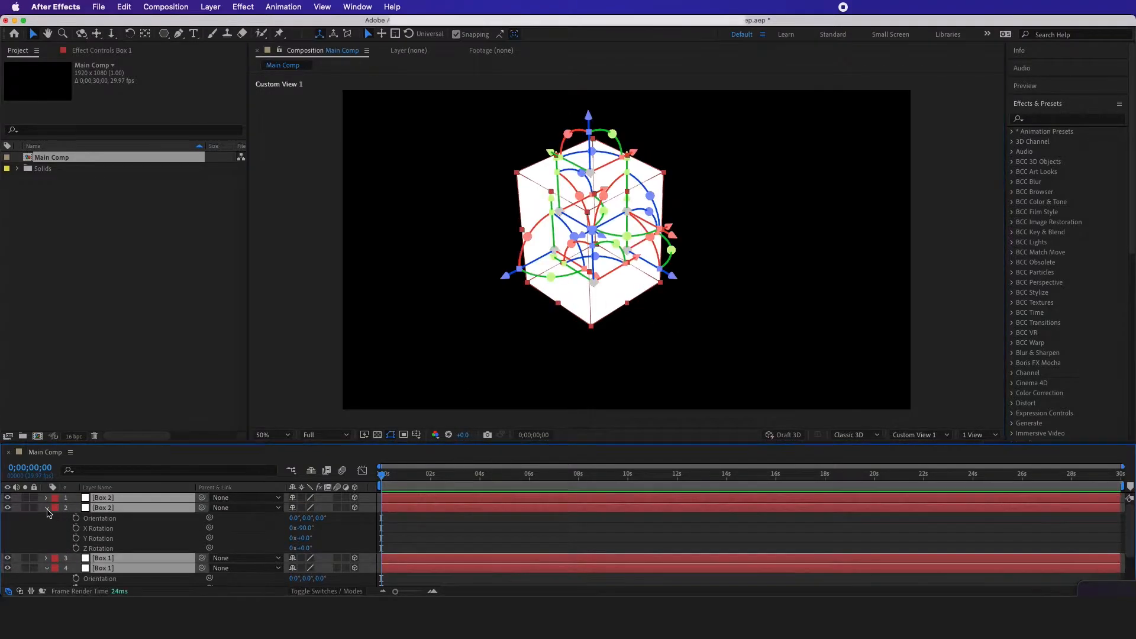
left_click(97, 561)
Add a two-node 50mm camera named Camera 1 and orbit the custom view to inspect the box from a lower angle
right_click(99, 564)
mouse_move(140, 441)
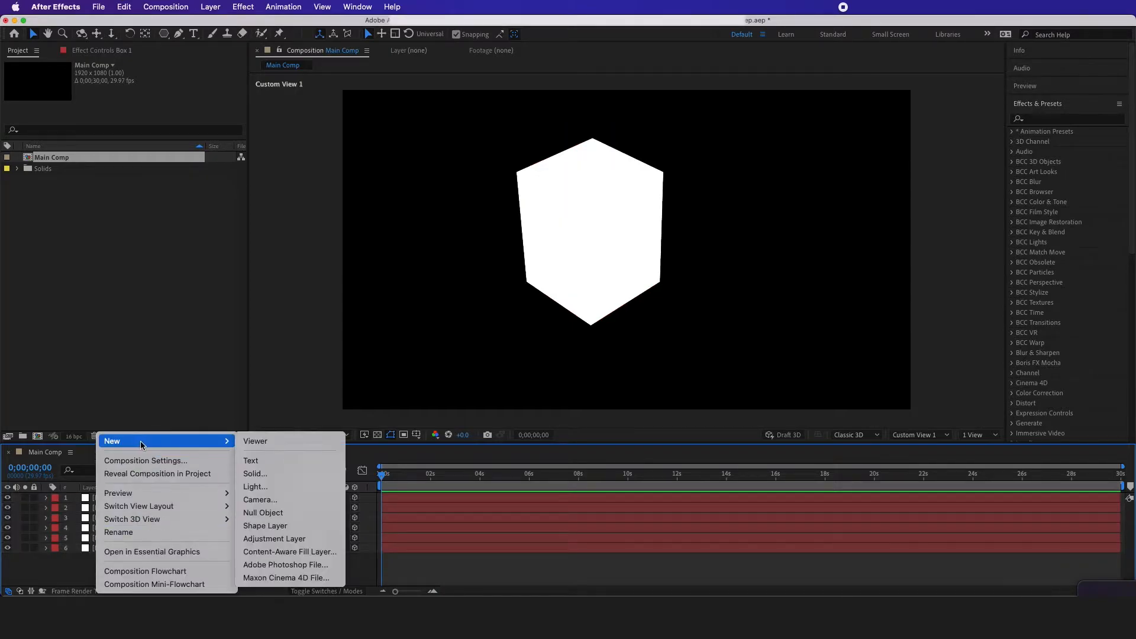
left_click(285, 500)
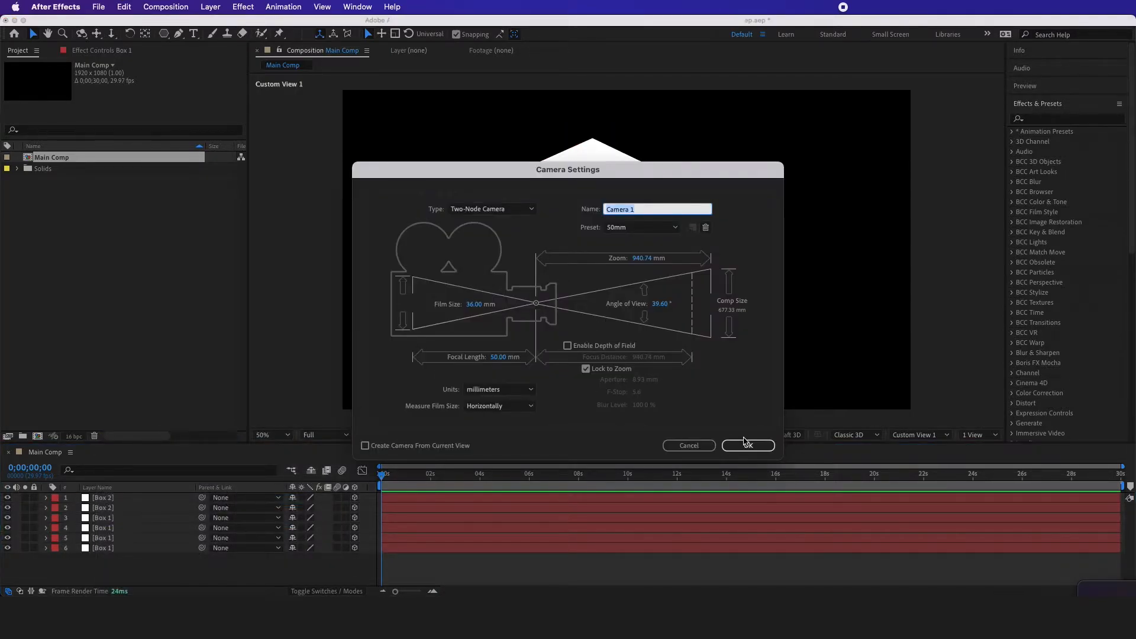
left_click(747, 444)
key("c")
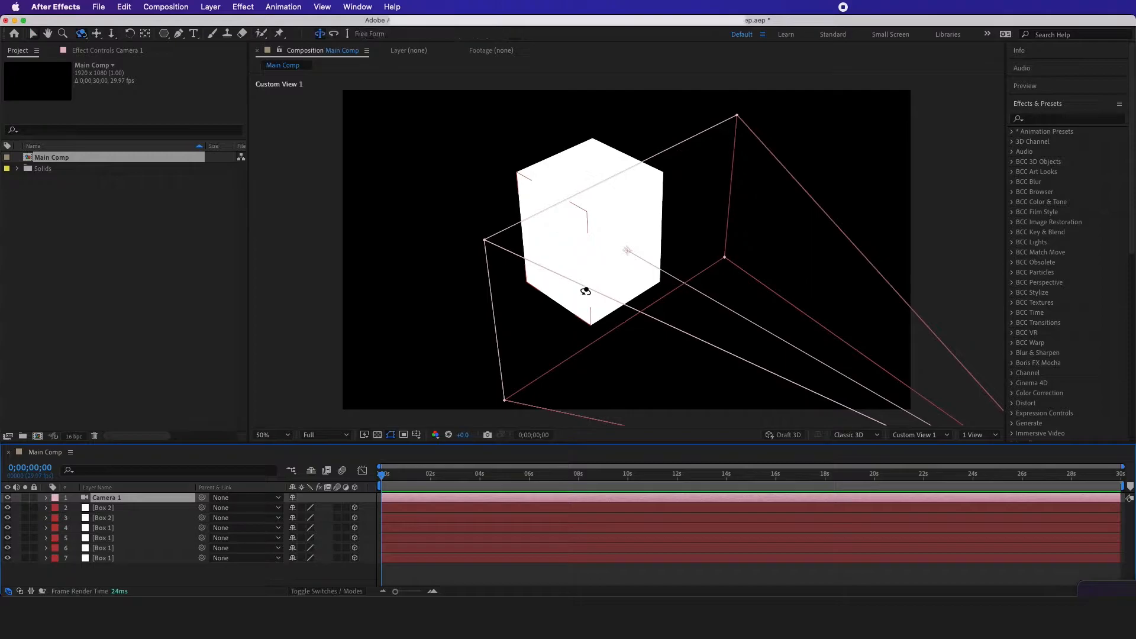
left_click_drag(587, 284, 581, 256)
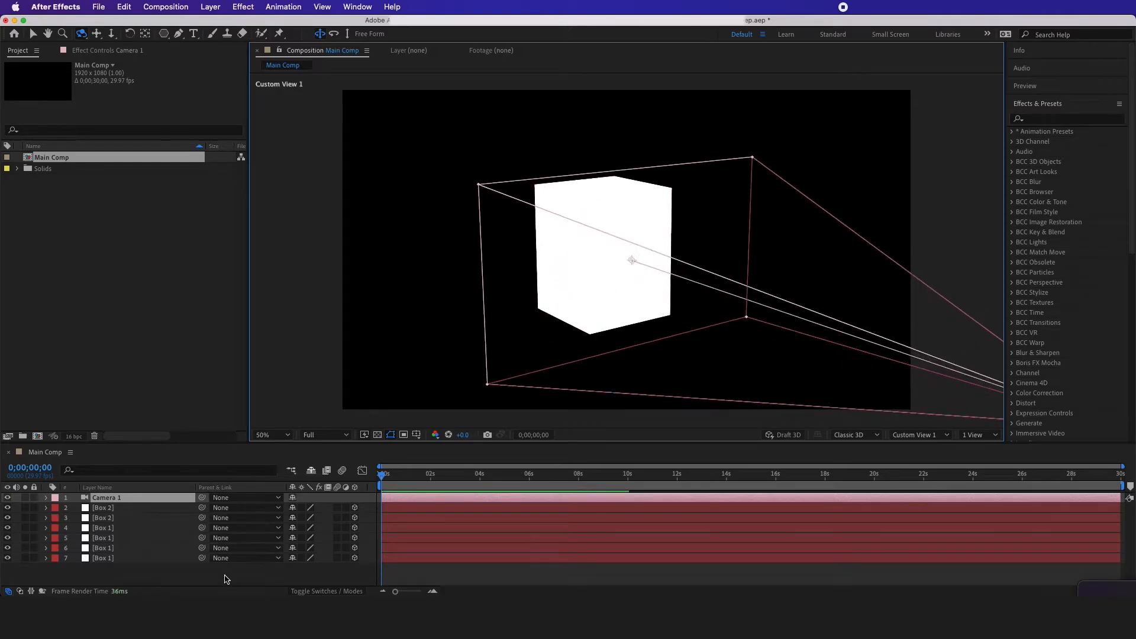
Add a white point light named Point Light 1 with 100% intensity, no falloff and no shadows
left_click(201, 571)
right_click(154, 572)
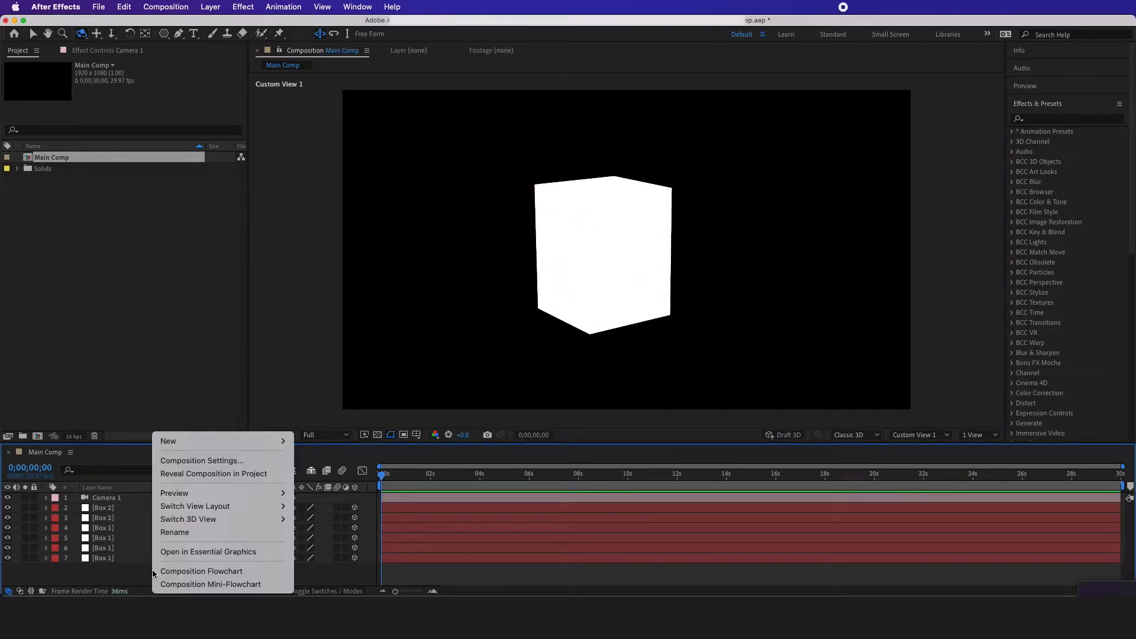
mouse_move(214, 443)
left_click(354, 487)
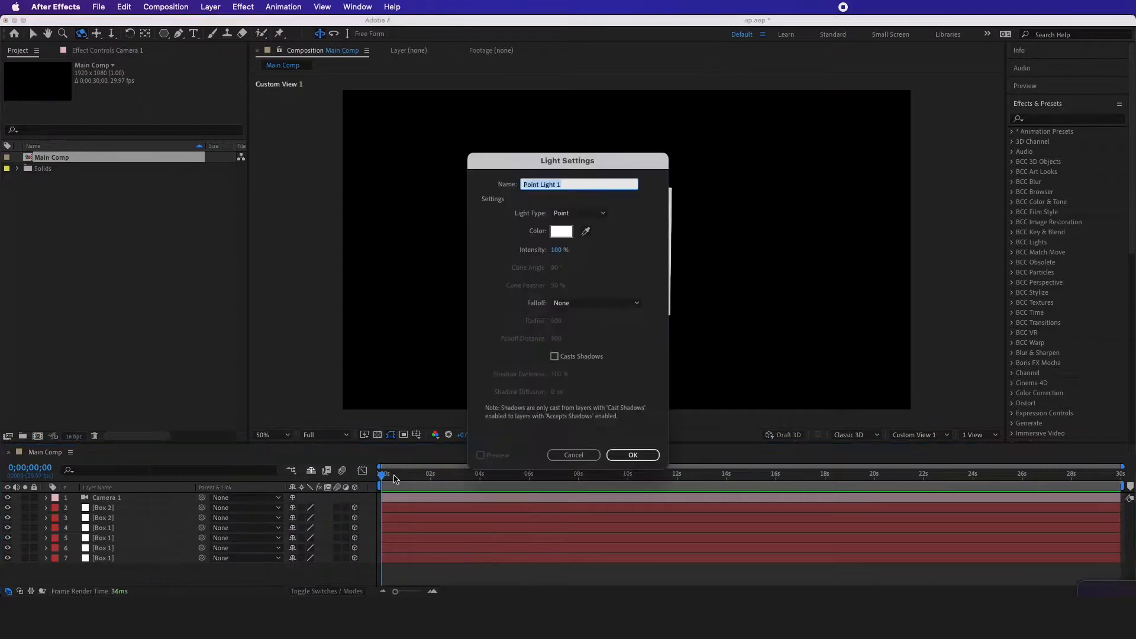
left_click(626, 454)
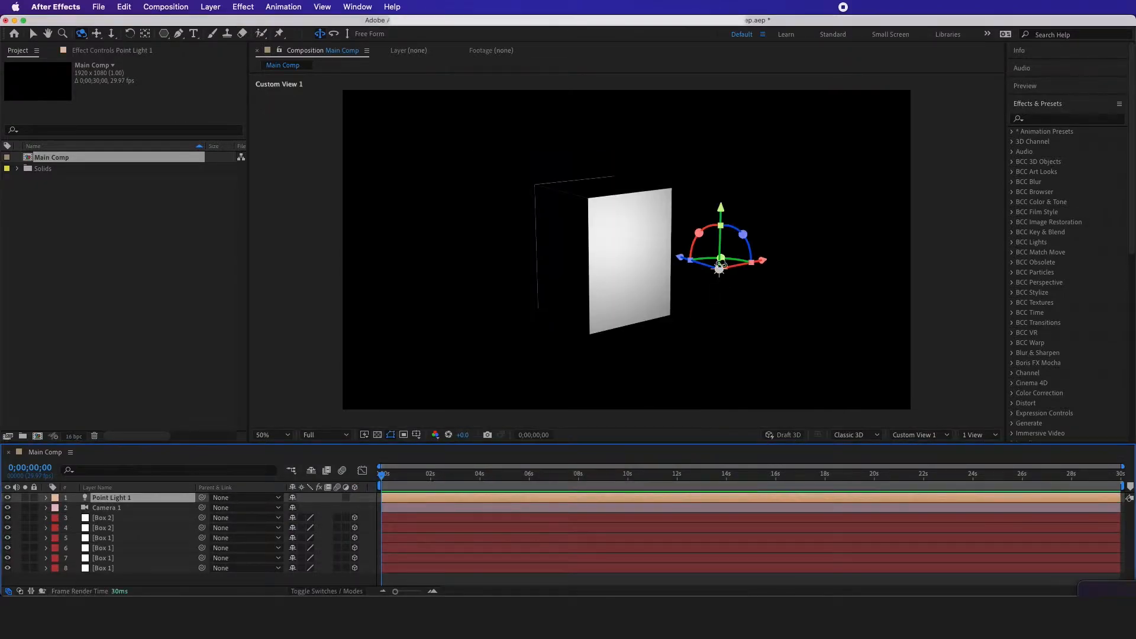
Duplicate the point light and spread the pair apart, placing the copy high beside the box and the original low at its front
key("super+d")
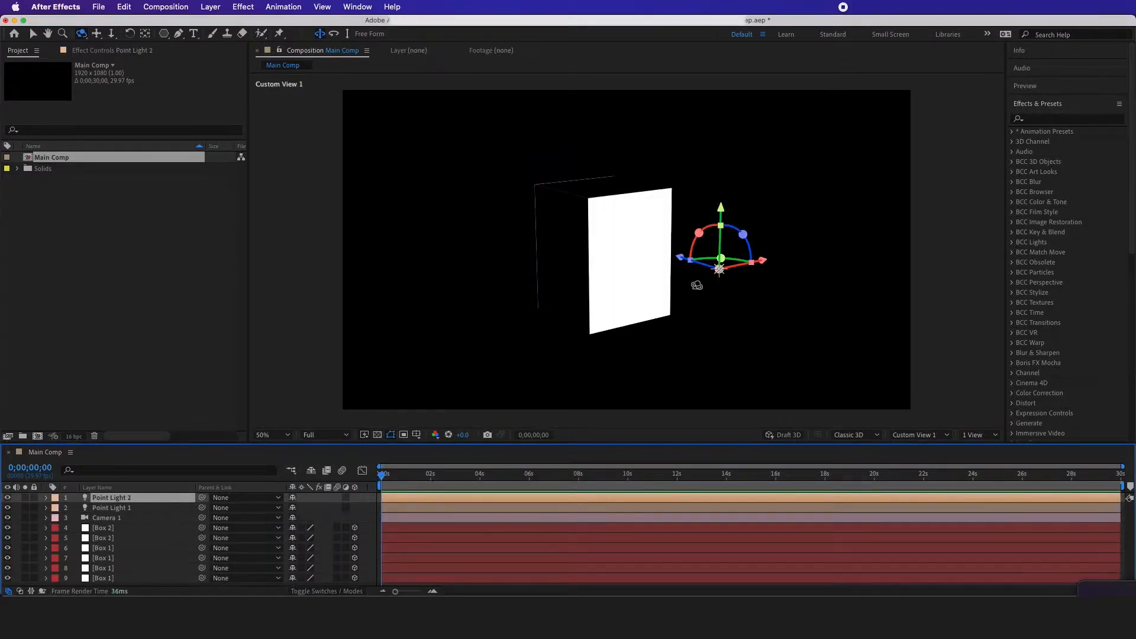
key("v")
left_click_drag(721, 210, 723, 75)
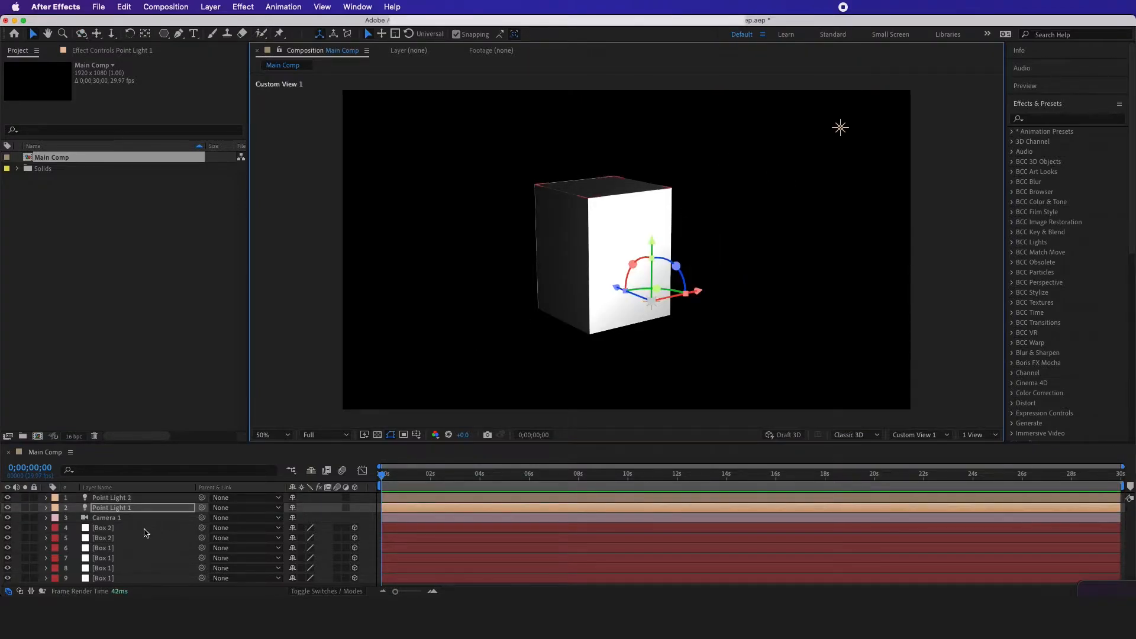
Set the opacity of all six box layers to 50%
left_click(145, 532)
left_click(114, 579, "shift")
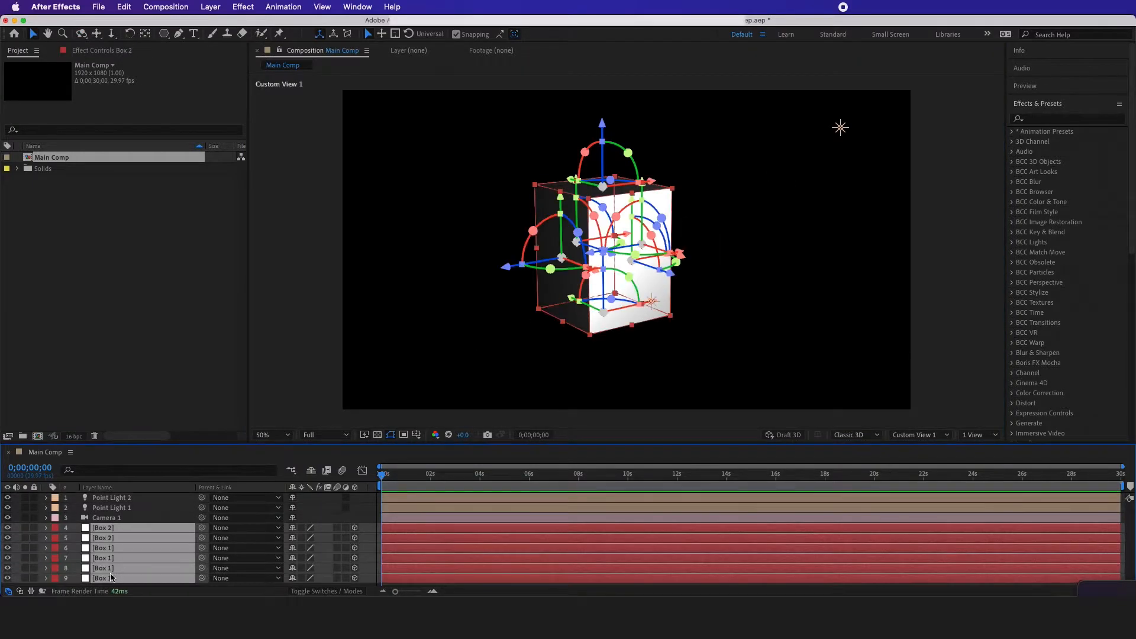
key("t")
left_click(296, 538)
type("50")
left_click(332, 544)
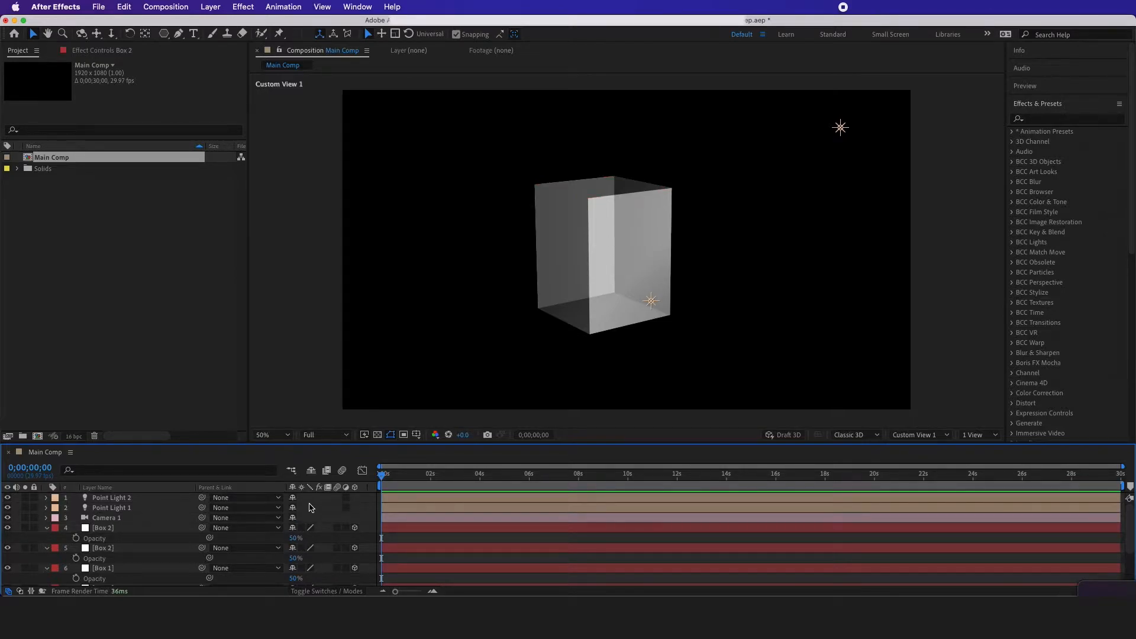
Draw a triangle with a 10 px green stroke over the lower half of the box and make its shape layer 3D
left_click_drag(164, 34, 209, 80)
mouse_move(579, 303)
left_mouse_down()
mouse_move(576, 236)
mouse_move(565, 269)
mouse_move(575, 240)
mouse_move(581, 256)
left_mouse_up()
left_click(165, 500)
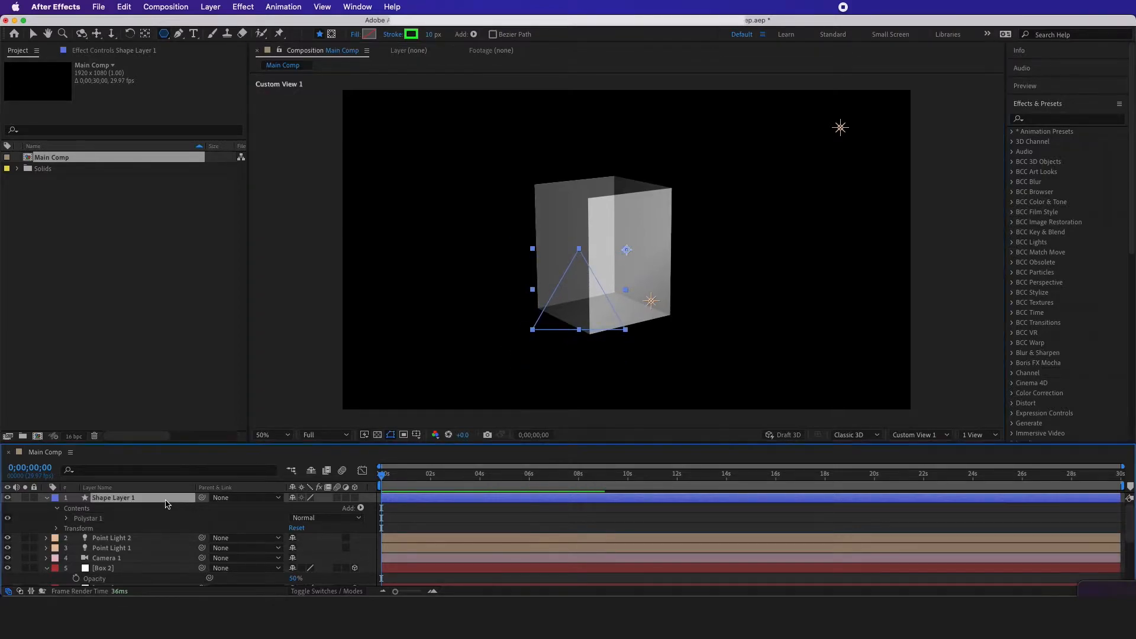
left_click(354, 498)
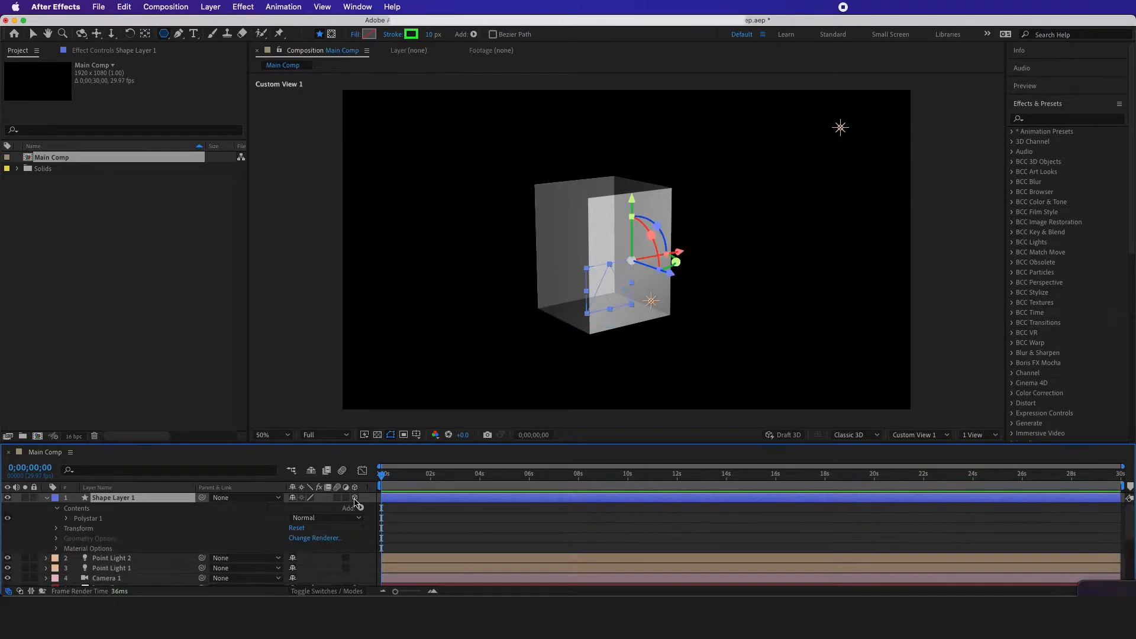
key("v")
key("s")
Pre-compose the triangle layer as Shape Layer 1 Comp 1, moving all attributes and opening the new composition
right_click(153, 500)
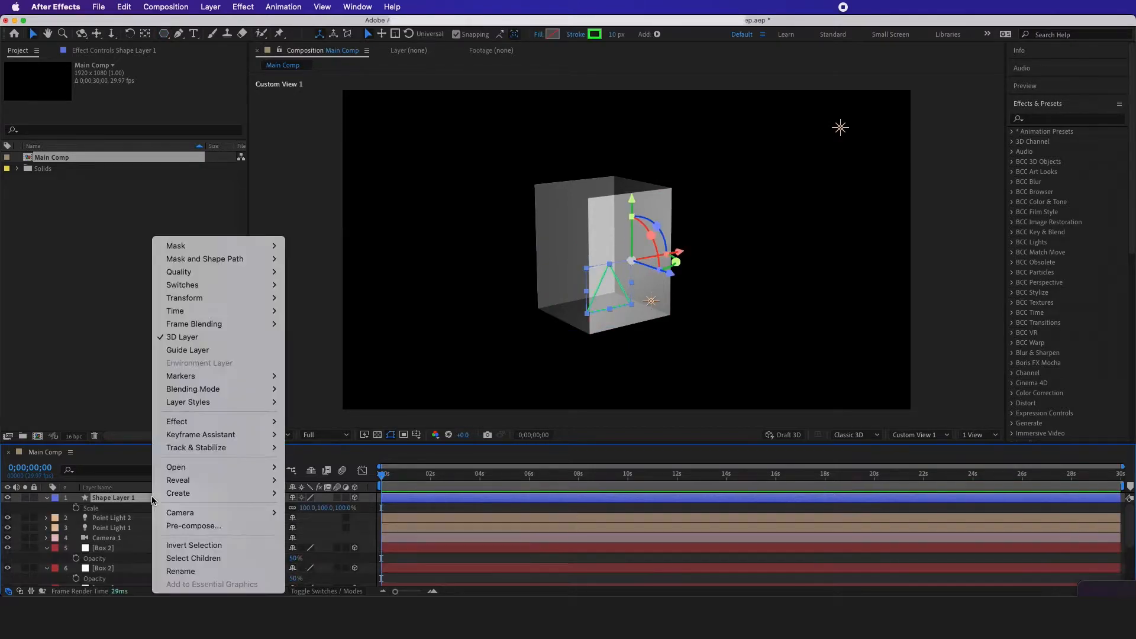
left_click(176, 526)
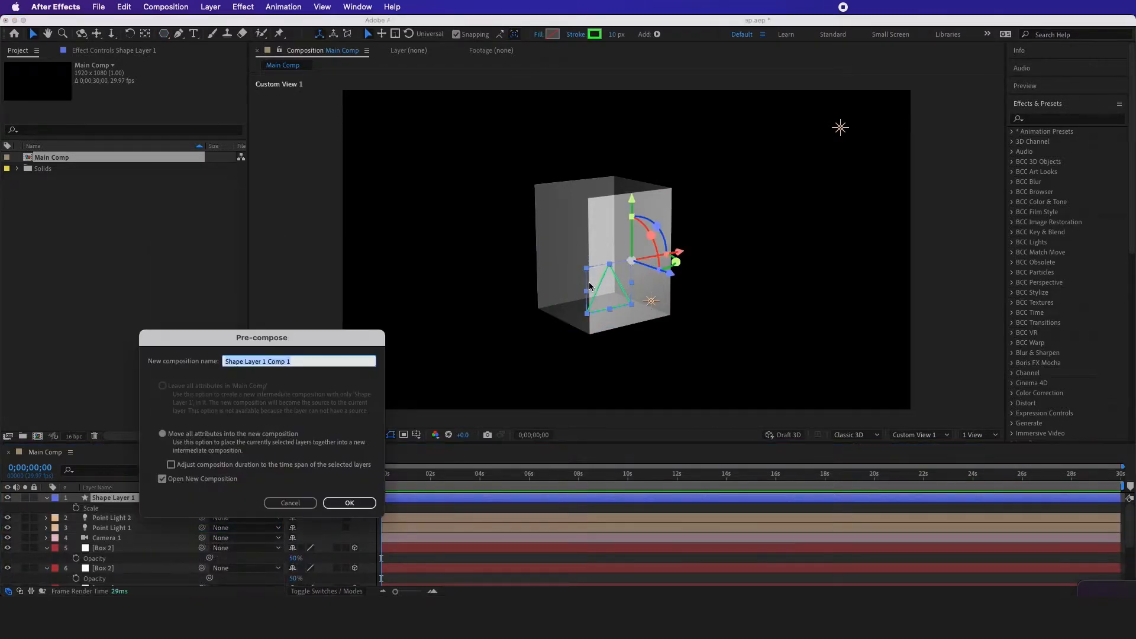
left_click(350, 505)
left_click(550, 298)
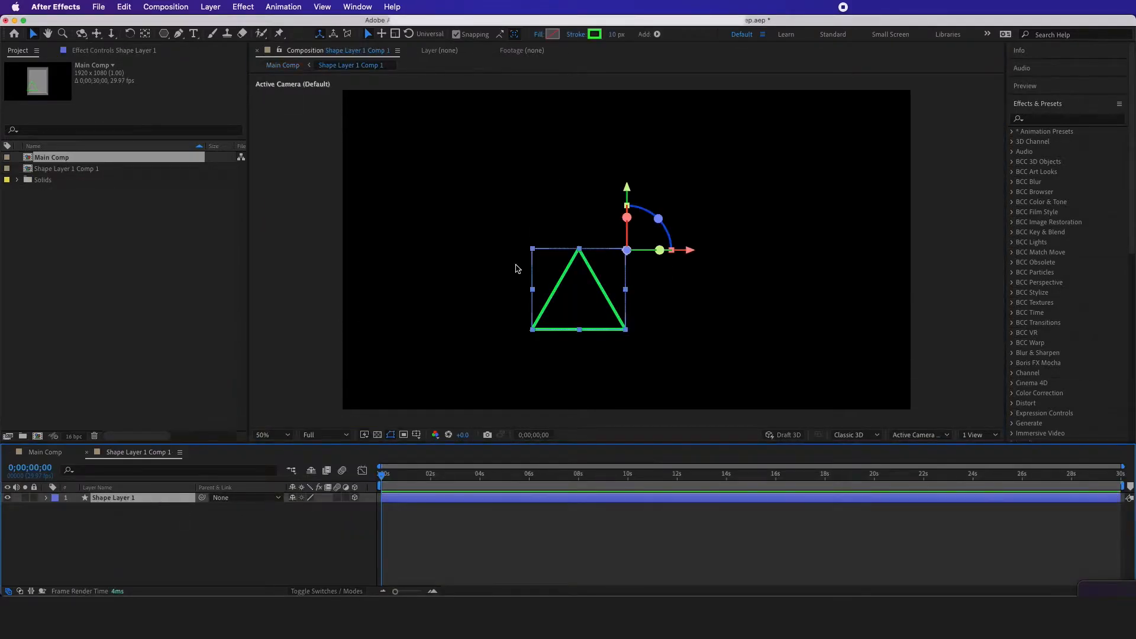
Return to Main Comp and make the Shape Layer 1 Comp 1 layer 3D
key("Tab")
left_click(475, 294)
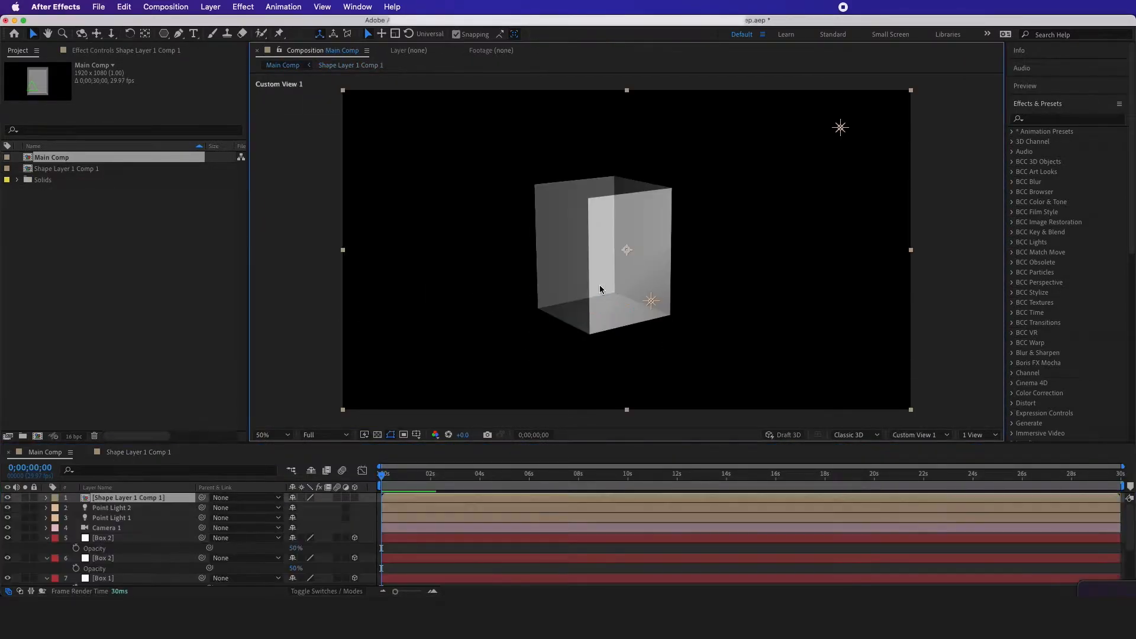
double_click(116, 499)
key("Tab")
left_click(444, 345)
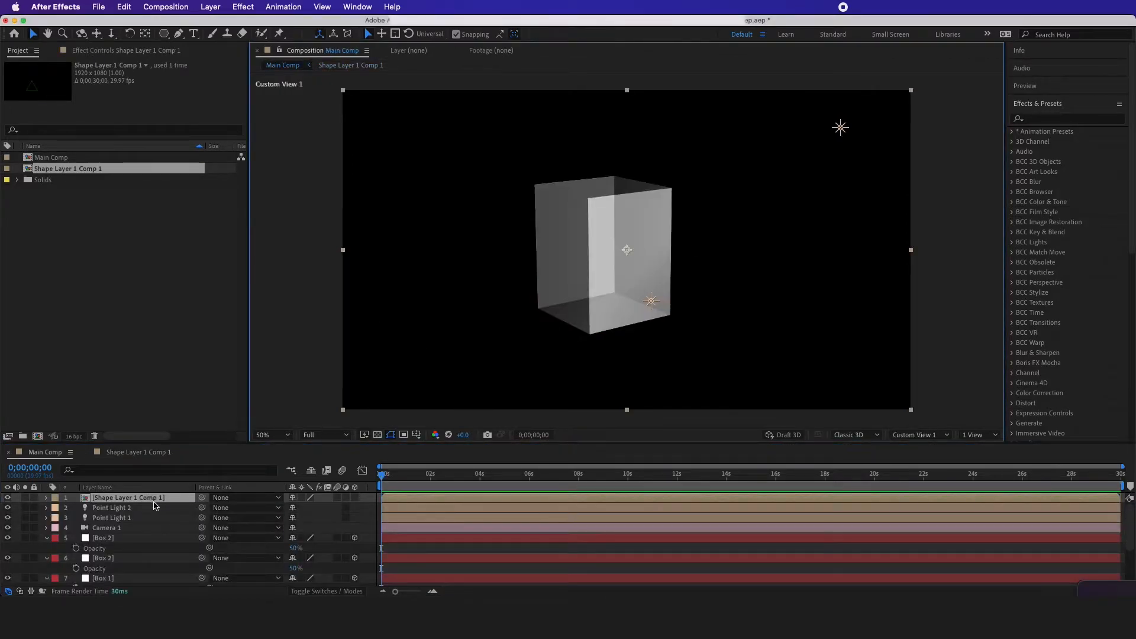
left_click(355, 498)
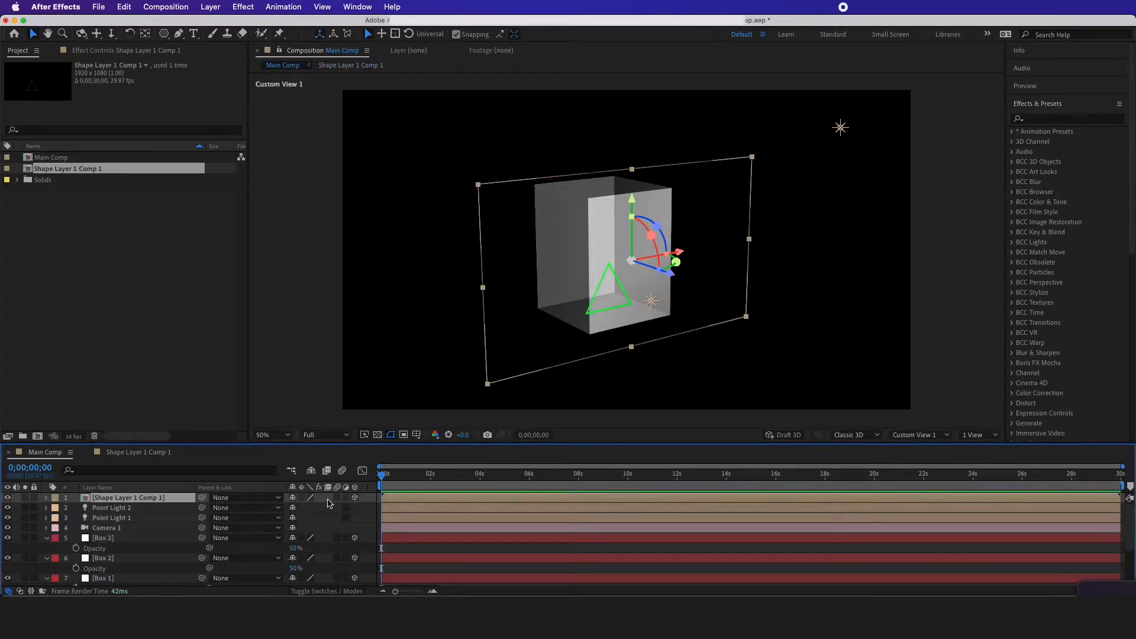
Center the triangle comp on the box's front face in a four-view layout, and return to a single Default view
left_click(980, 435)
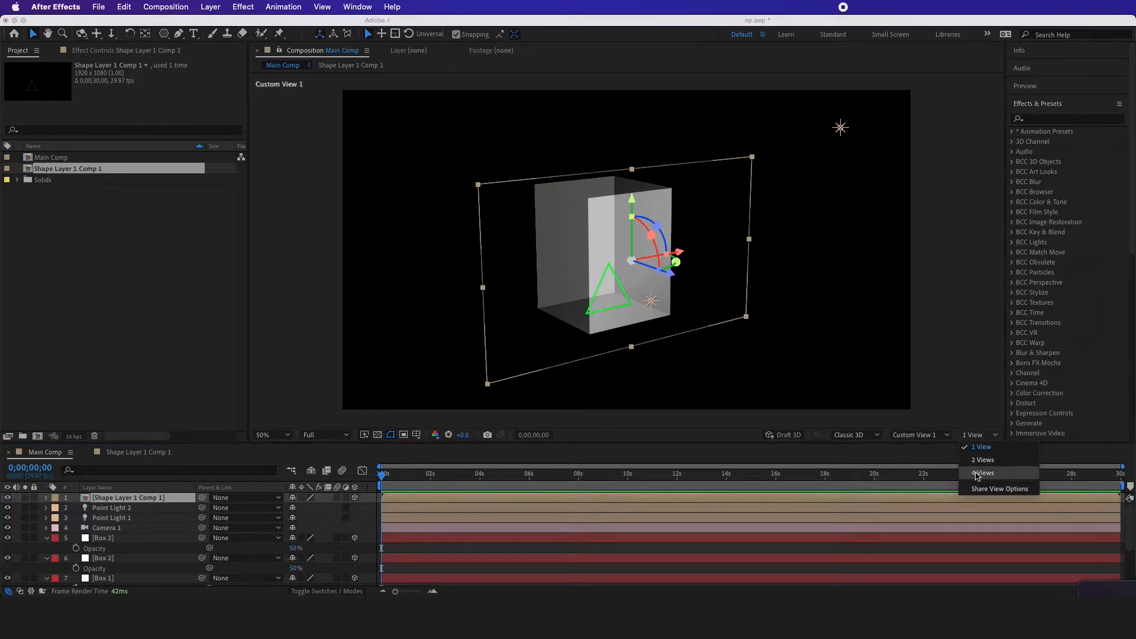
left_click(983, 474)
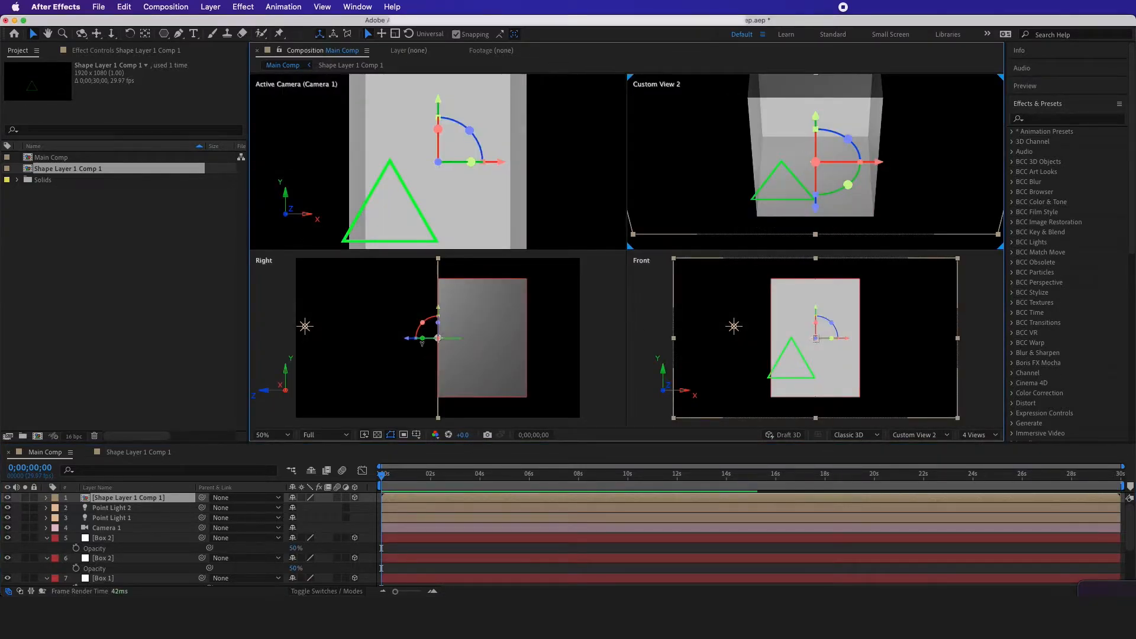
left_click_drag(491, 168, 555, 172)
left_click_drag(555, 172, 551, 172)
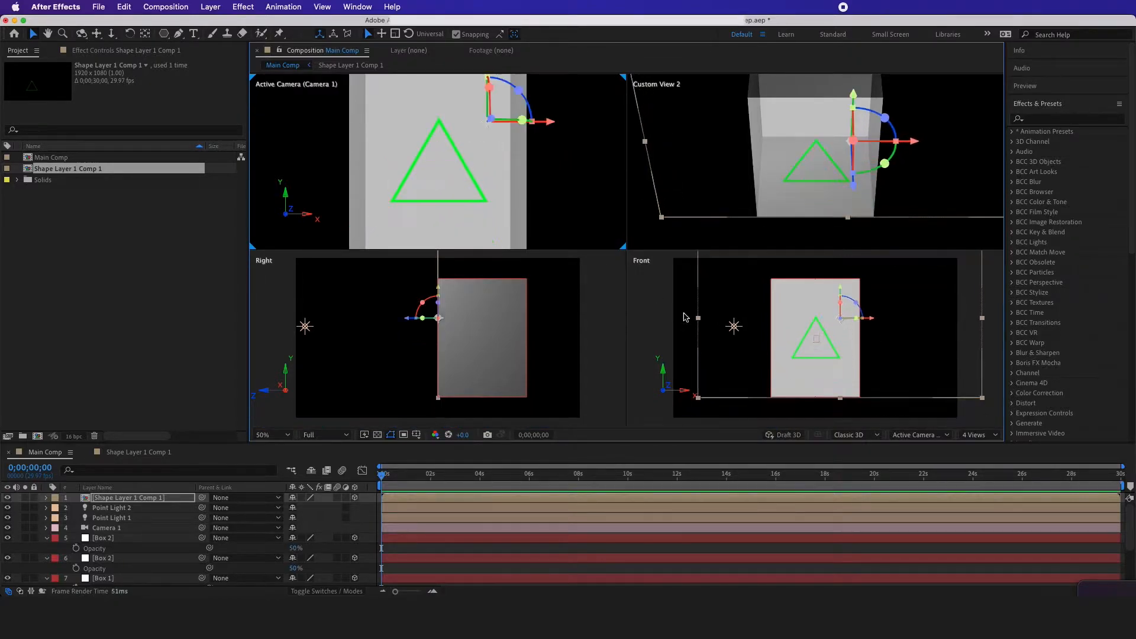
left_click(979, 435)
left_click(986, 452)
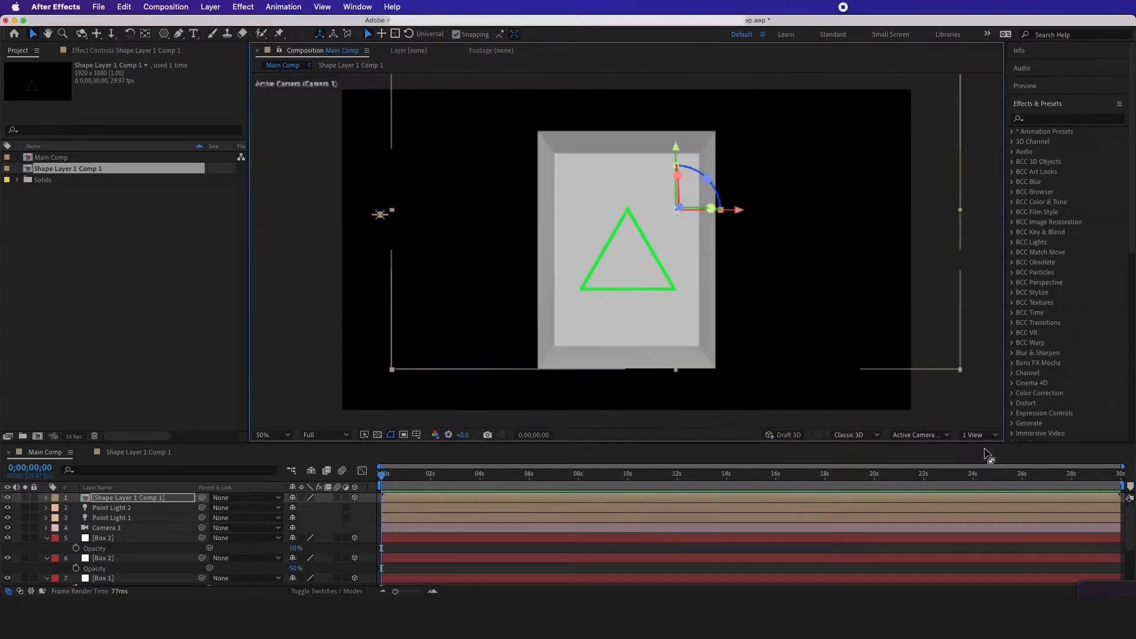
left_click(914, 435)
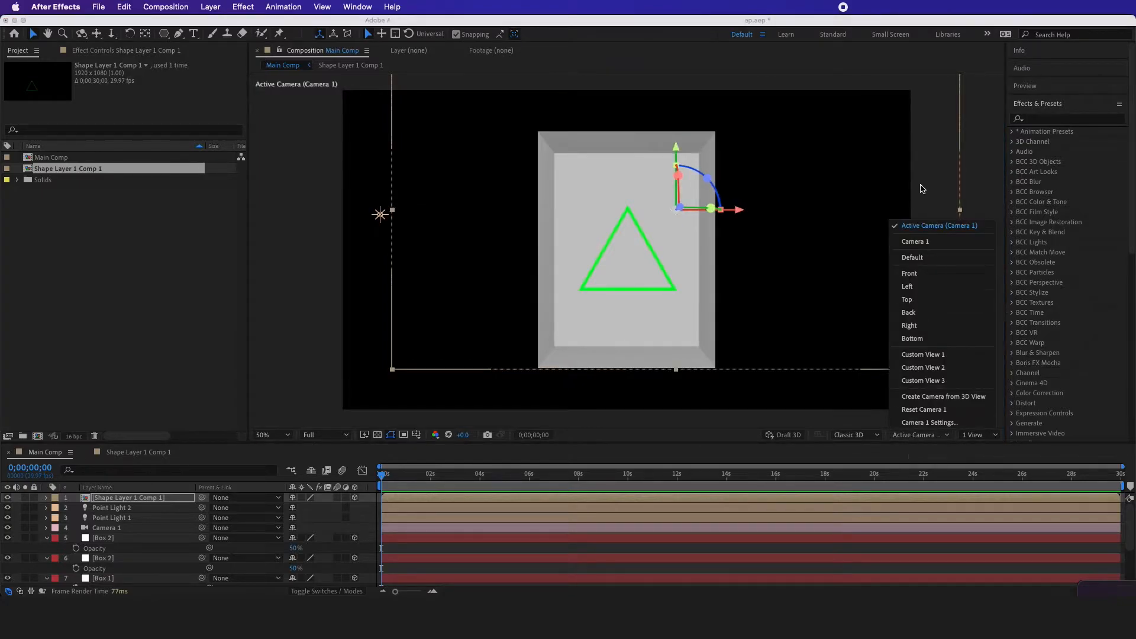
left_click(927, 258)
Open the triangle precomp and snap Shape Layer 1's anchor point to the triangle's center, keeping the layer 3D
double_click(143, 502)
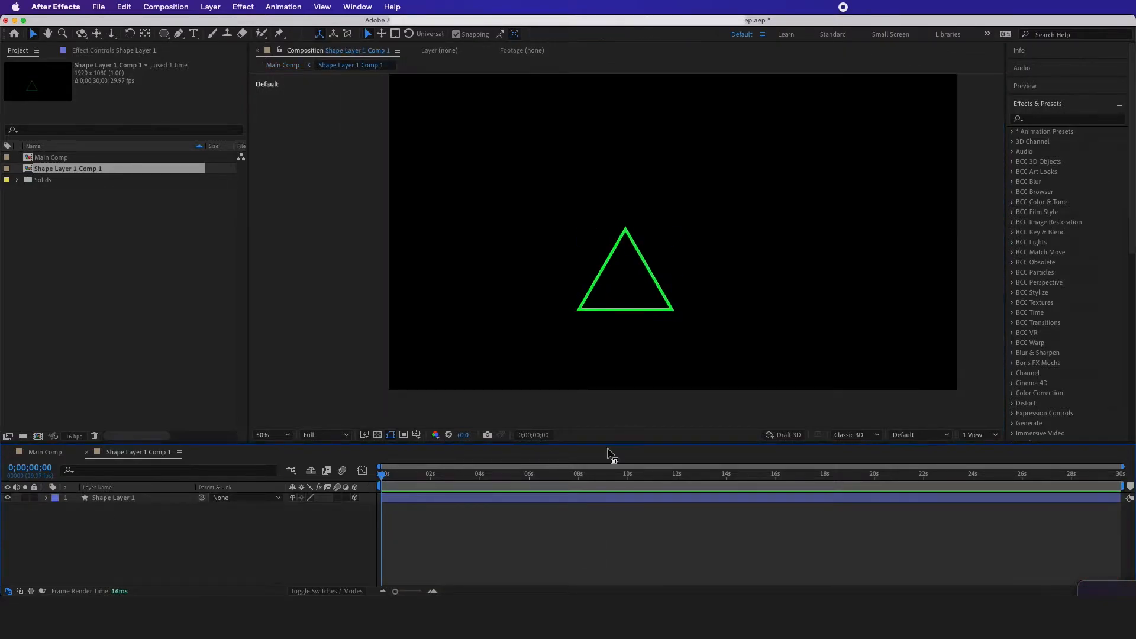
left_click(632, 306)
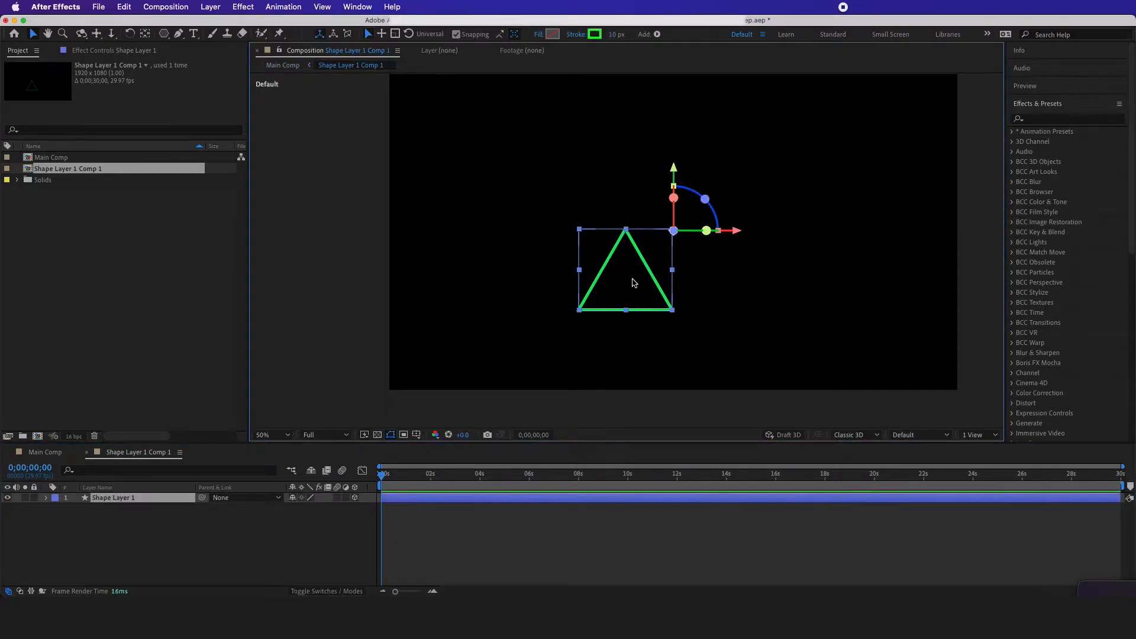
left_click(158, 503)
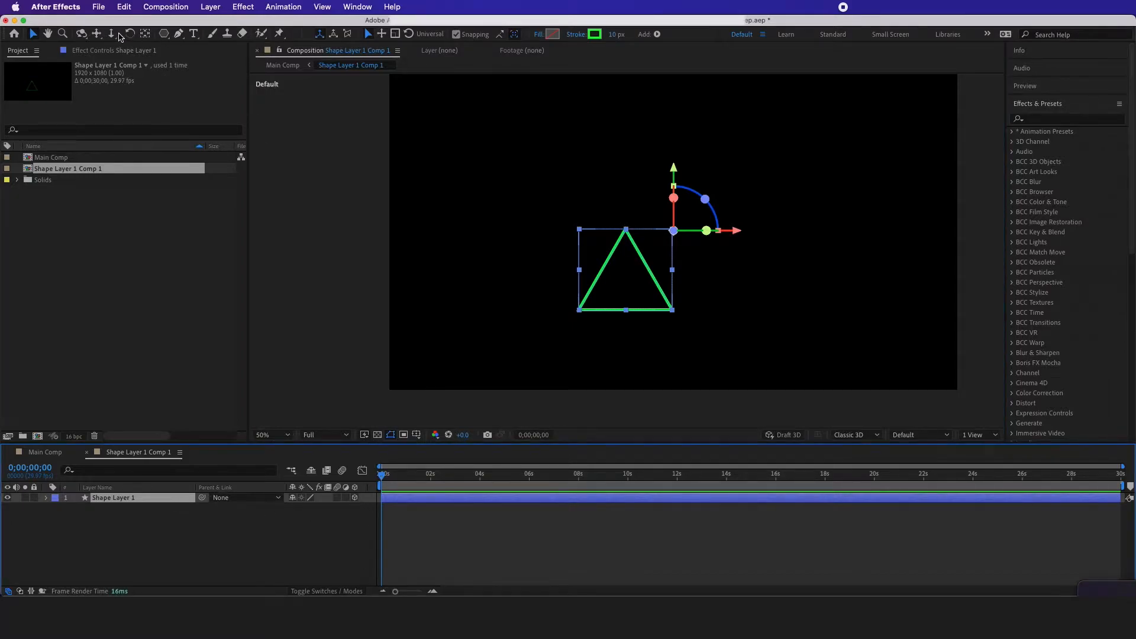
left_click(145, 33)
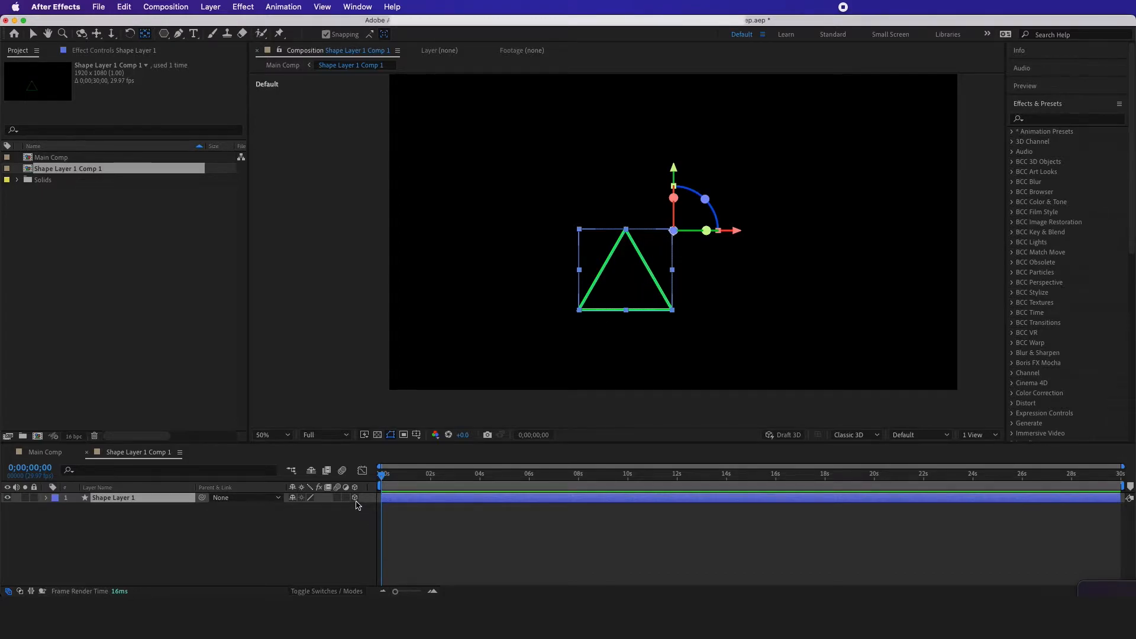
left_click(355, 500)
left_click_drag(674, 231, 627, 280)
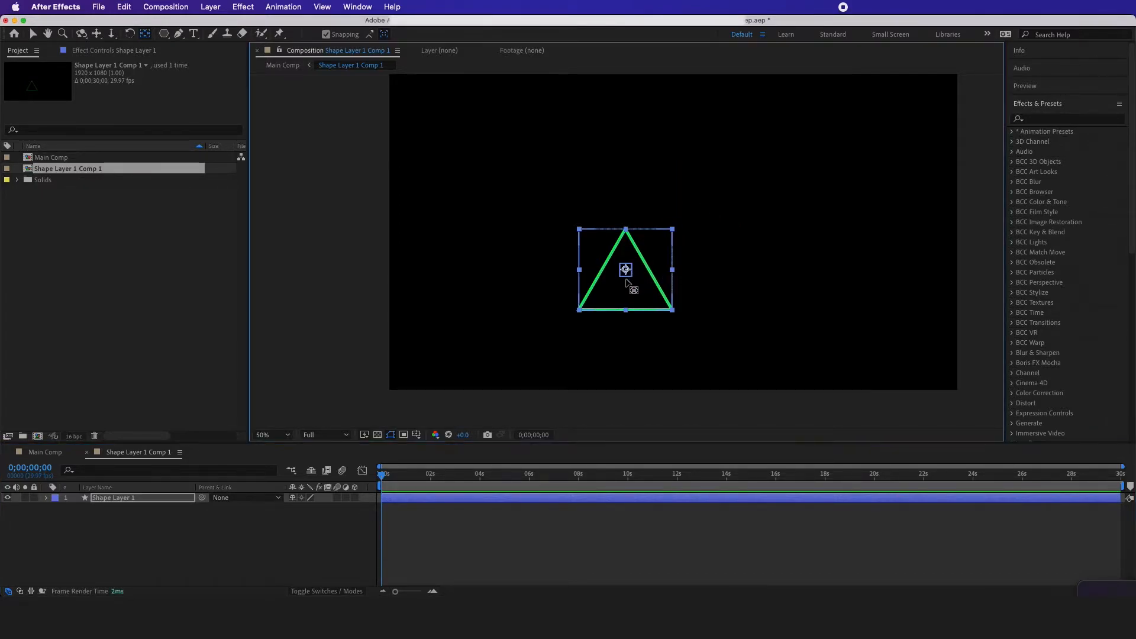
left_click(355, 498)
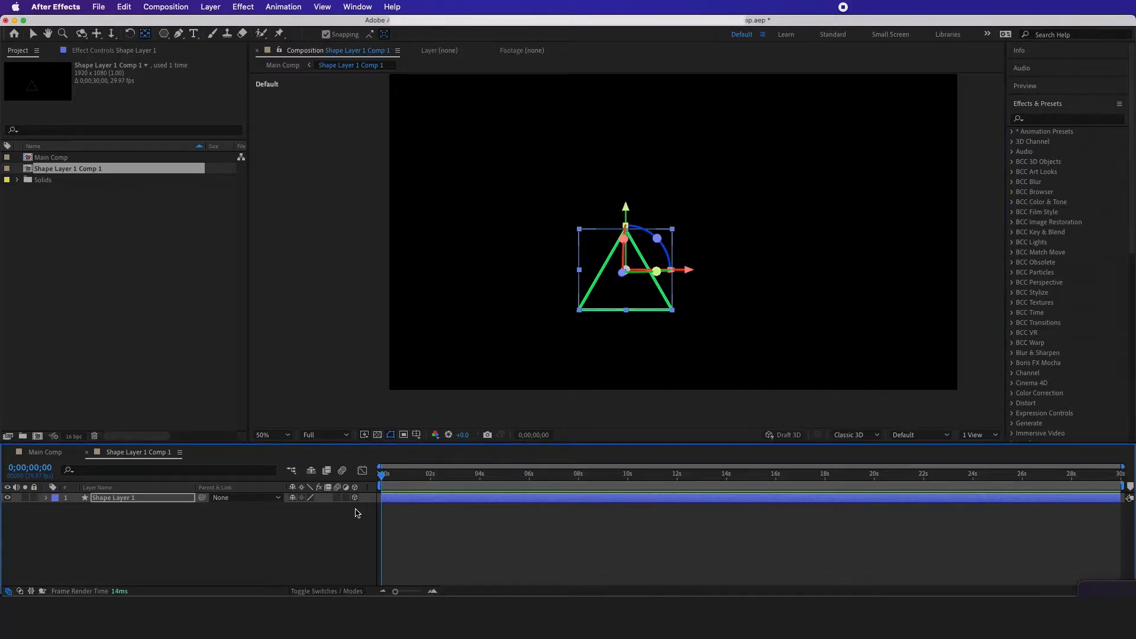
Duplicate the triangle layer and, in a four-view layout, move the copy back along its Z axis
left_click(974, 436)
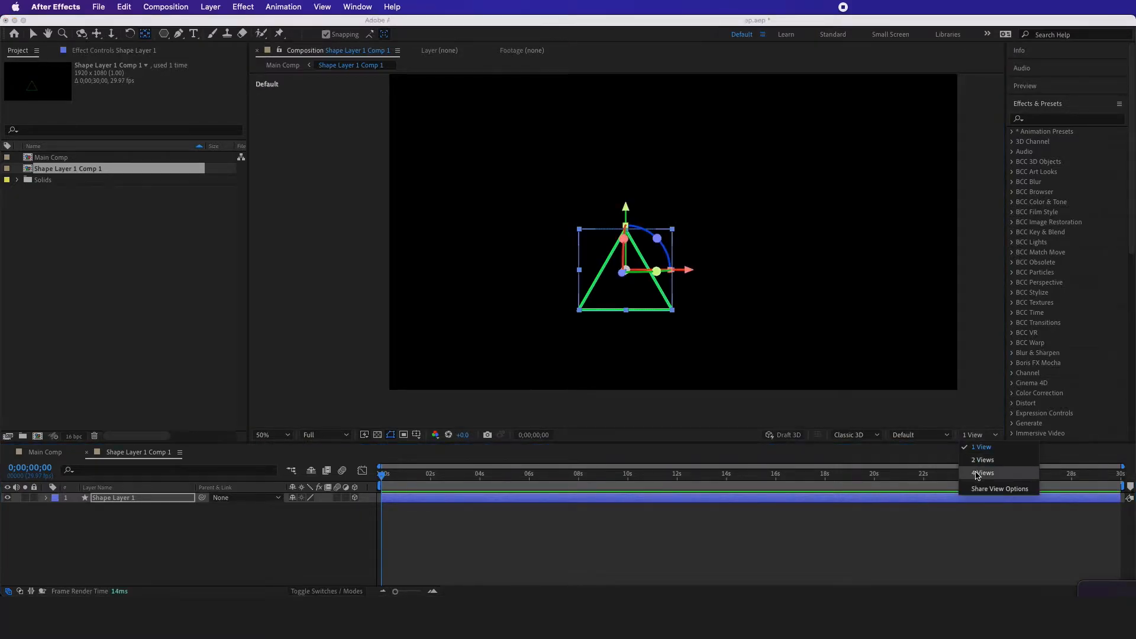
left_click(979, 472)
key("v")
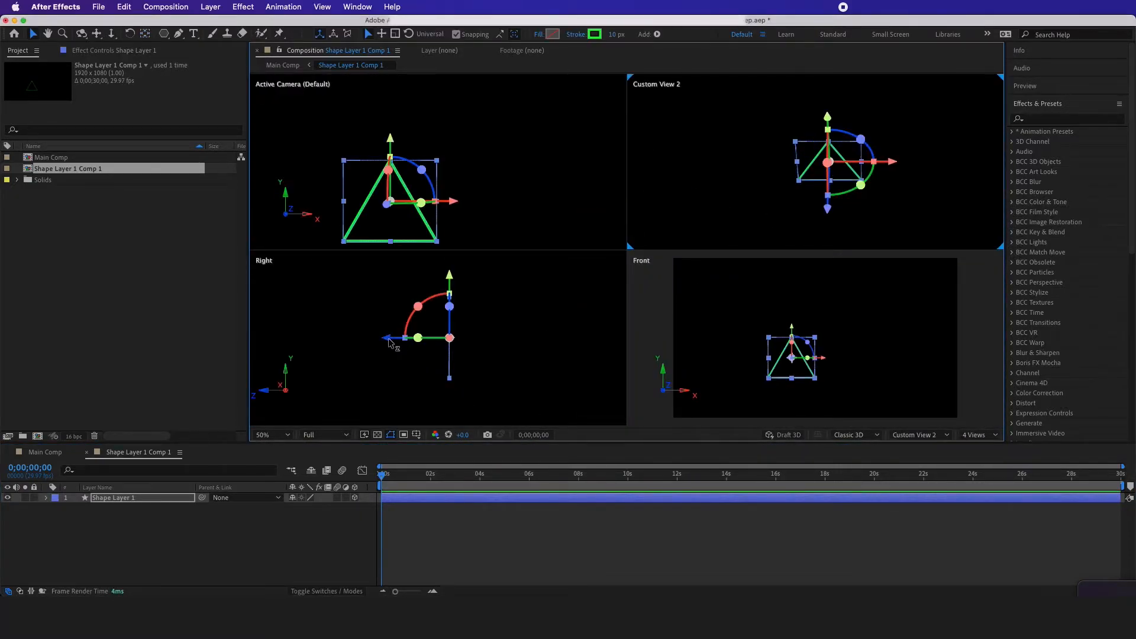
left_click(158, 499)
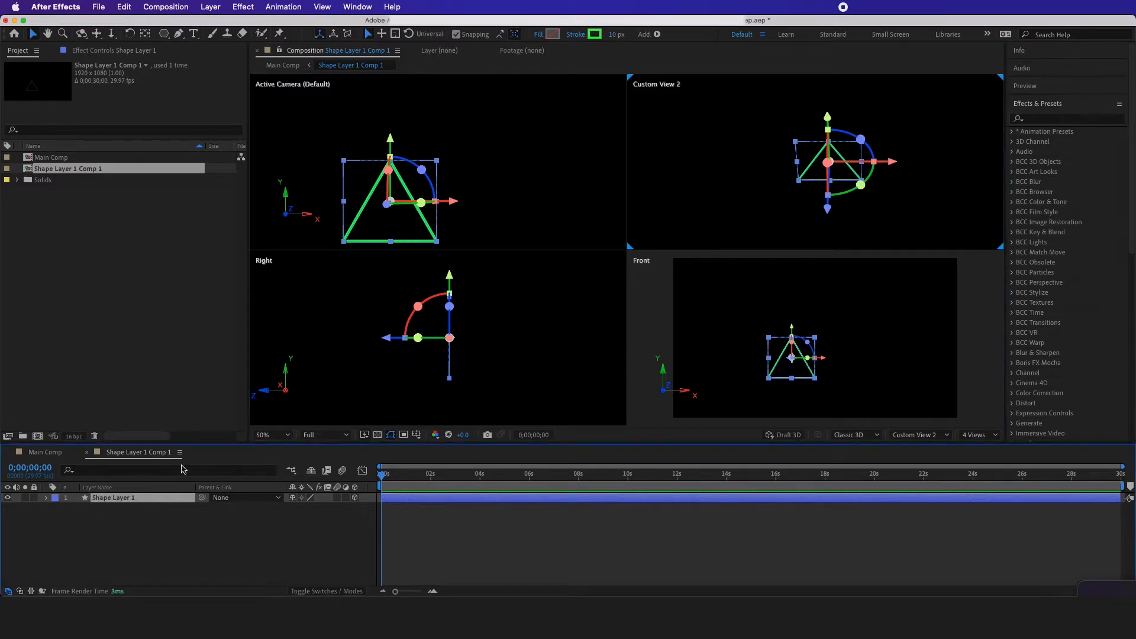
key("super+s")
key("super+d")
left_click_drag(389, 343, 424, 350)
Scale the duplicated triangle, Shape Layer 2, to 70%
left_click(172, 502)
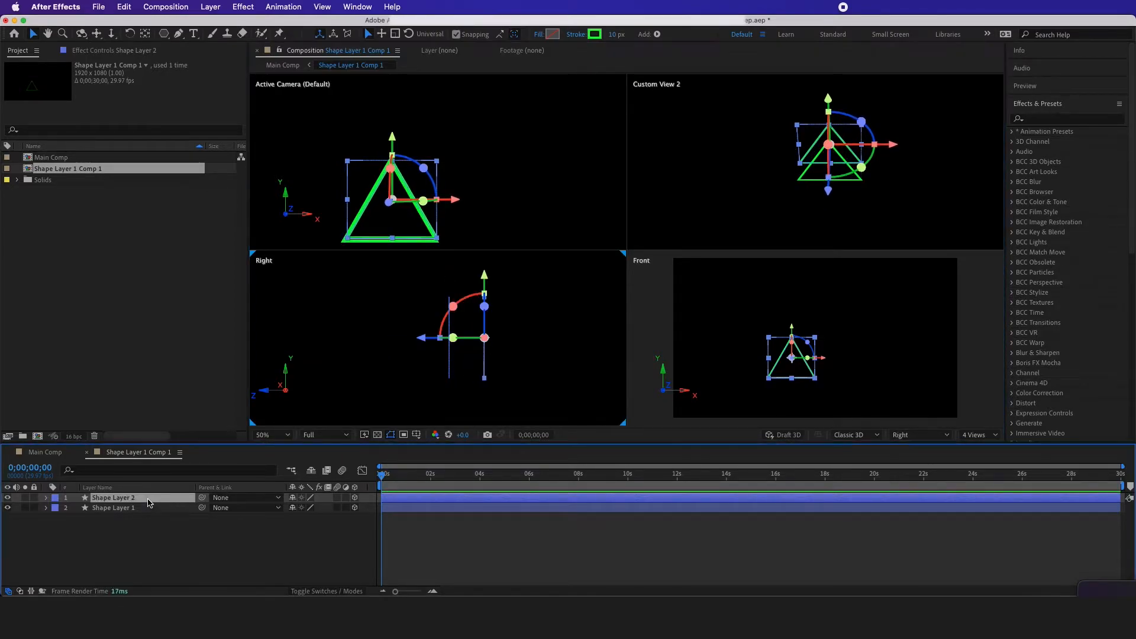
key("s")
left_click(308, 509)
left_click(288, 552)
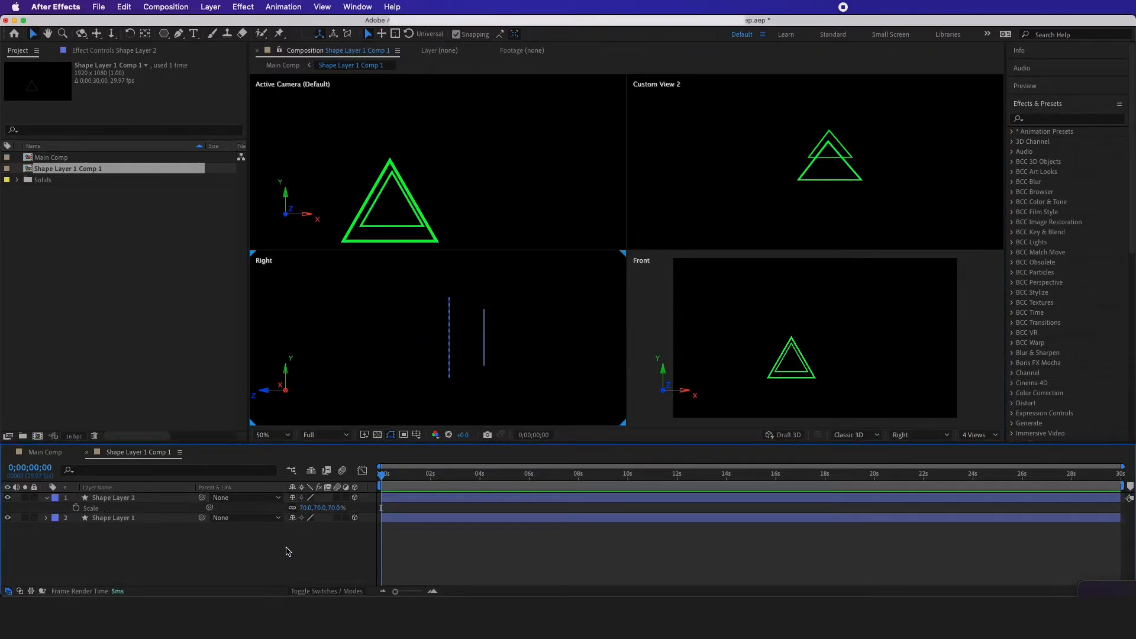
Duplicate Shape Layer 2, scale the new copy to 40% and move it about 110 px farther back along Z
left_click(101, 498)
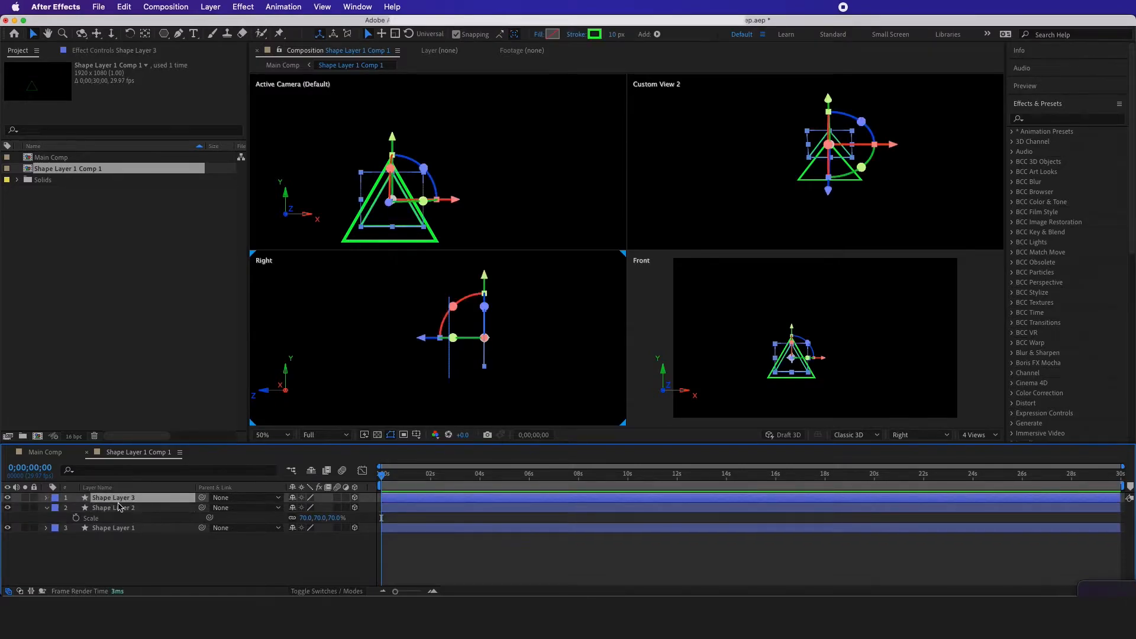
key("ctrl+d")
left_click(304, 508)
type("40")
left_click(290, 552)
left_click(161, 499)
left_click_drag(430, 342, 457, 345)
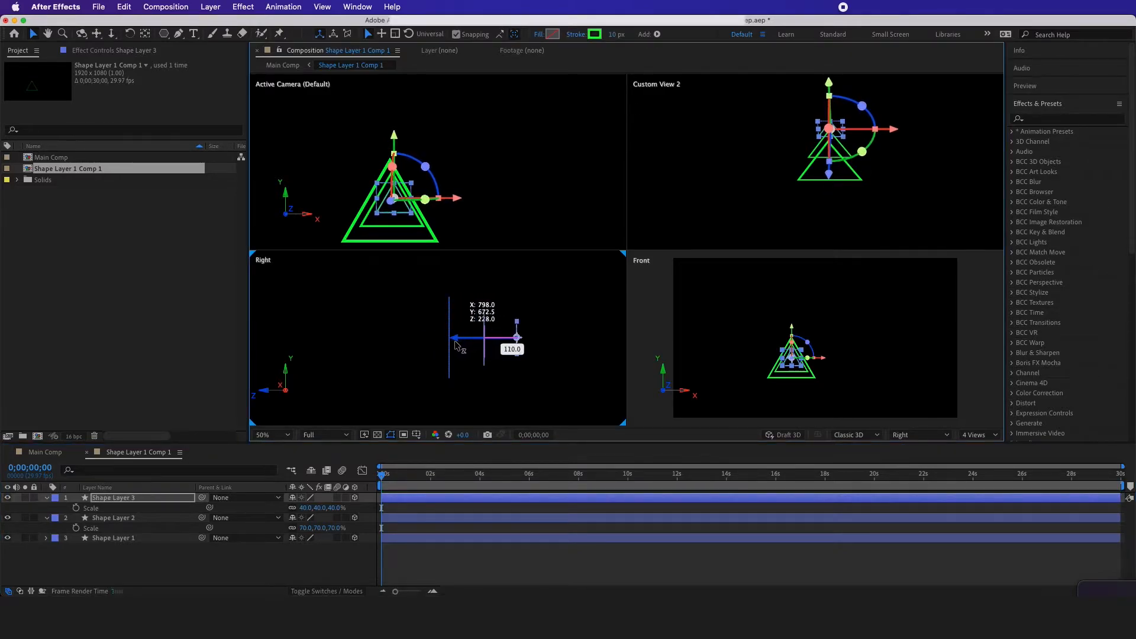
Go back to Main Comp from a single view and turn on Collapse Transformations for the triangle comp layer
left_click(980, 435)
left_click(987, 448)
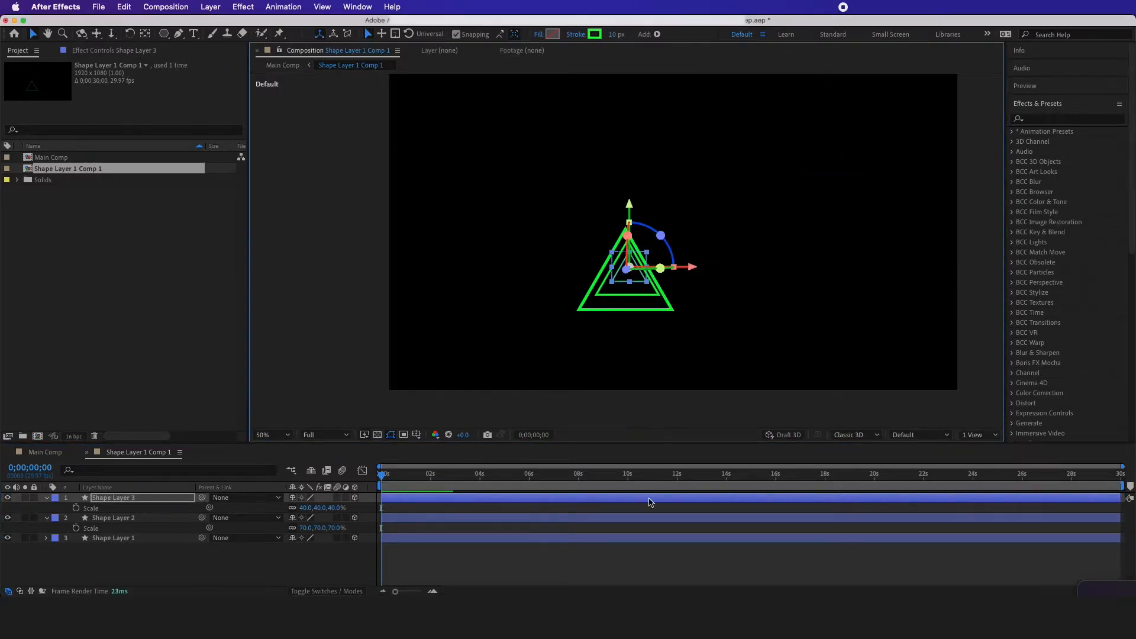
left_click(321, 559)
left_click(64, 452)
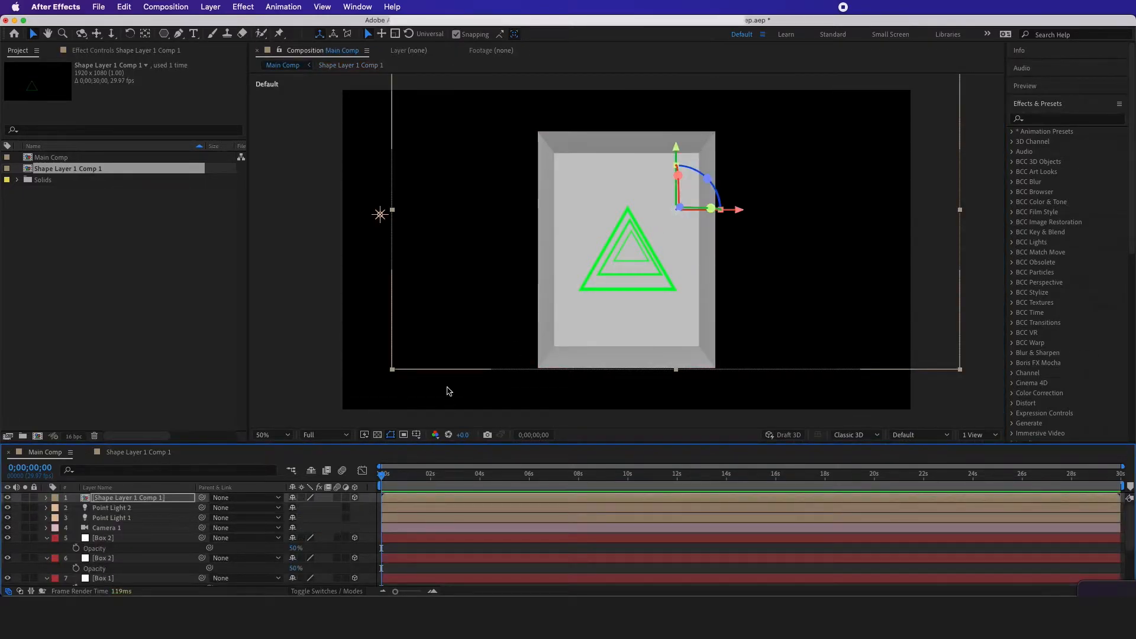
key("c")
left_click_drag(532, 260, 583, 270)
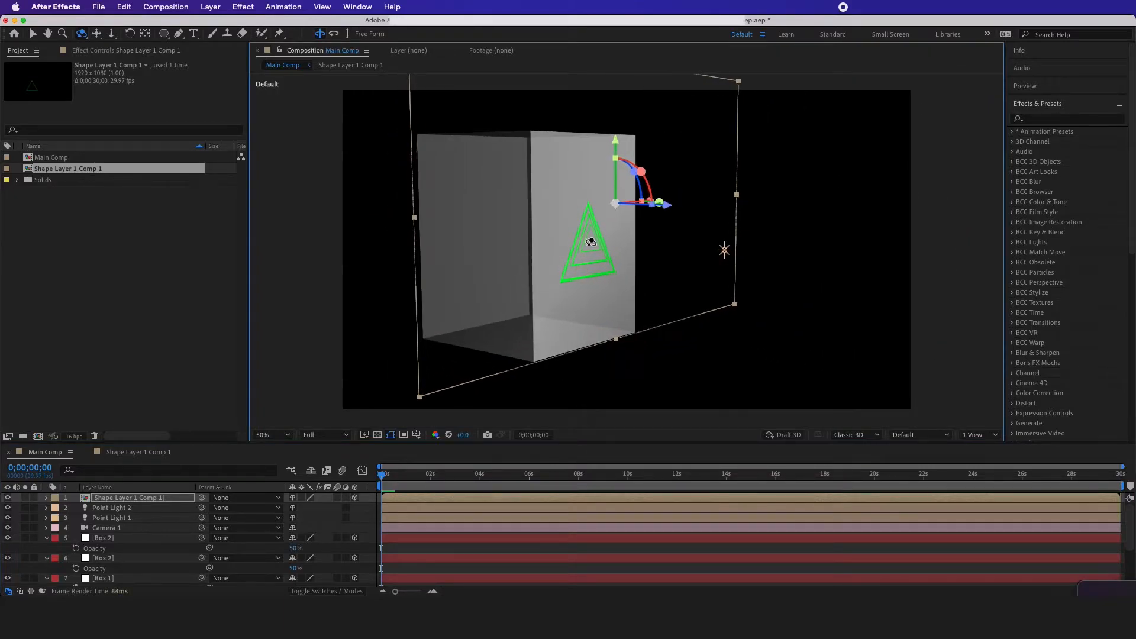
left_click(302, 498)
left_click(302, 499)
left_click(303, 499)
Move the triangle comp back along its Z axis so the nested triangles sit inside the box
left_click_drag(564, 242, 596, 260)
key("v")
left_click_drag(642, 202, 595, 205)
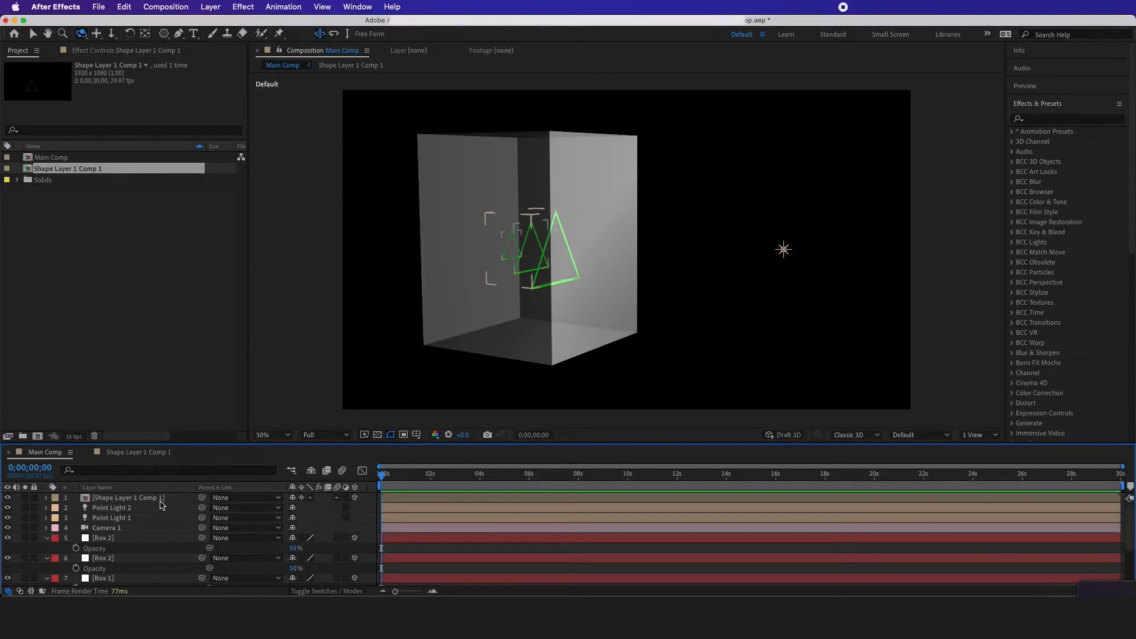
Rename the triangle comp layer as Triangel and keep it selected
left_click(161, 500)
key("Return")
type("Triangel")
key("Return")
left_click(101, 497)
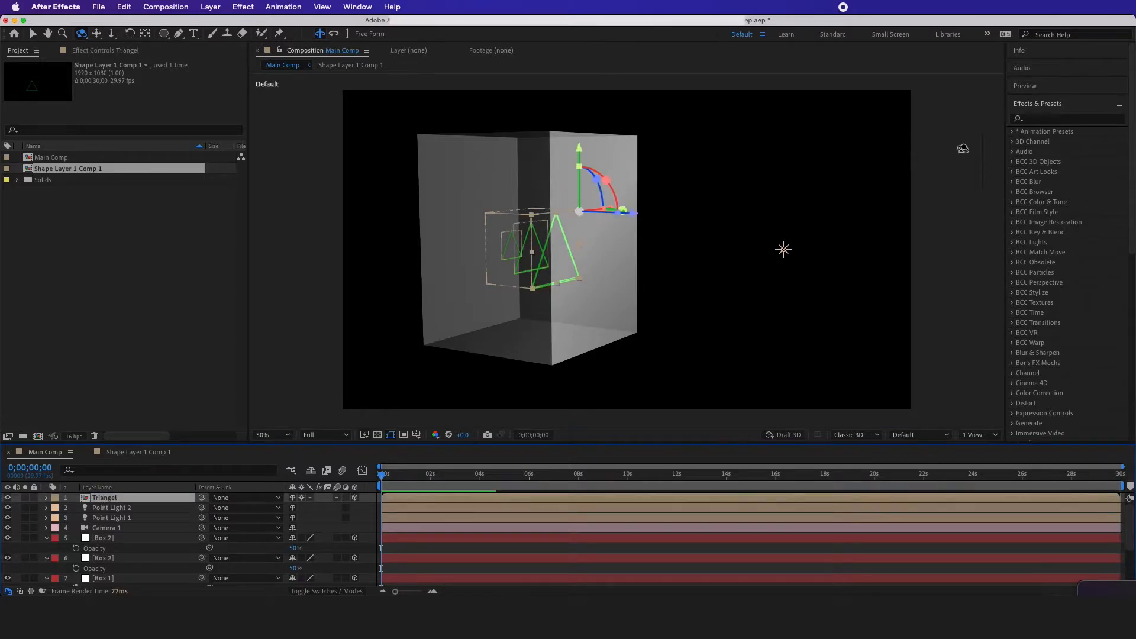
Find the Stylize Glow effect and apply it to the Triangel layer
left_click(1063, 120)
type("glow")
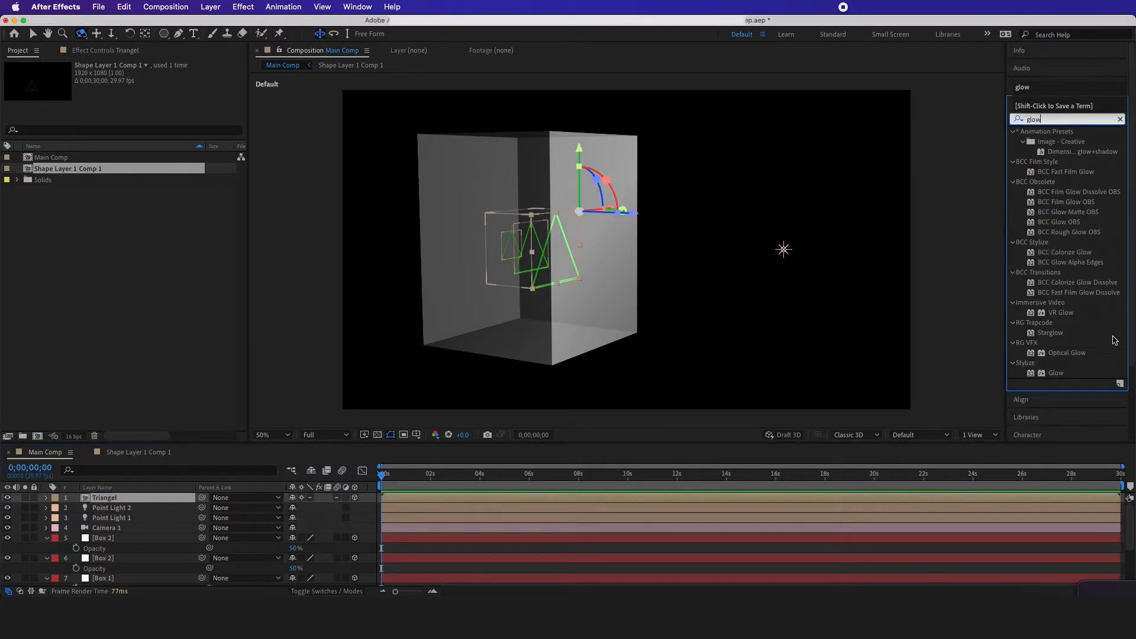
left_click(1057, 373)
left_click_drag(1055, 379, 103, 497)
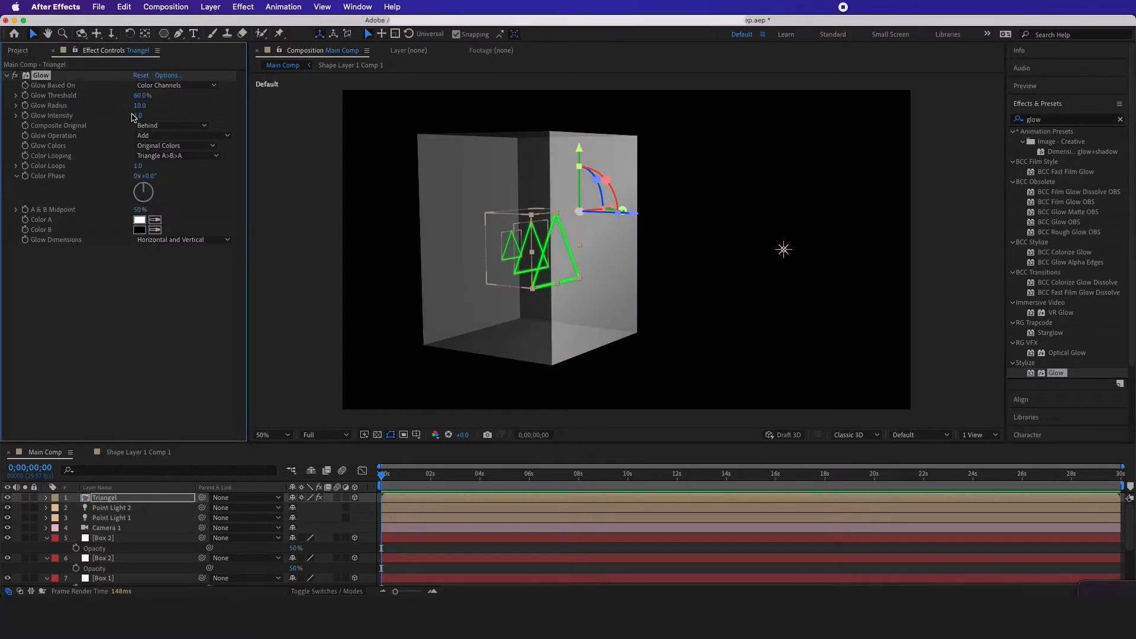
Strengthen the Triangel layer's glow by setting Glow Radius to about 134 and Glow Intensity to 3
left_click_drag(139, 107, 213, 107)
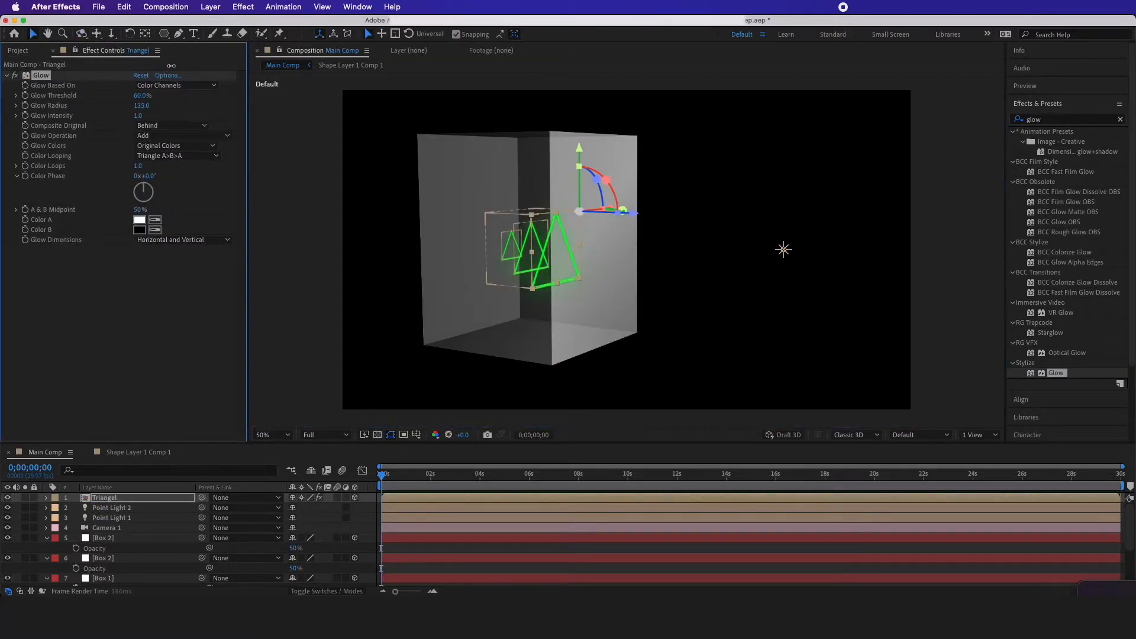
left_click(140, 116)
type("3")
key("Return")
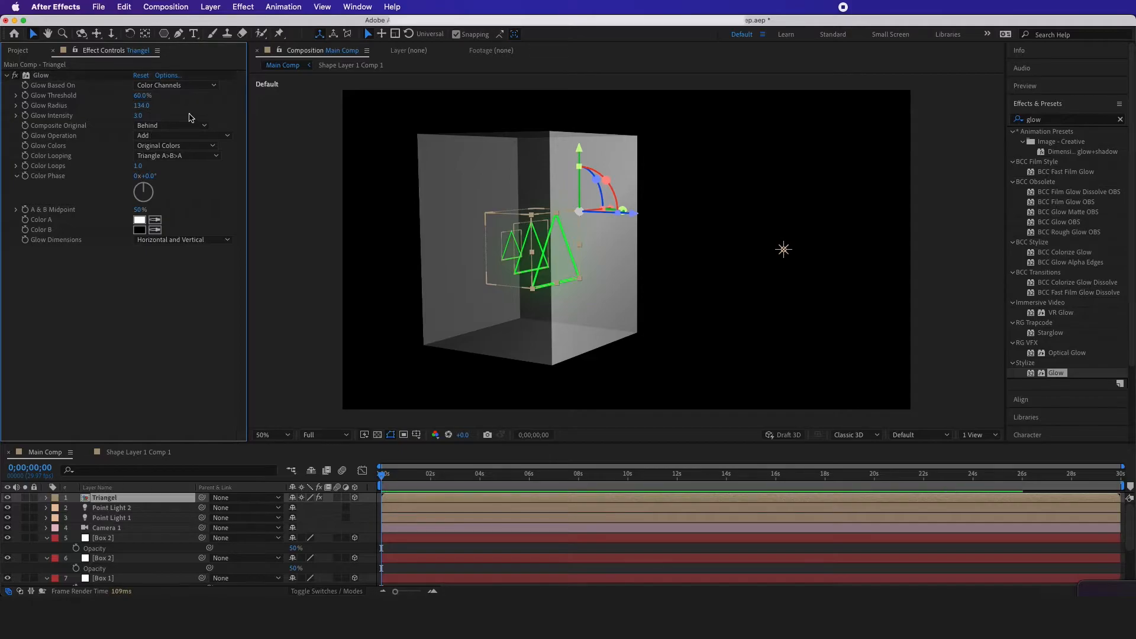
Copy the Glow effect from Triangel and paste it onto all the Box 1 and Box 2 layers
left_click(41, 76)
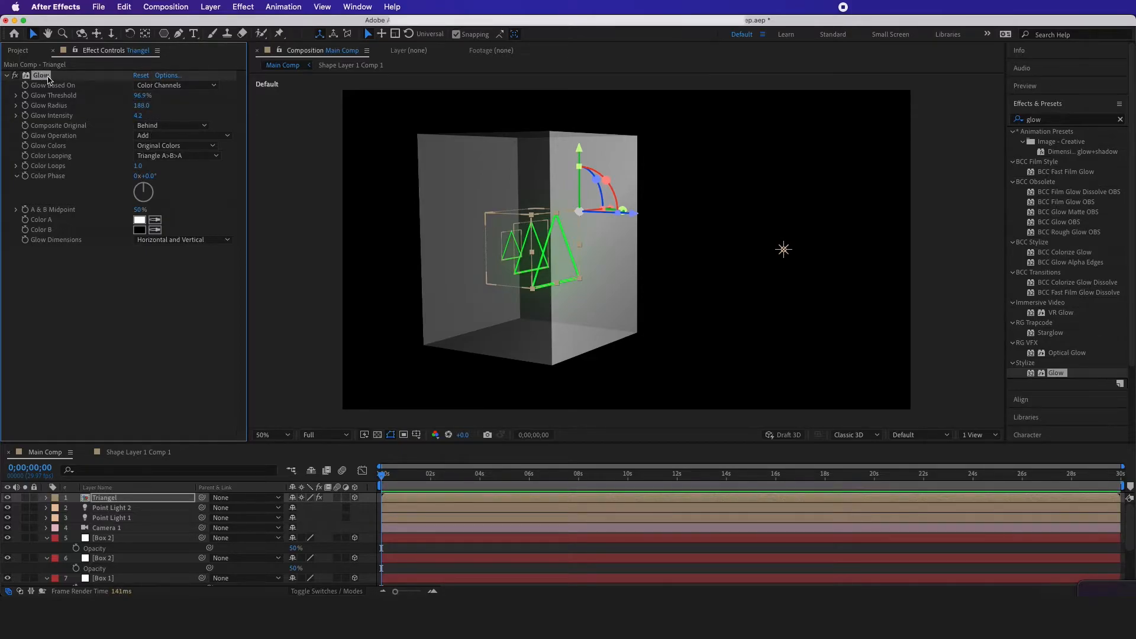
left_click(128, 538)
scroll(127, 550, "down", 3)
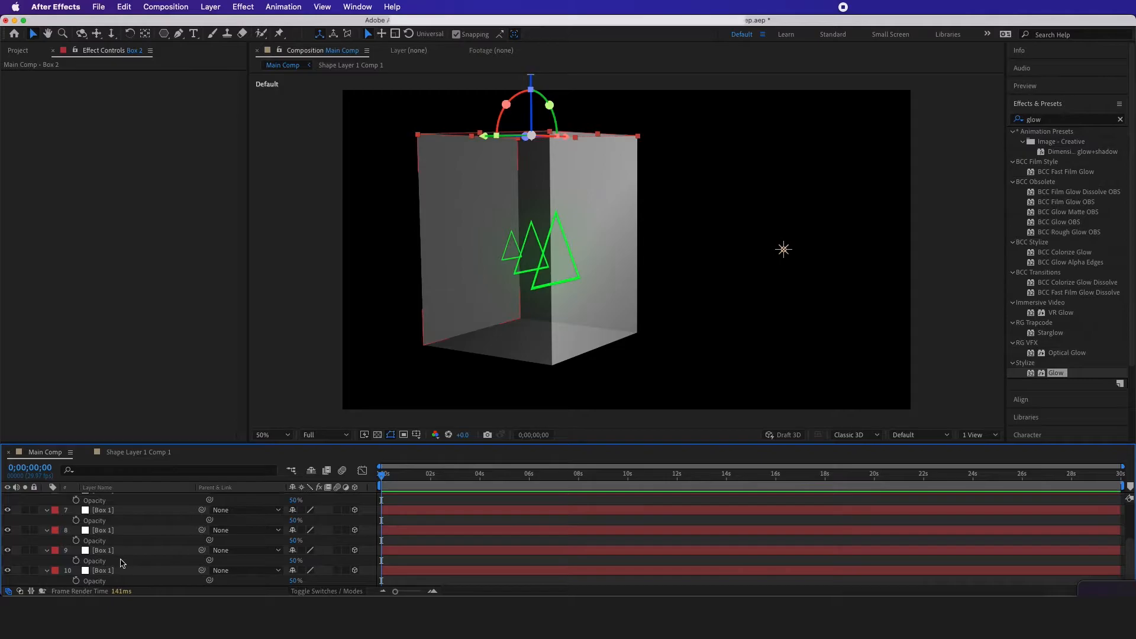
left_click(121, 571, "shift")
key("super+v")
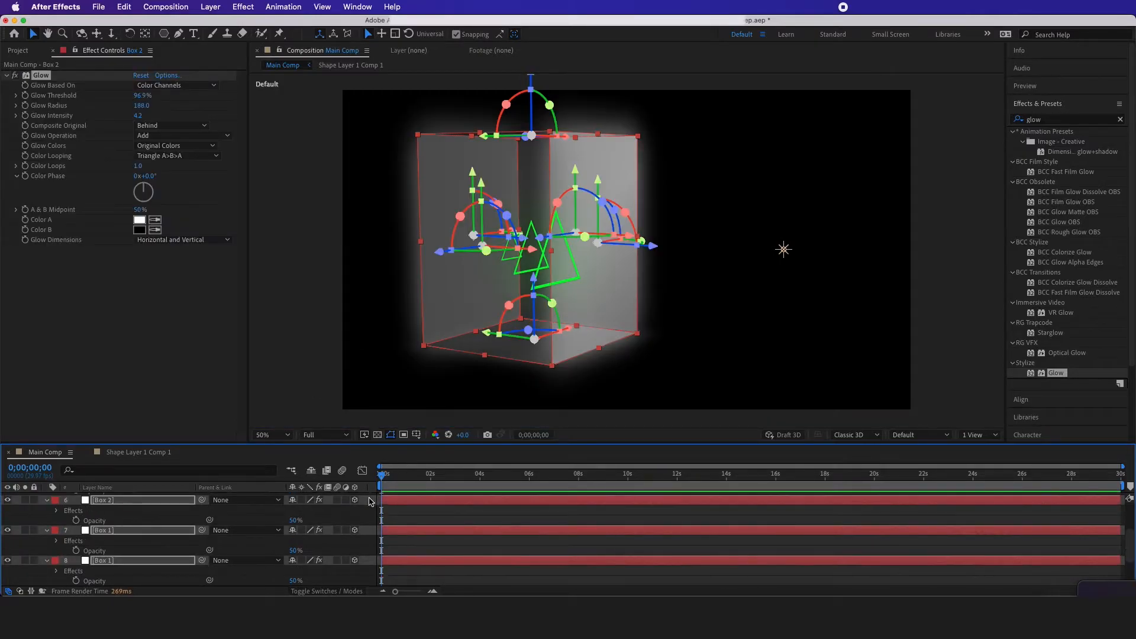
left_click(378, 509)
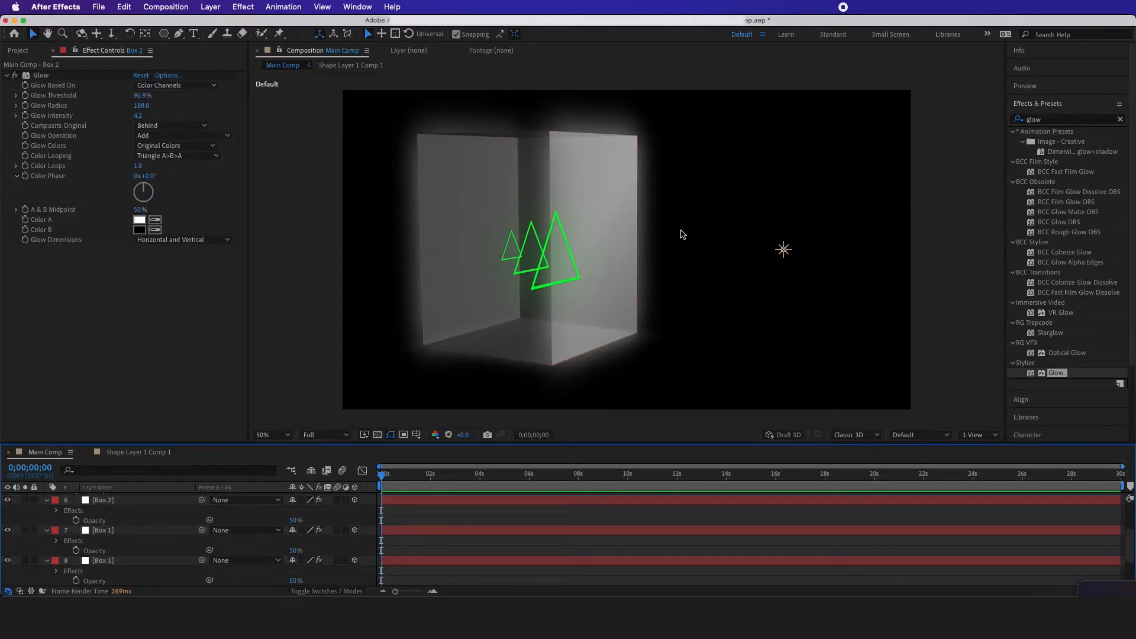
Create a new adjustment layer above all the layers in Main Comp
scroll(305, 529, "up", 5)
right_click(363, 518)
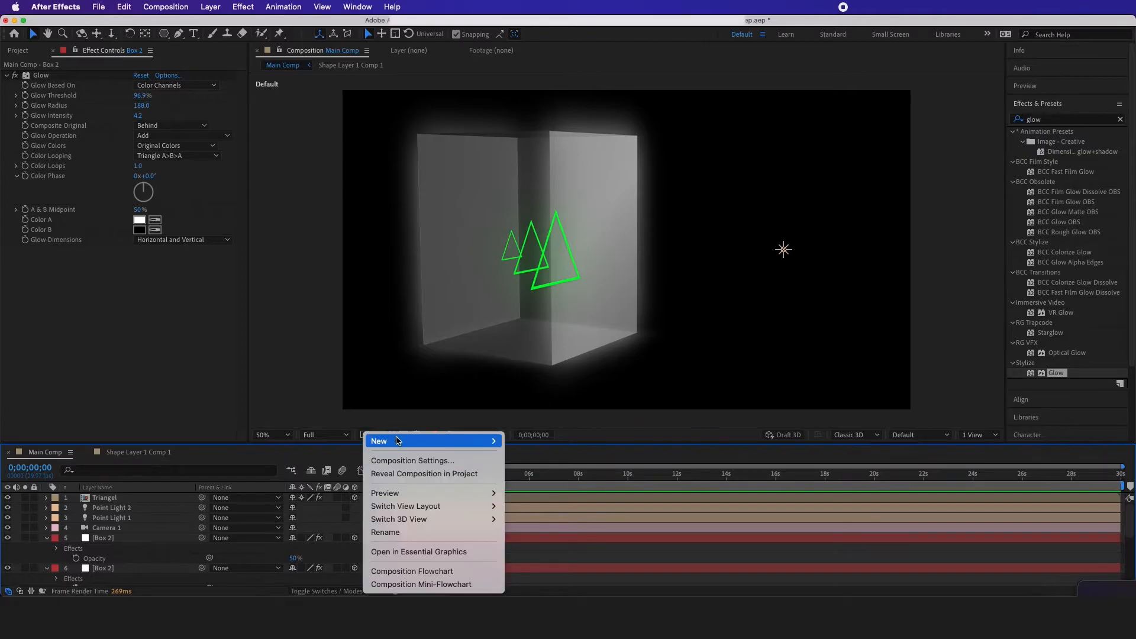
mouse_move(400, 441)
left_click(541, 539)
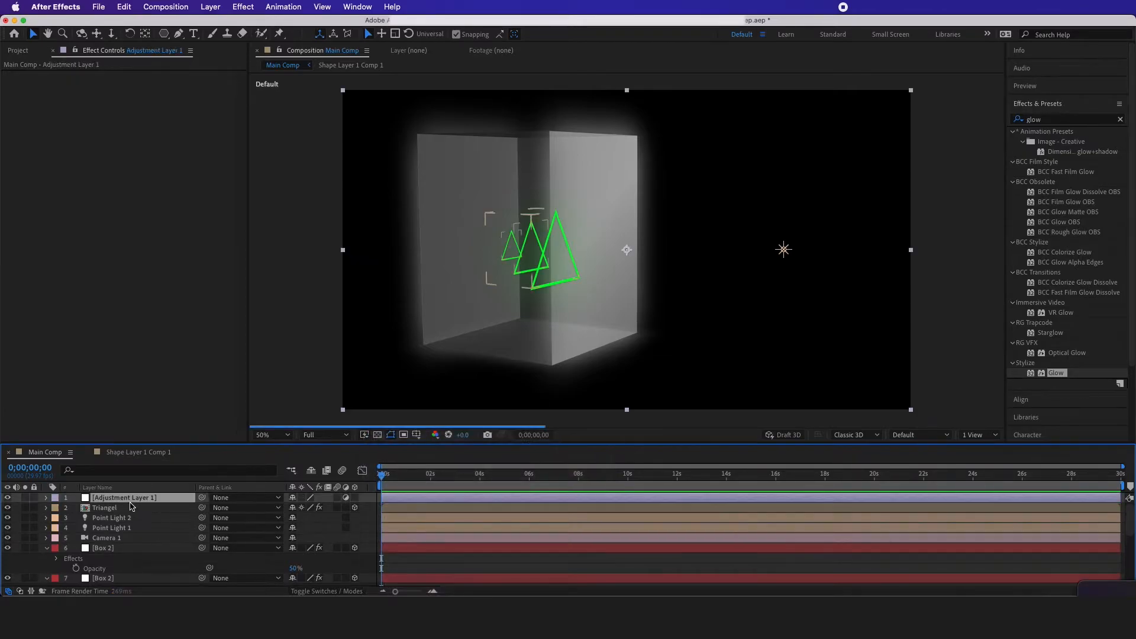
Find the Trapcode Shine effect and apply it to Adjustment Layer 1
left_click(1063, 120)
type("shine")
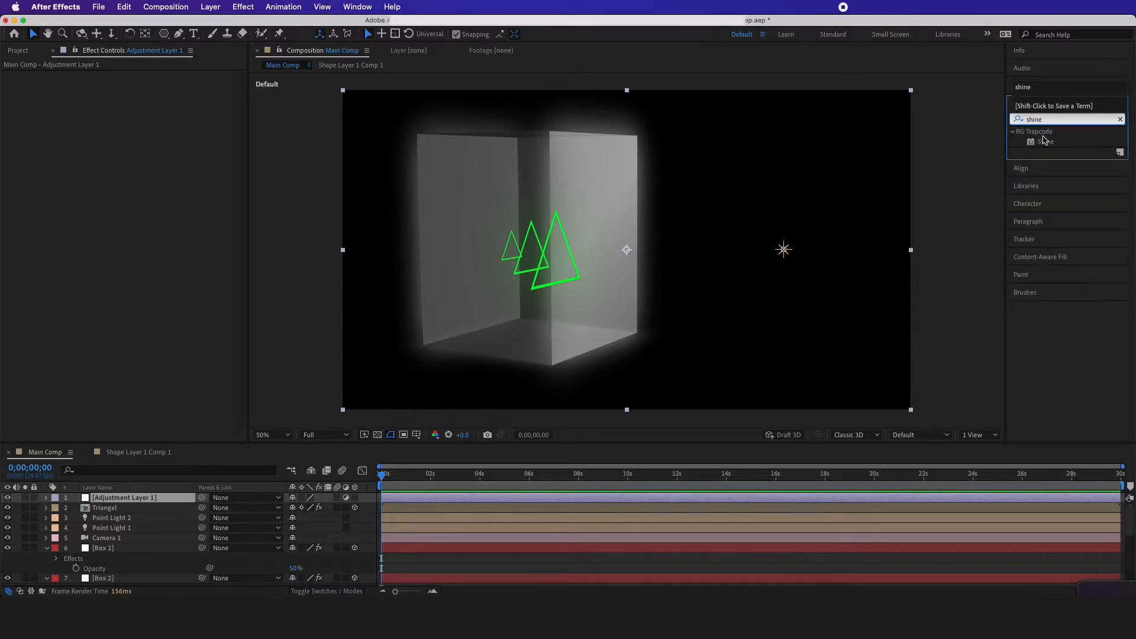
left_click_drag(1041, 141, 108, 501)
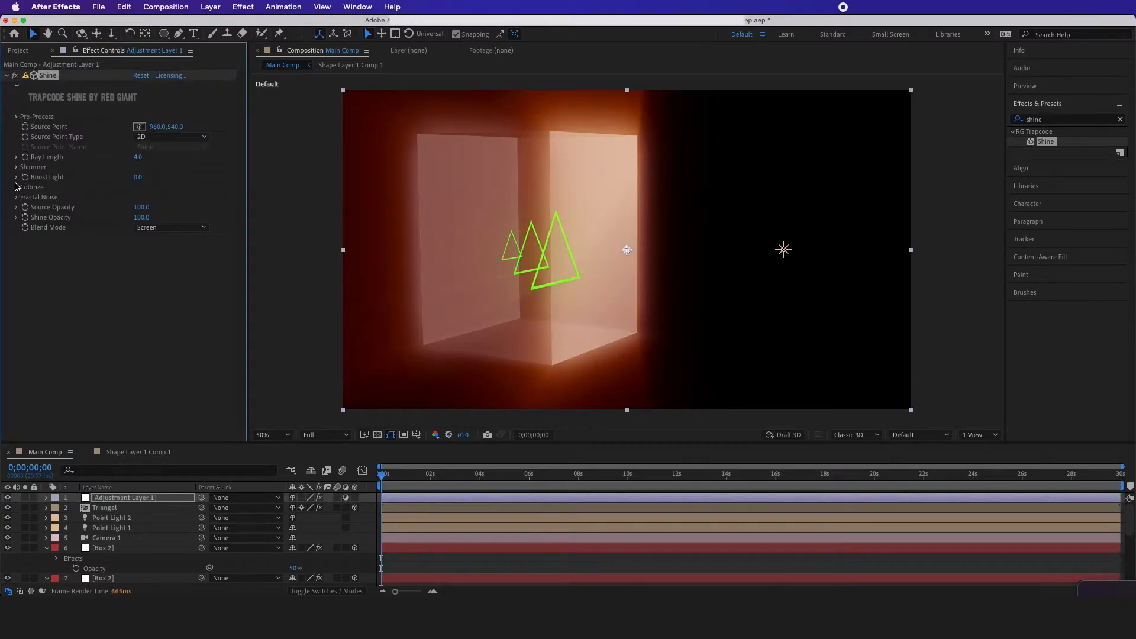
Set Shine's Colorize preset to Electric
left_click(16, 188)
left_click(167, 197)
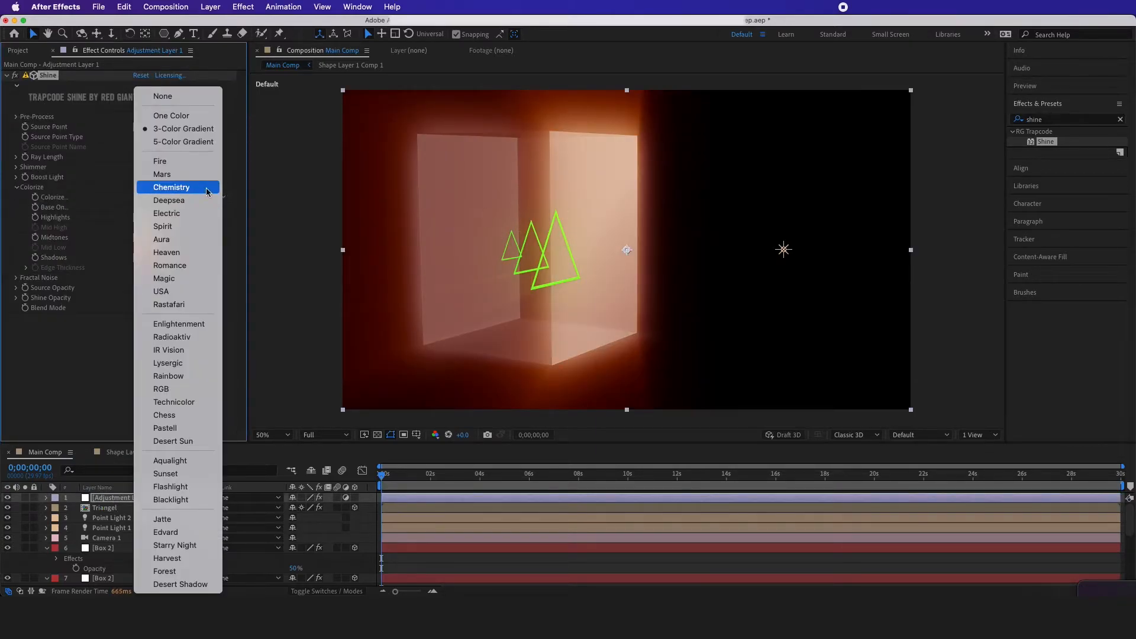
left_click(176, 215)
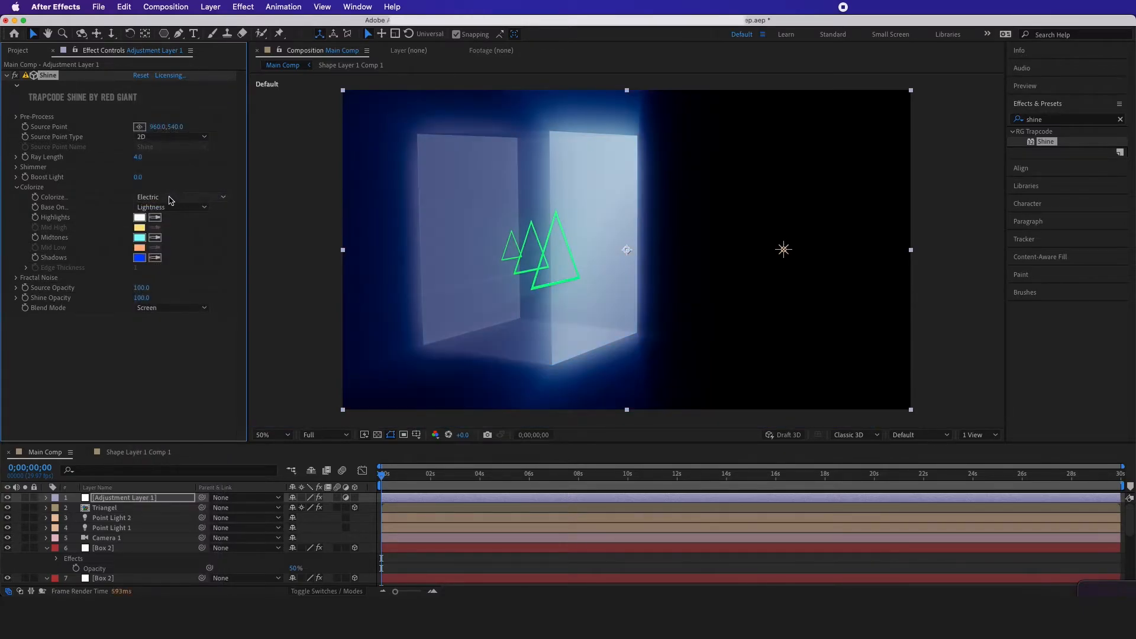
Switch the composition's 3D view to Active Camera (Camera 1)
left_click(105, 508)
left_click(921, 435)
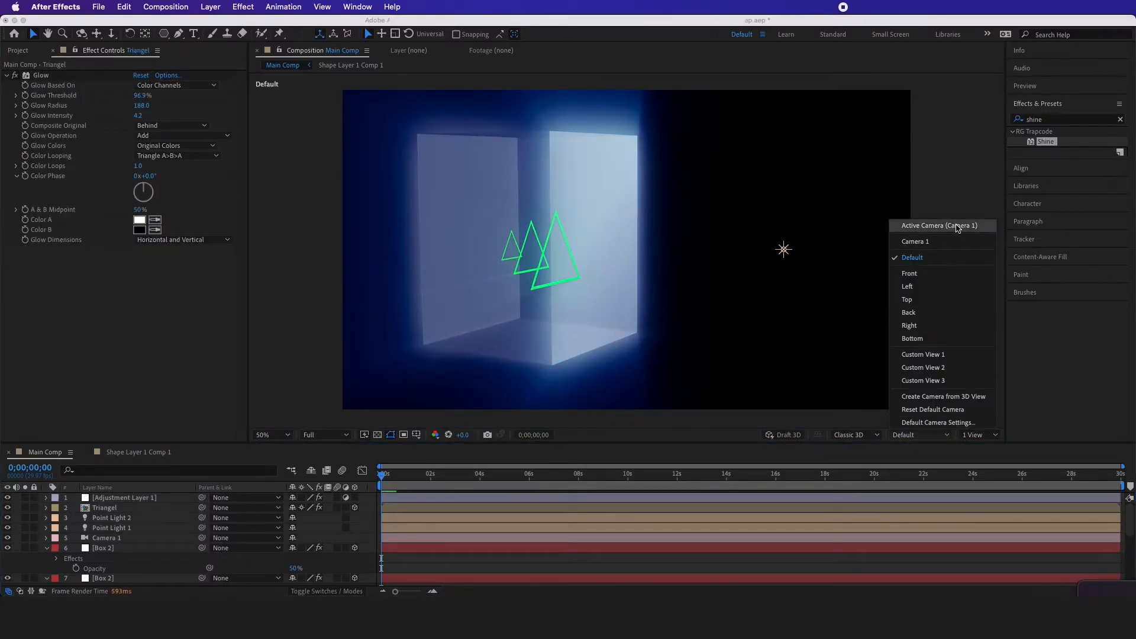
left_click(935, 224)
Add a new null object, make it a 3D layer, and parent Camera 1 to it
right_click(363, 527)
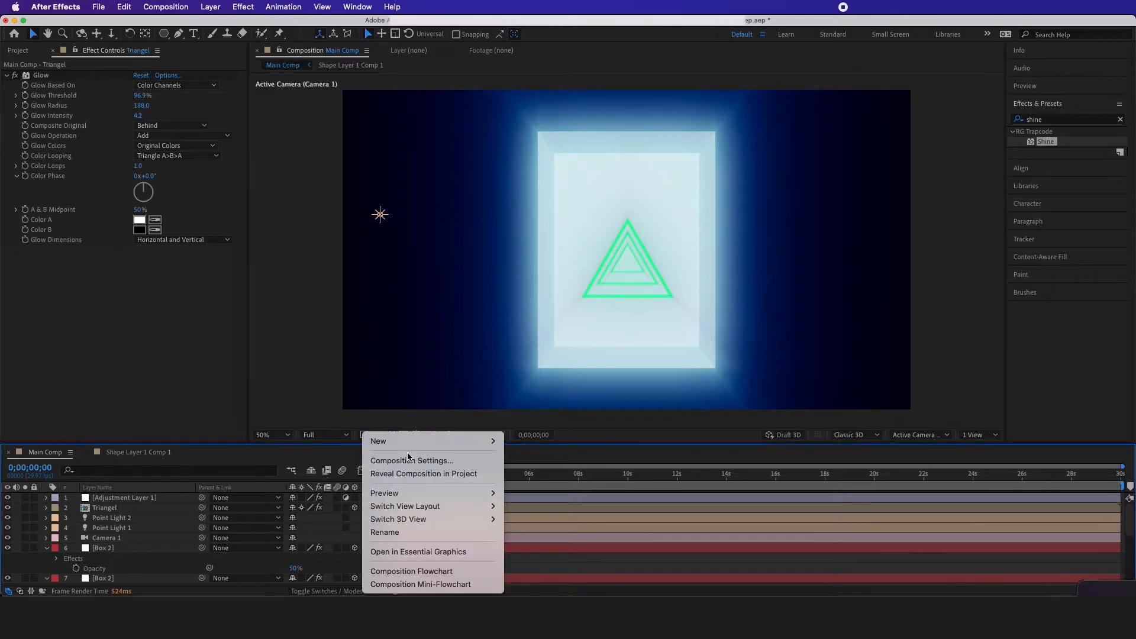
mouse_move(410, 442)
left_click(530, 512)
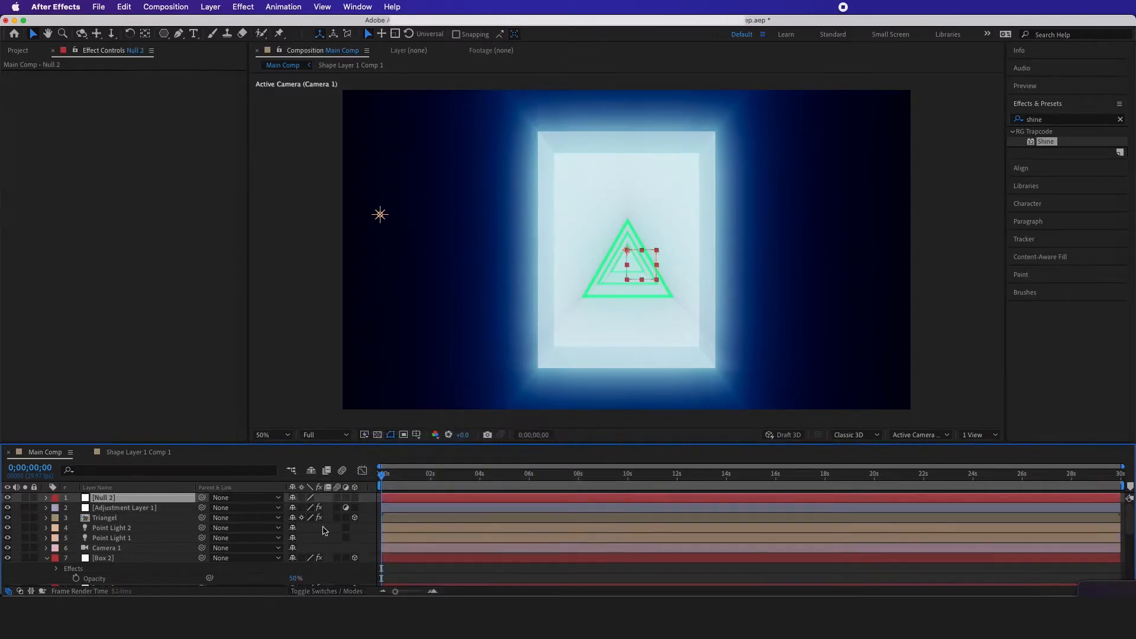
left_click(355, 498)
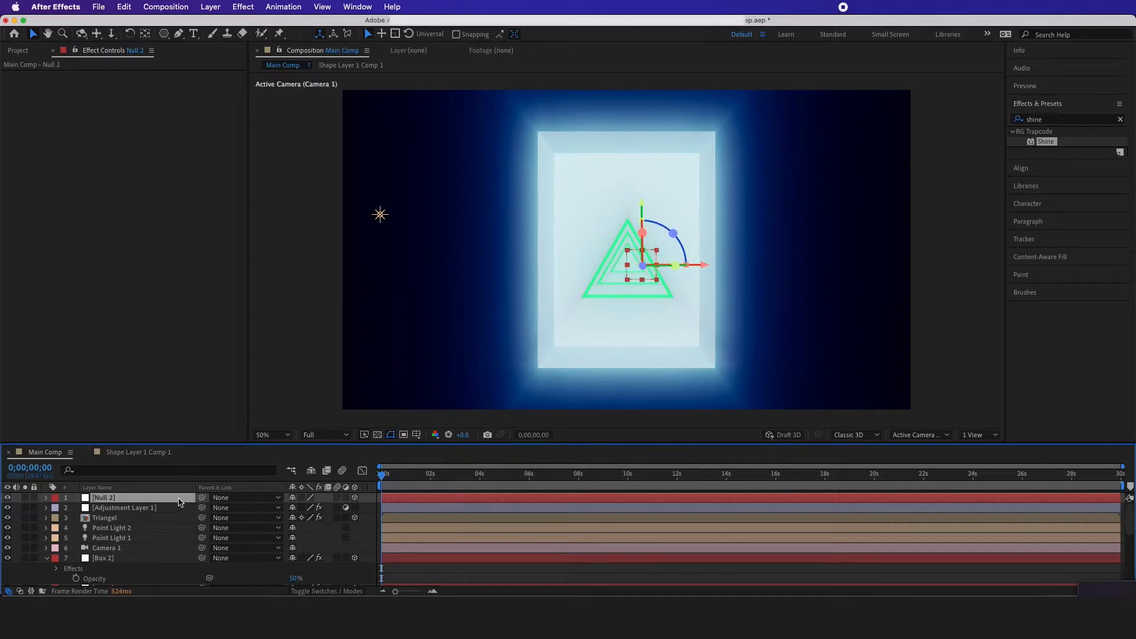
left_click(126, 550)
left_click_drag(201, 548, 109, 499)
Try rotating Null 2 to 60° around its Y axis to test the camera rig
left_click(109, 499)
key("r")
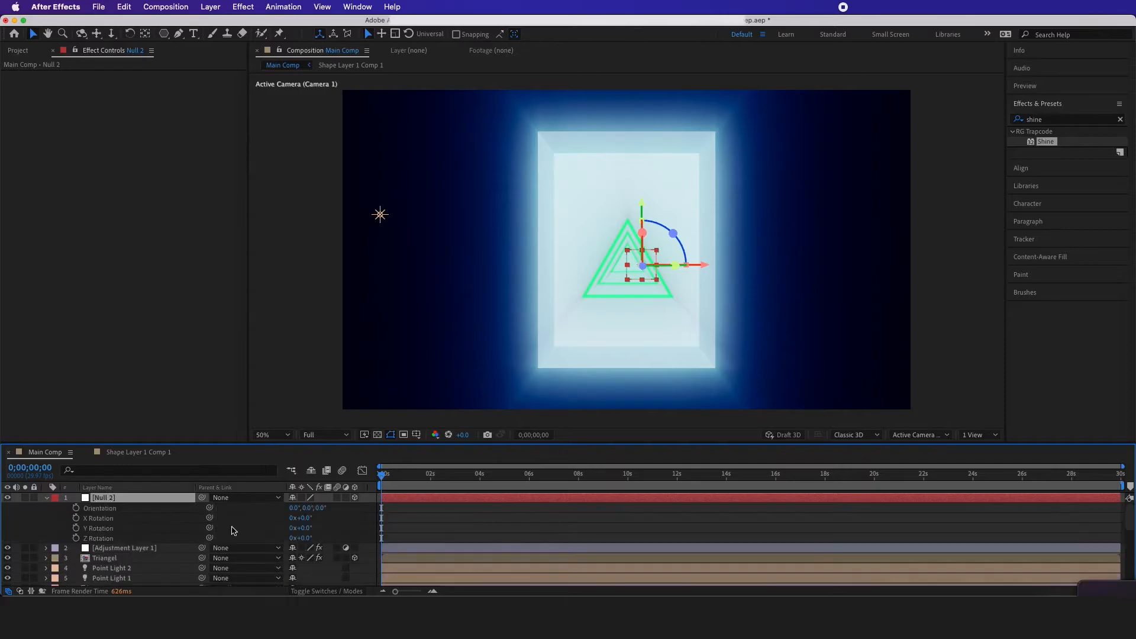
left_click_drag(304, 525, 325, 513)
key("F2")
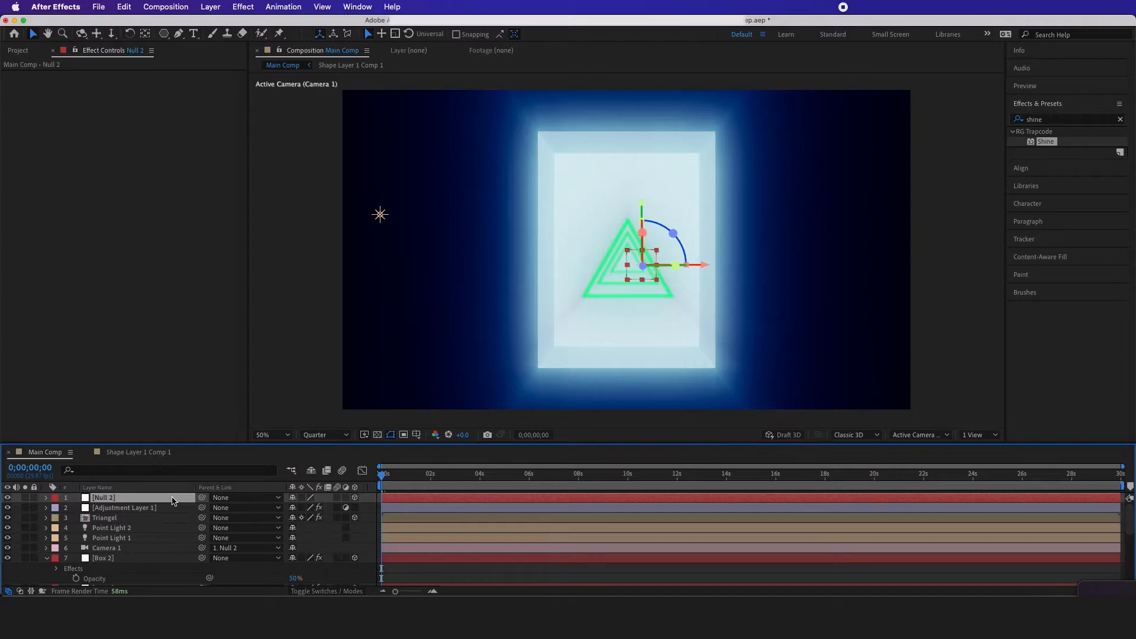
Set Null 2's scale to 130% to pull the camera back from the box
key("s")
left_click(309, 508)
type("130")
key("Return")
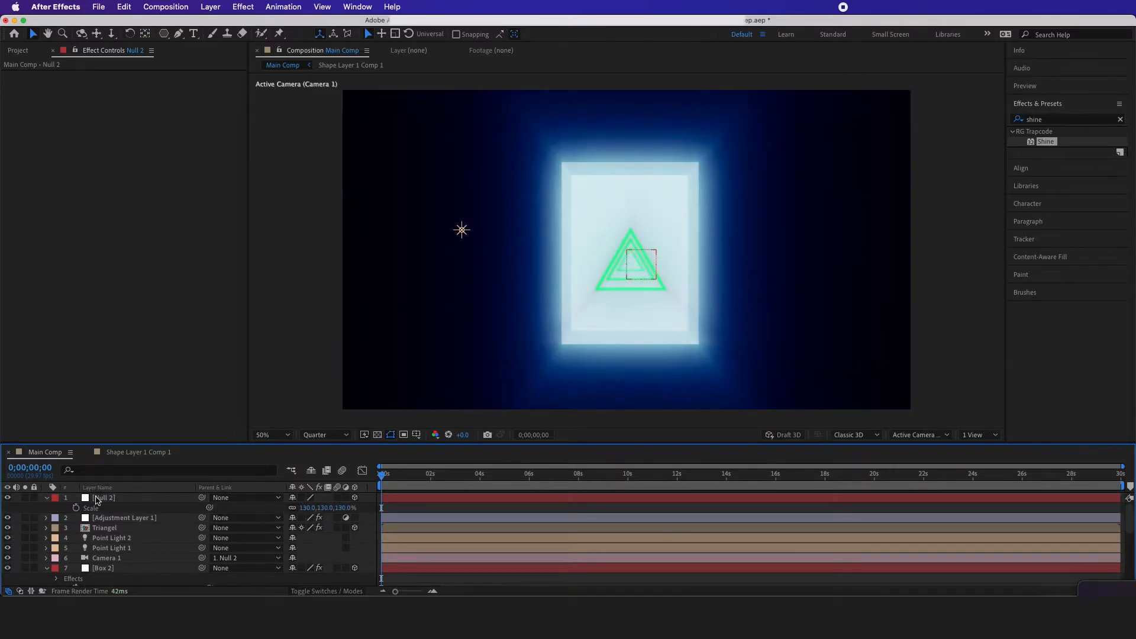
Enable keyframing for Null 2's orientation and X, Y and Z rotation at 0 seconds, with Y Rotation at -45°
left_click(109, 500)
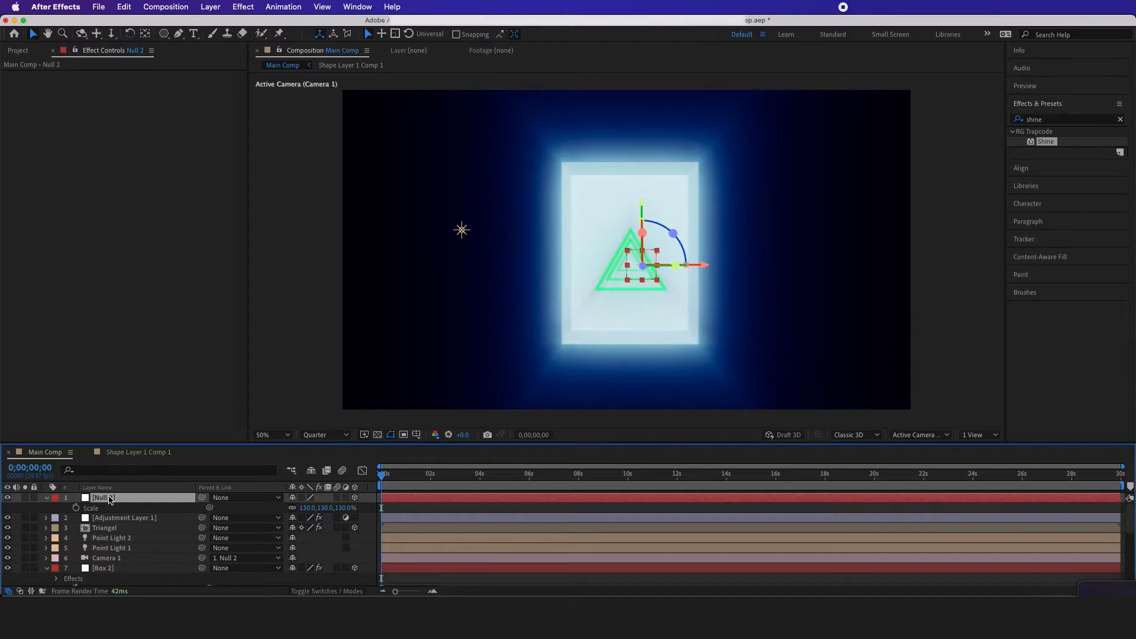
key("r")
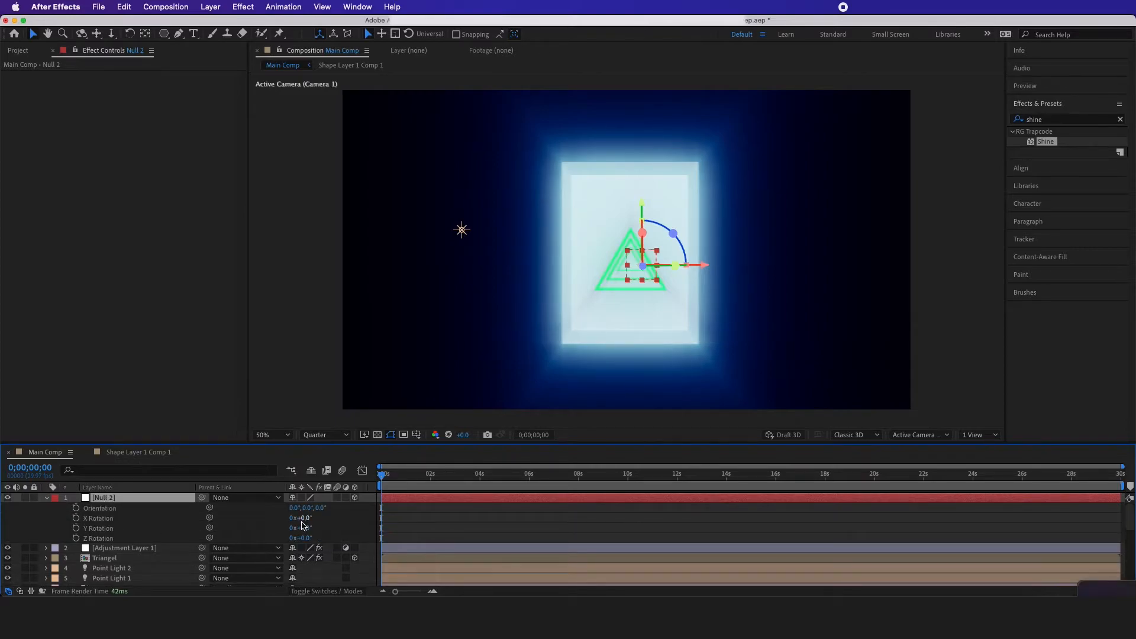
left_click_drag(77, 509, 76, 538)
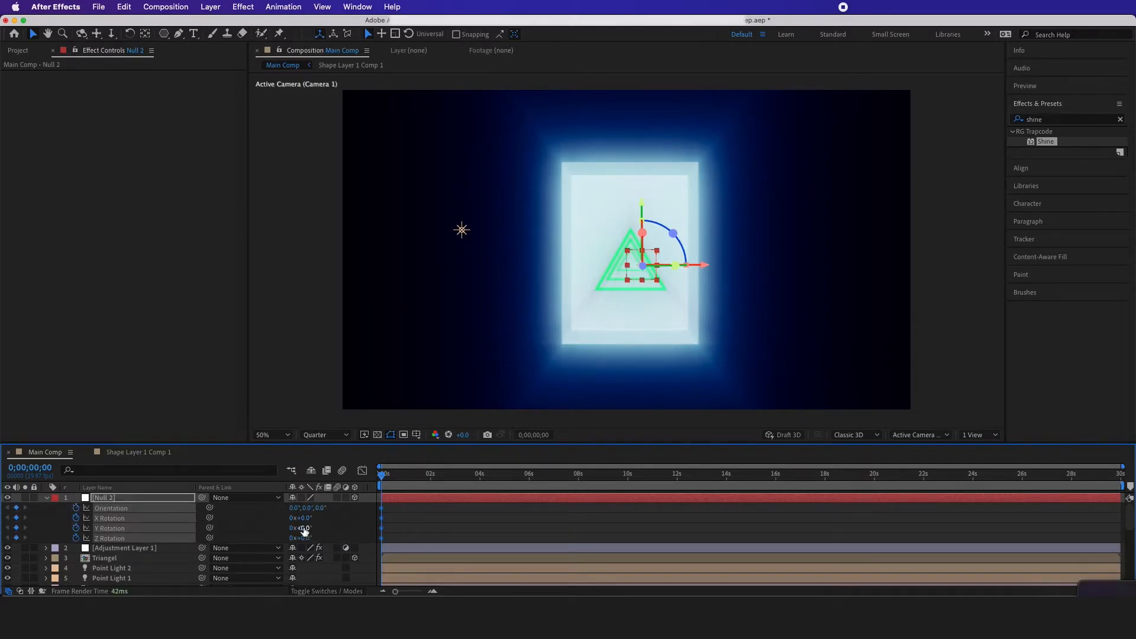
left_click_drag(304, 529, 311, 533)
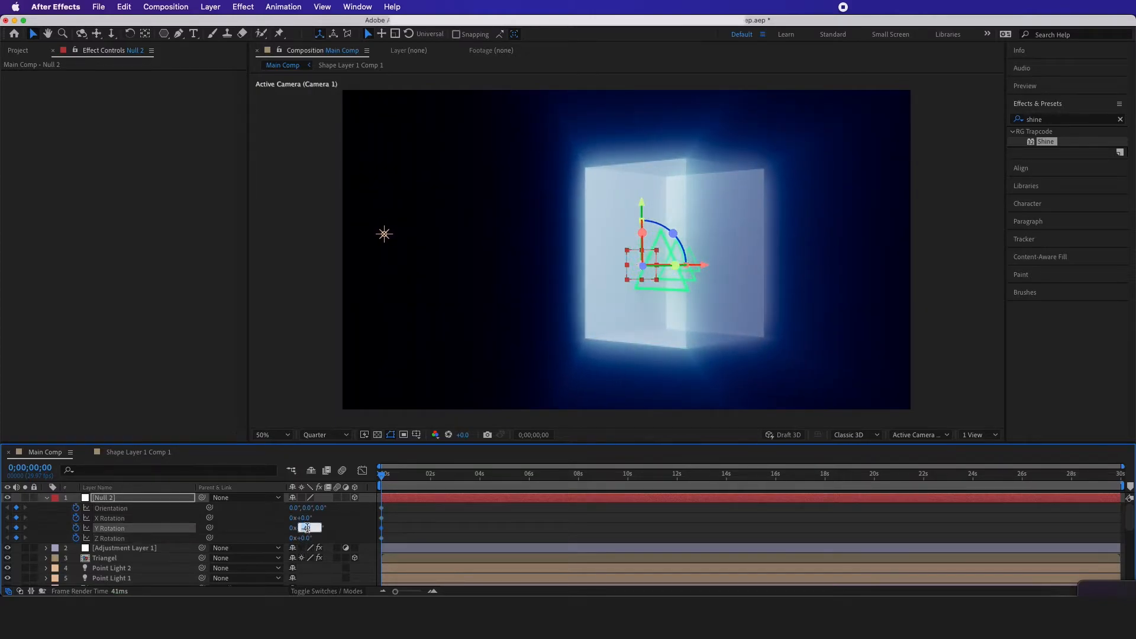
key("BackSpace")
type("-45")
left_click(339, 526)
Keyframe Null 2's Y Rotation at 45° at 0;00;03;10
left_click(313, 528)
type("45")
key("Return")
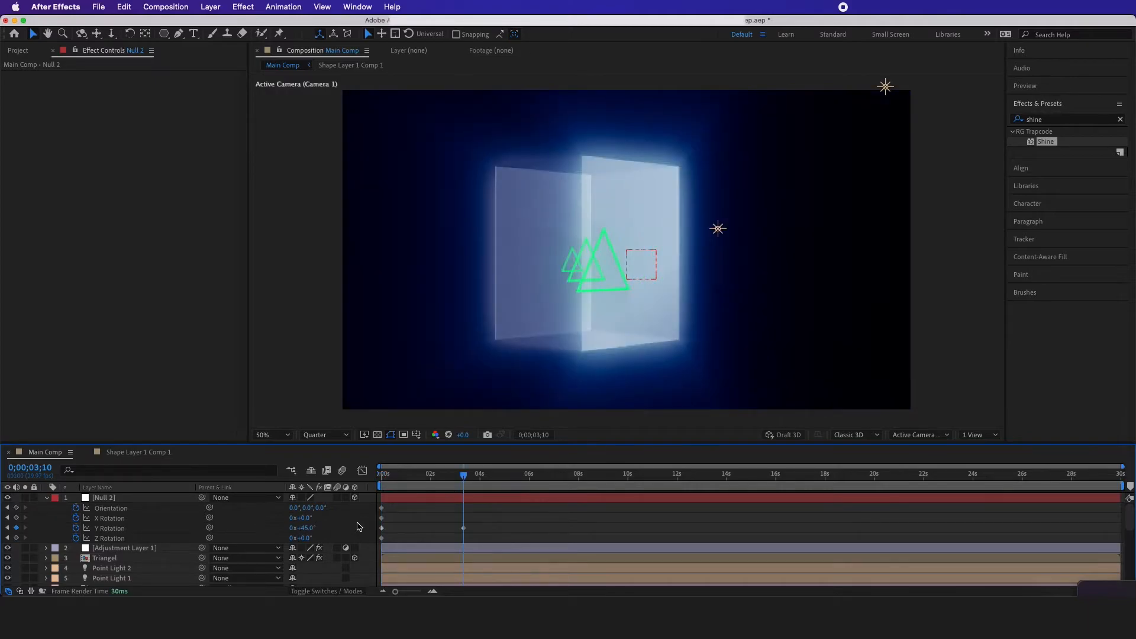
Copy Null 2's first Y Rotation keyframe and paste it at 0;00;06;20
key("shift+Page_Down")
key("shift+Page_Down")
key("shift+Page_Down")
key("shift+Page_Down")
key("shift+Page_Down")
key("shift+Page_Down")
left_click_drag(398, 525, 369, 532)
key("super+c")
key("super+v")
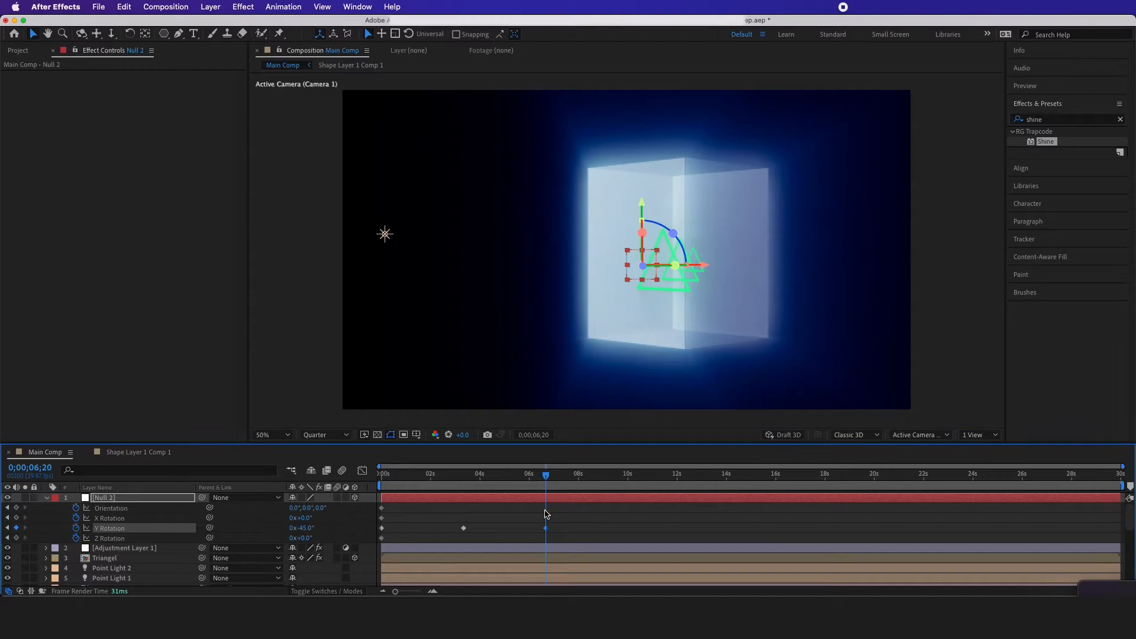
End the work area at 0;00;06;20 and preview the camera swing
key("n")
key("space")
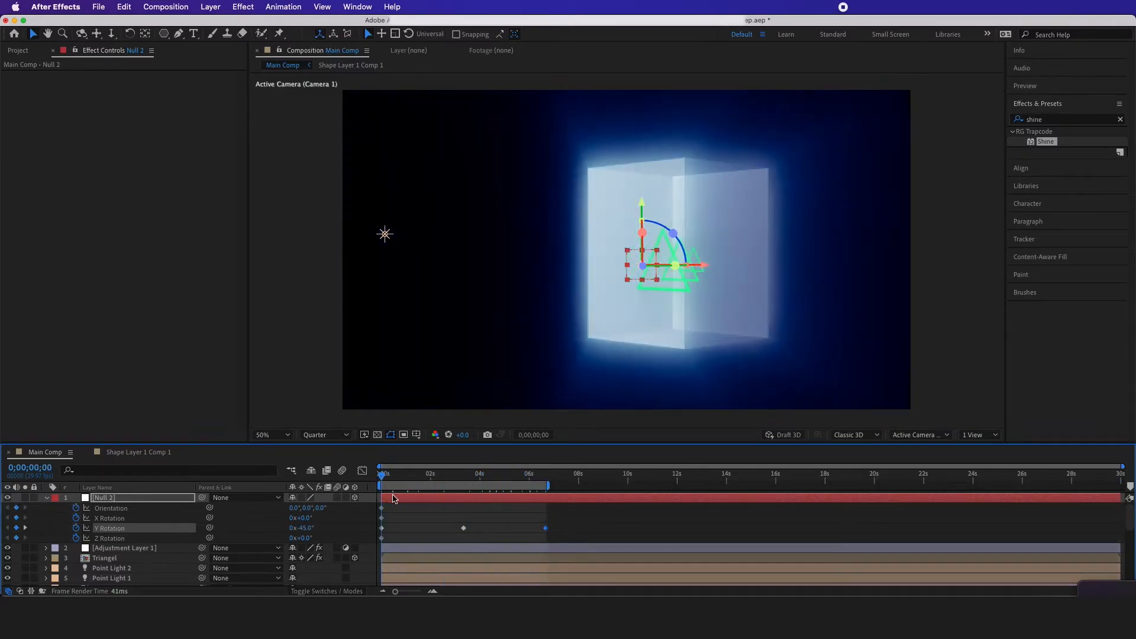
key("space")
Apply Easy Ease to all three Y Rotation keyframes of Null 2
left_click_drag(582, 525, 381, 532)
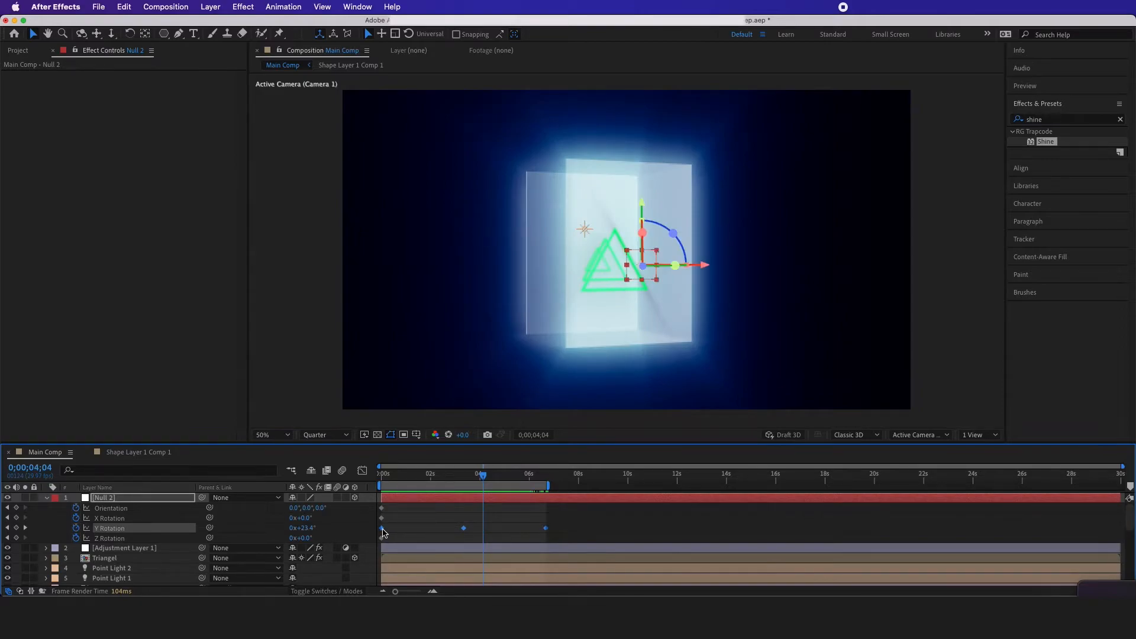
right_click(384, 532)
mouse_move(448, 586)
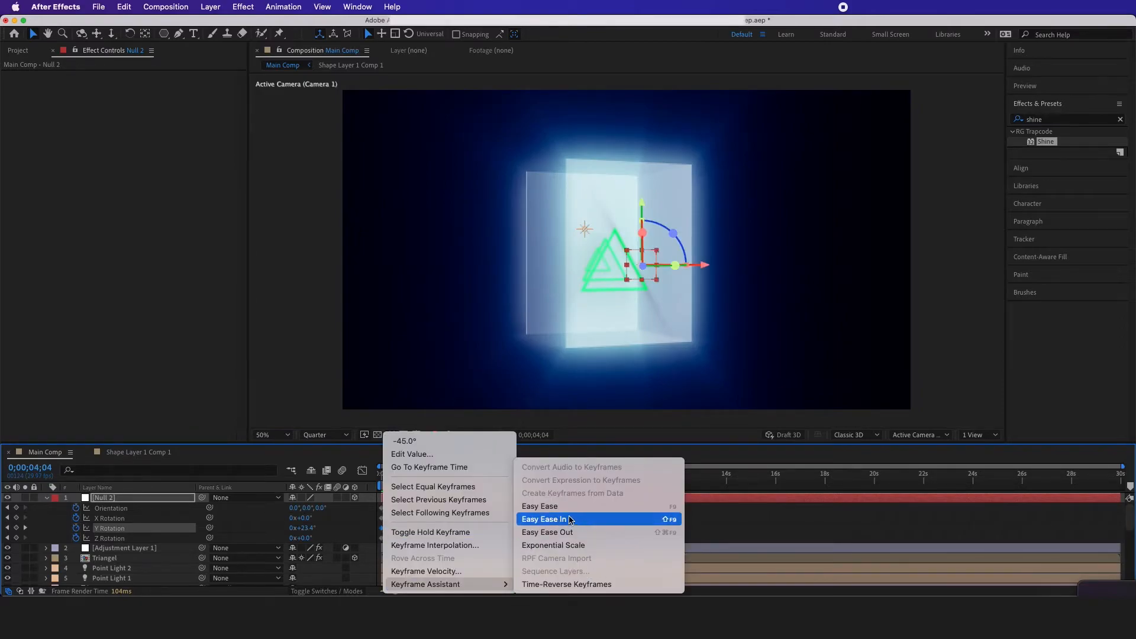
left_click(540, 507)
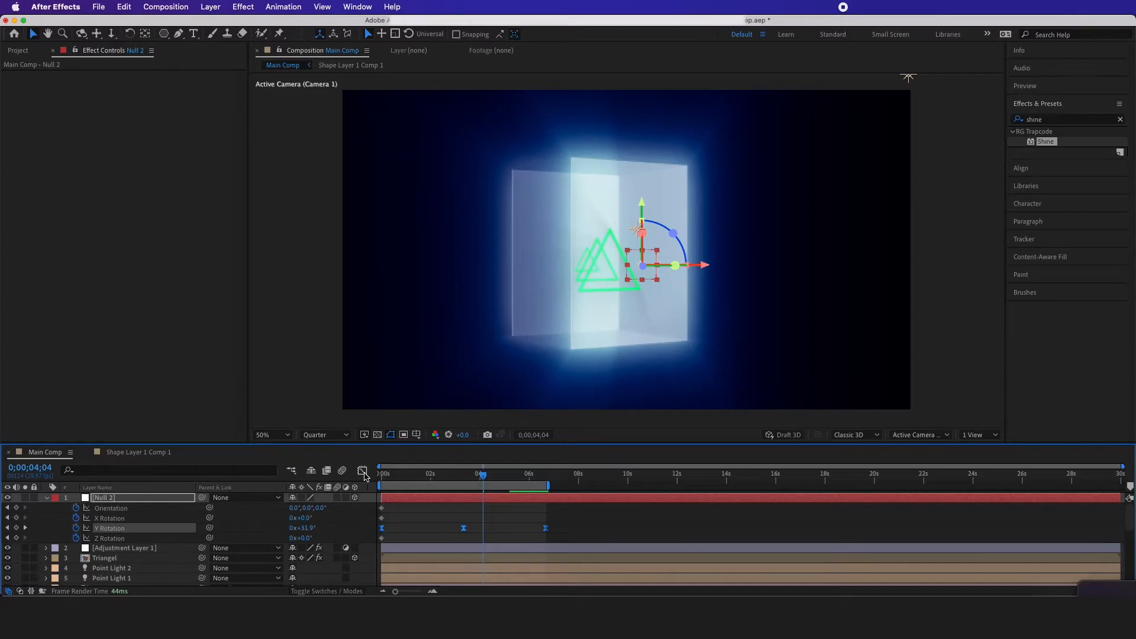
Lengthen the easing of all three Y Rotation keyframes in the speed graph, then reselect them in the normal keyframe view
left_click(362, 471)
right_click(487, 522)
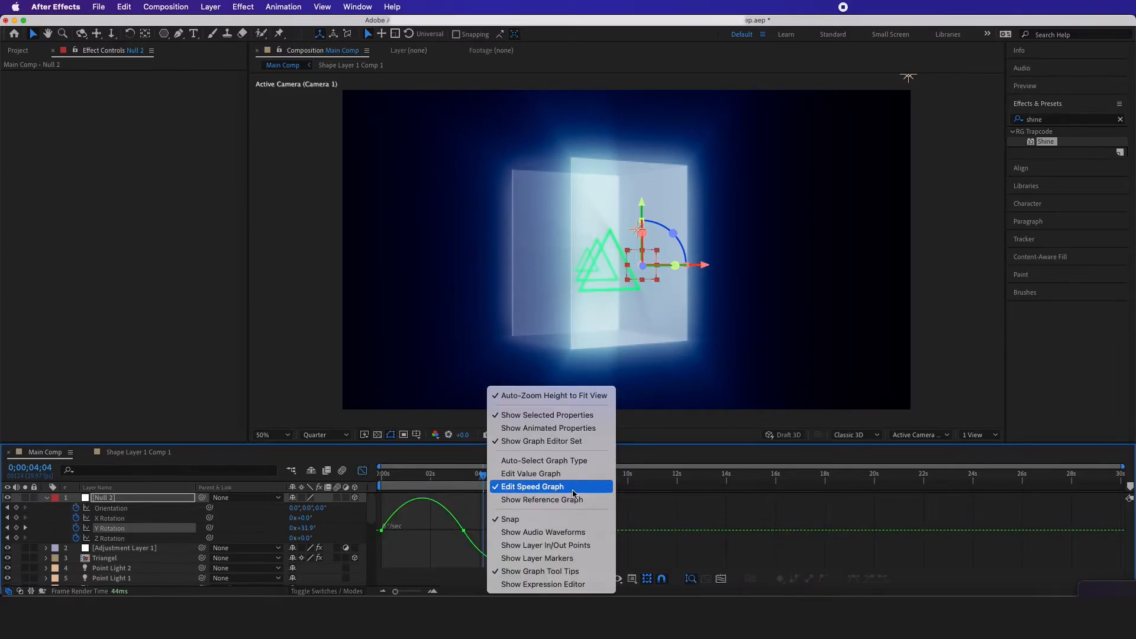
left_click(471, 514)
left_click_drag(565, 522, 414, 530)
left_click(514, 519)
left_click_drag(576, 507, 380, 541)
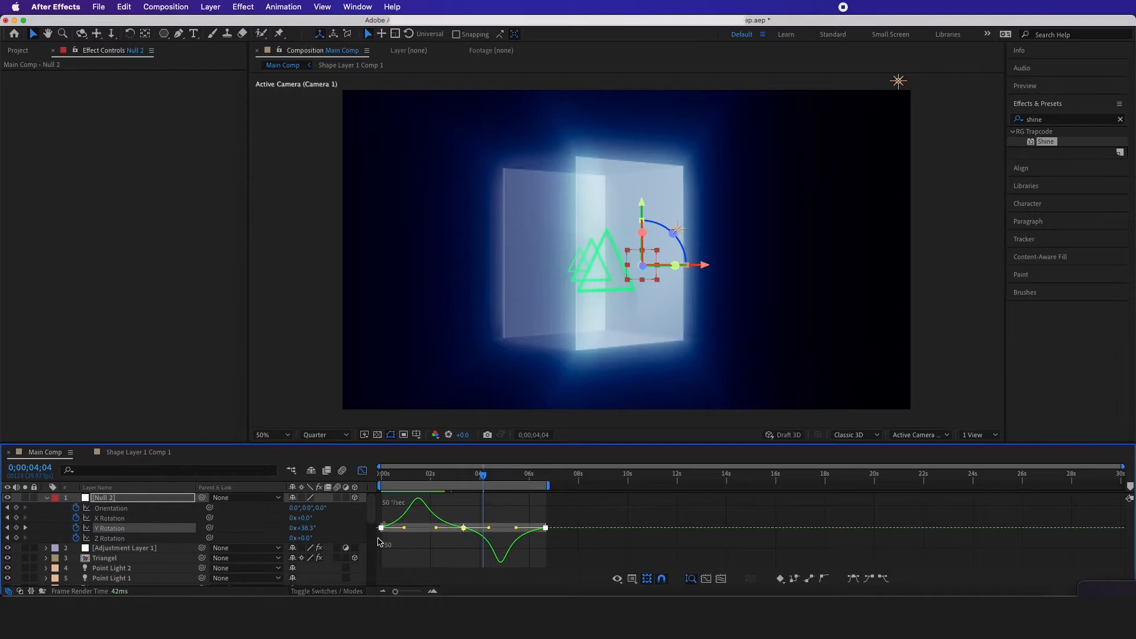
left_click(497, 516)
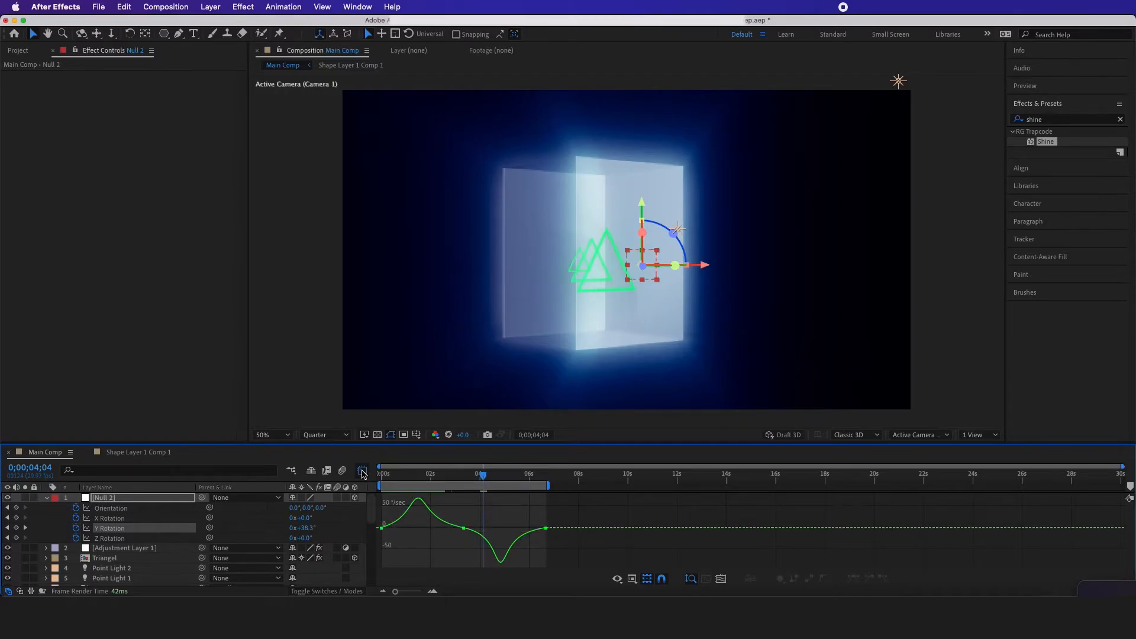
left_click(362, 471)
left_click_drag(568, 529, 374, 542)
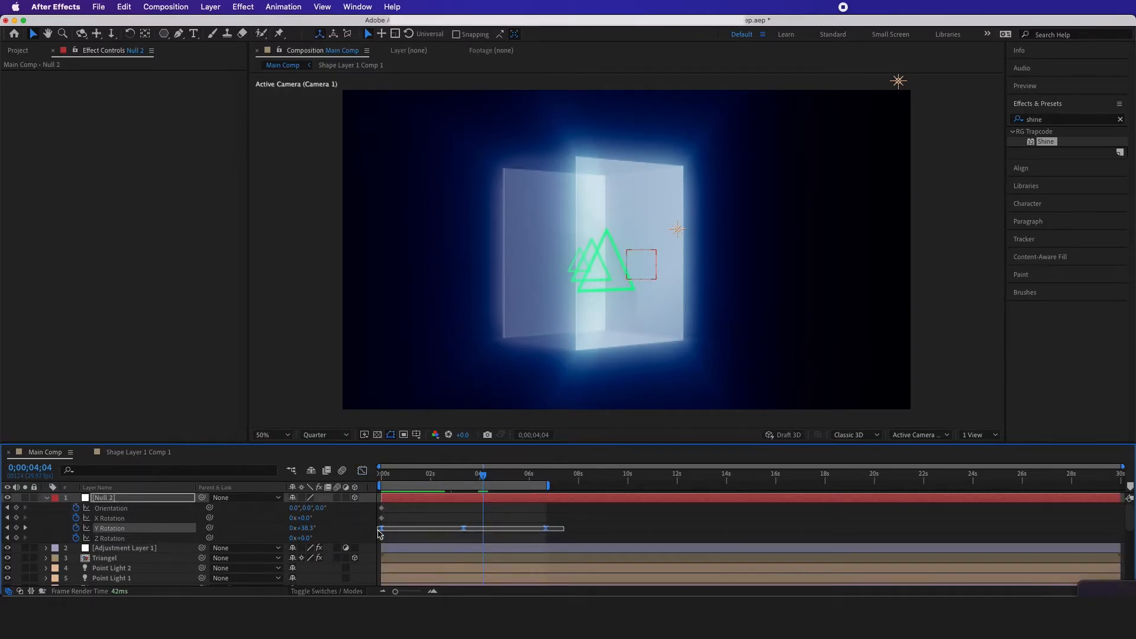
Compress Null 2's Y Rotation keyframes proportionally to span about 0;00;04;00, end the work area there and preview the swing
mouse_move(548, 532)
left_mouse_down()
mouse_move(488, 532)
mouse_move(553, 535)
left_mouse_up()
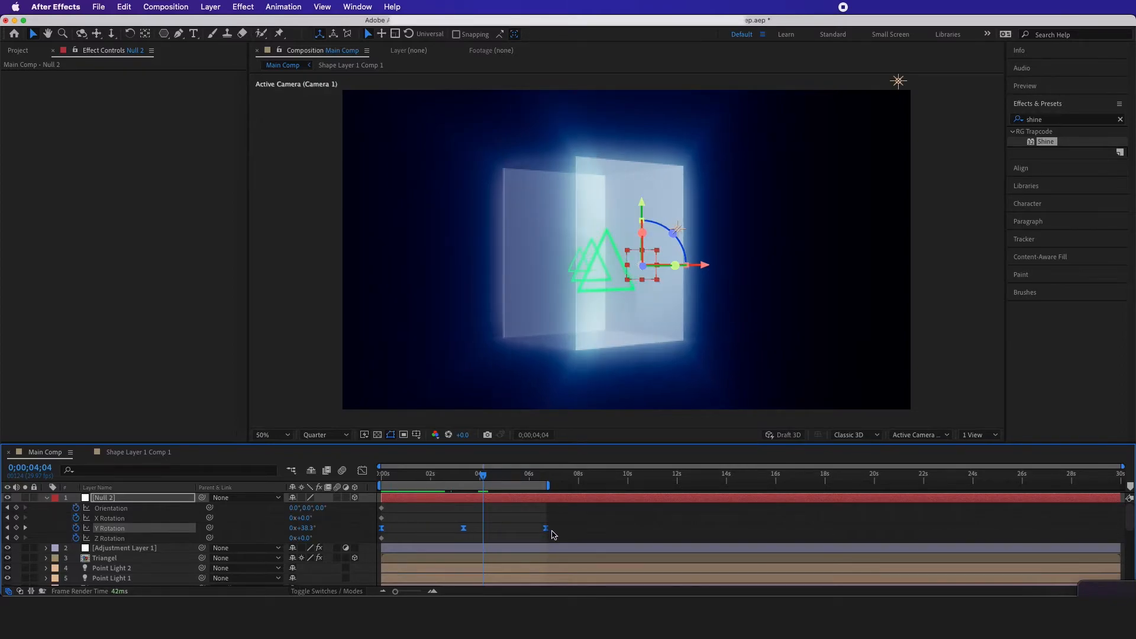
left_click_drag(544, 533, 481, 532)
key("n")
key("space")
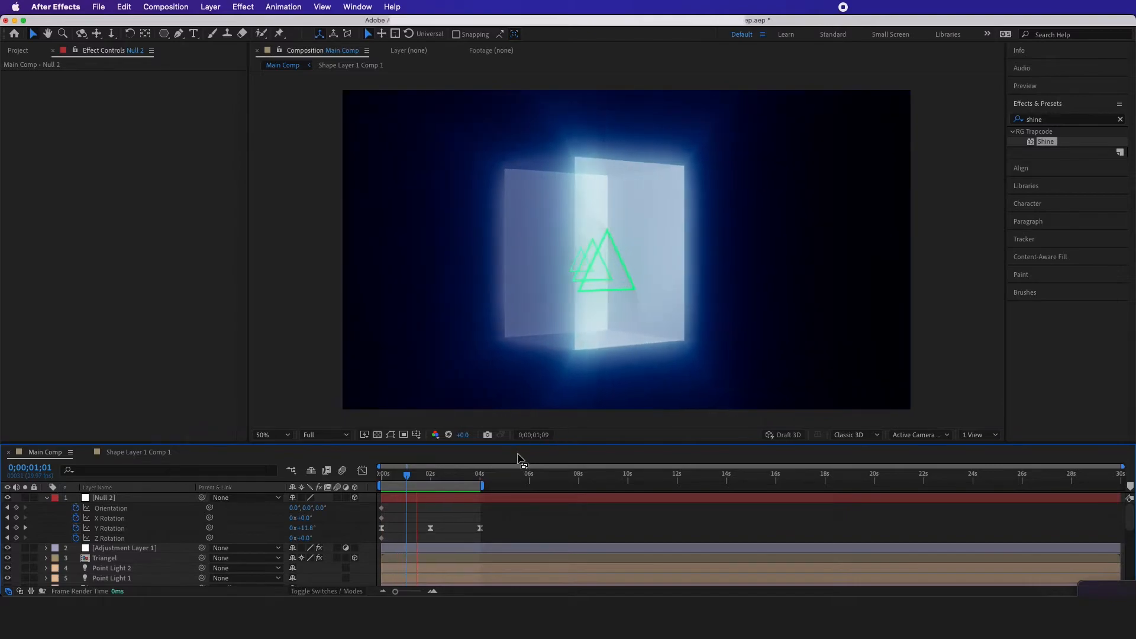
key("space")
At 0;00;01;09, move Point Light 2 farther outward beyond the upper-right corner of the frame
left_click(406, 475)
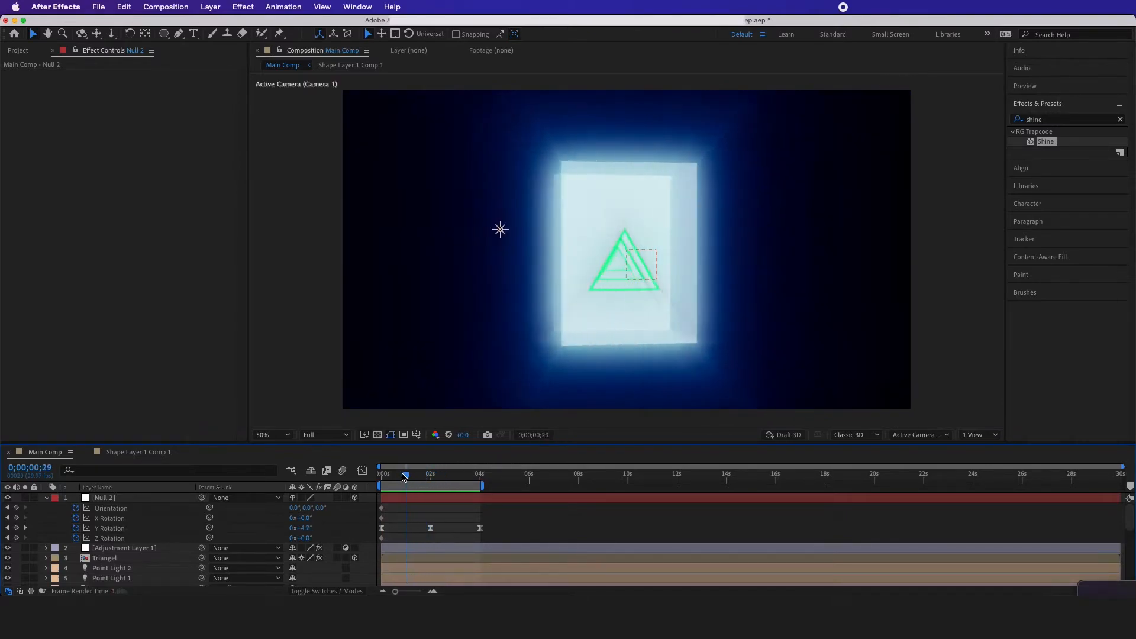
left_click_drag(406, 477, 414, 478)
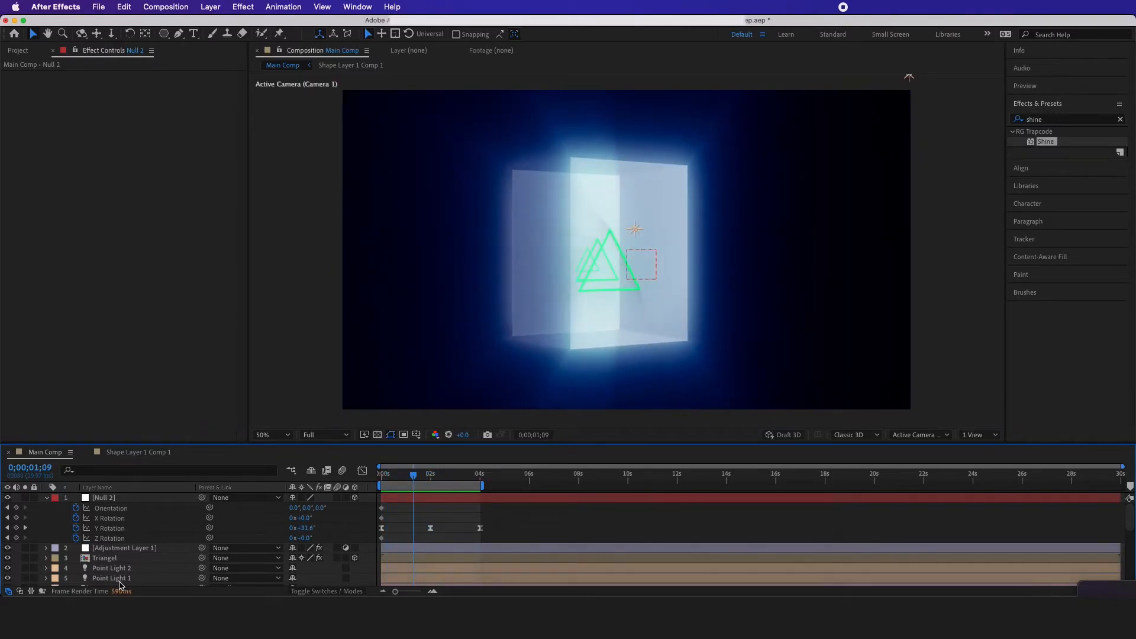
scroll(121, 584, "down", 1)
left_click(109, 550)
scroll(726, 180, "down", 2)
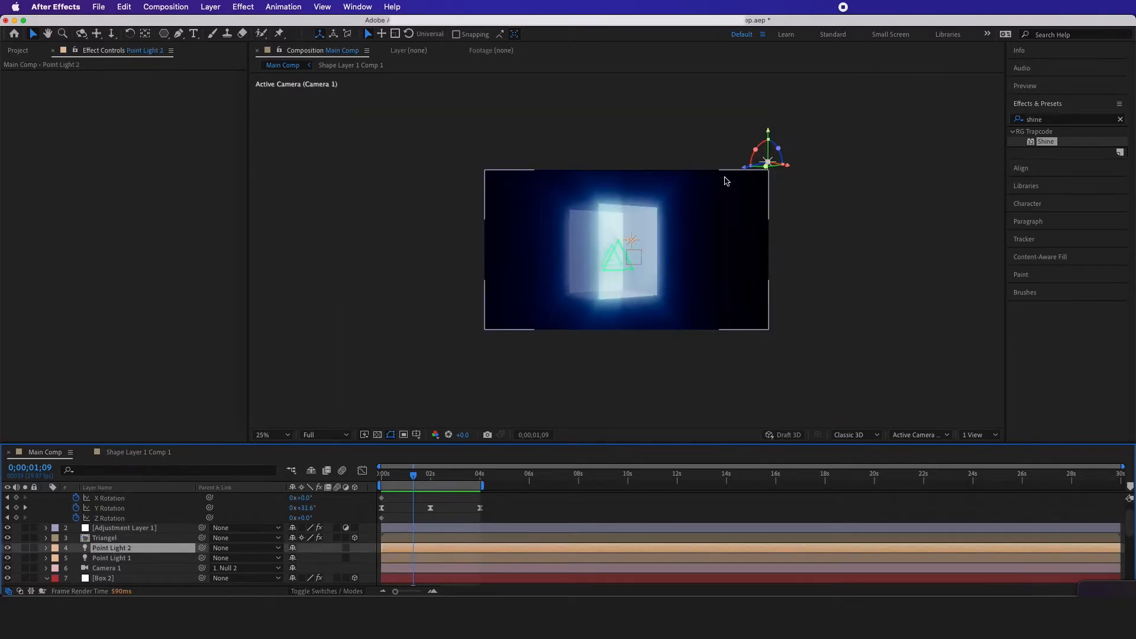
left_click_drag(754, 168, 809, 156)
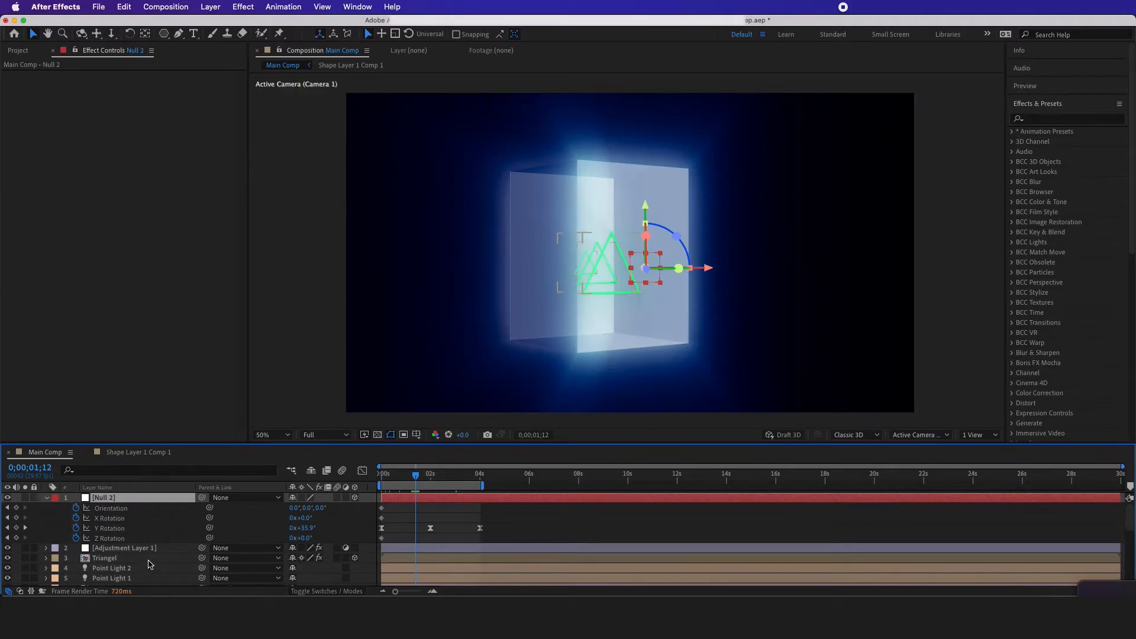
Duplicate the Glow effect on the Triangel layer into a stack of three, the last with radius 1000 and intensity 16
left_click(125, 559)
left_click(41, 75)
key("super+d")
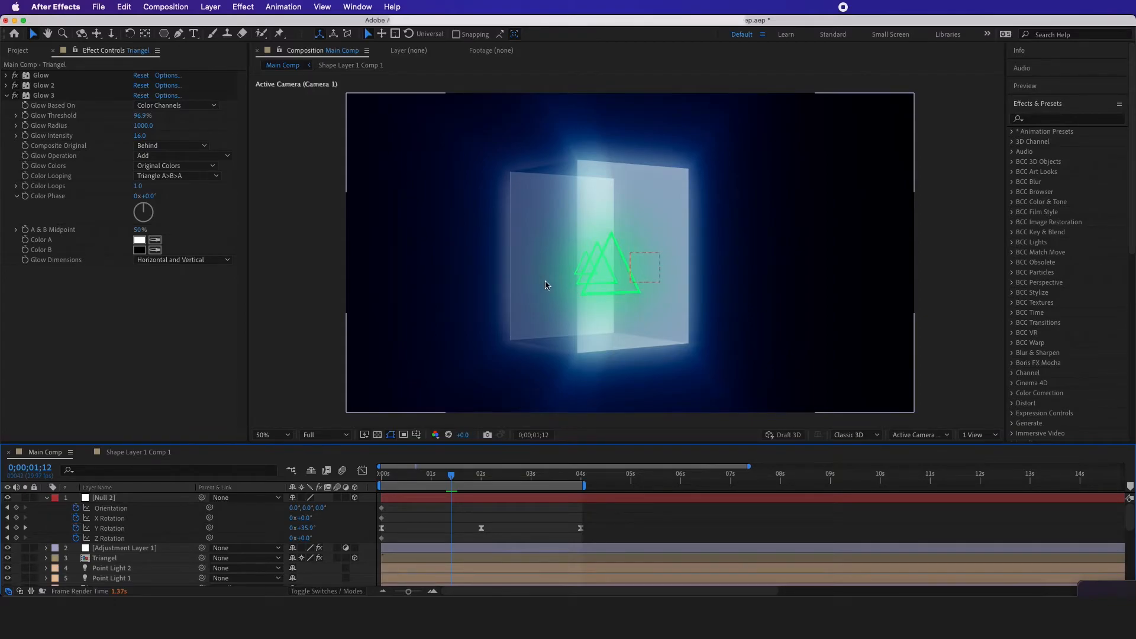
Open the Triangel precomp at 0;00;00;00 and set starting Position keyframes on all three shape layers
left_click_drag(441, 478, 372, 477)
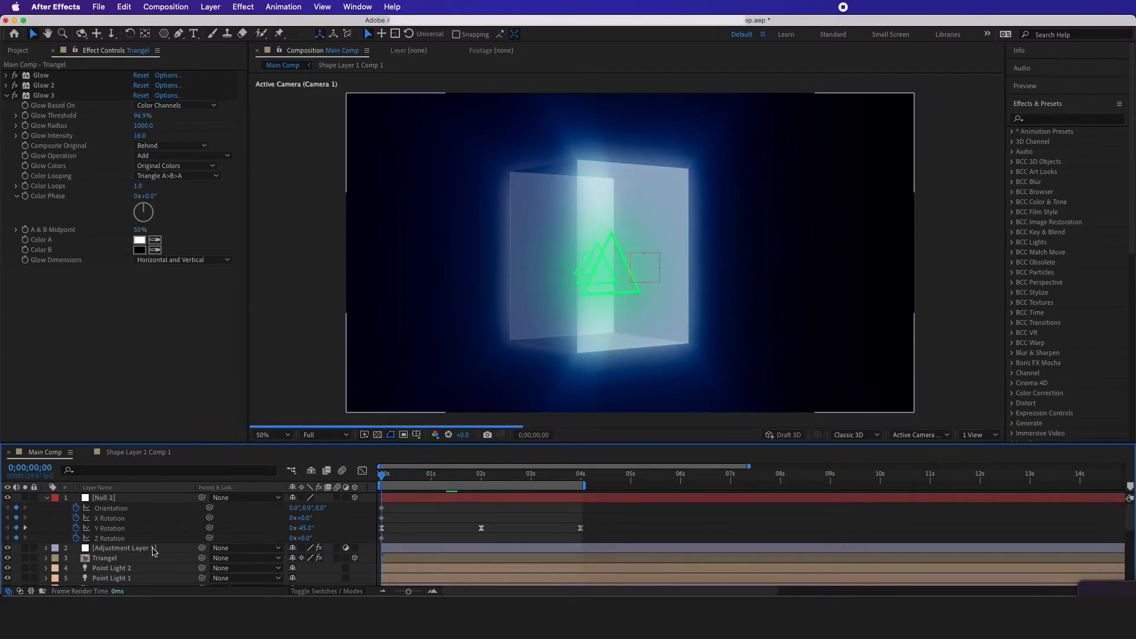
double_click(131, 558)
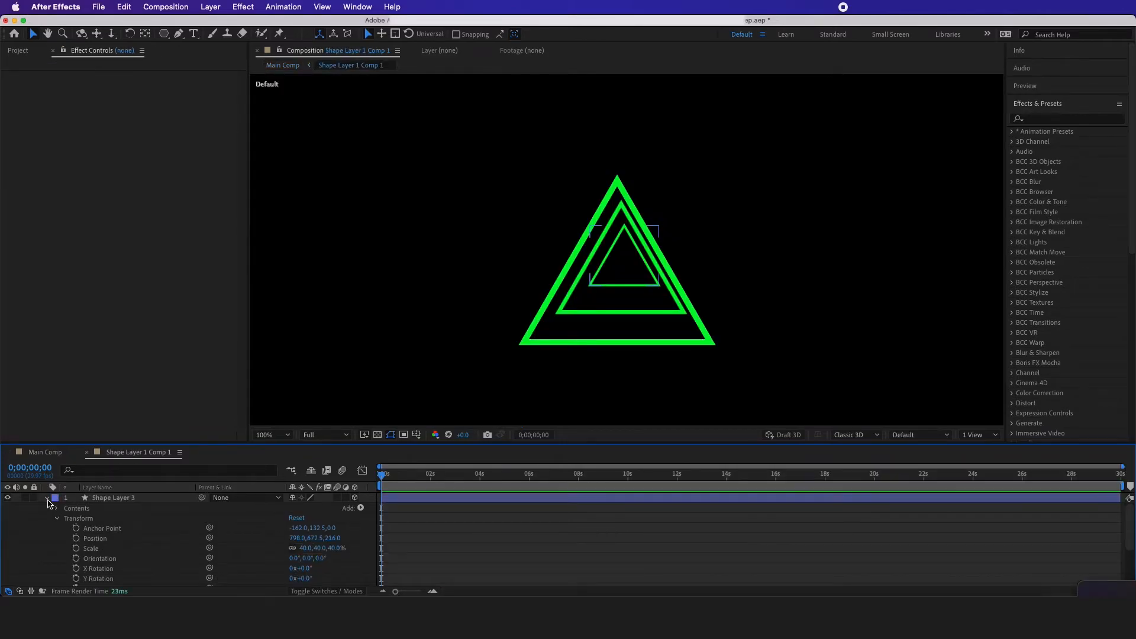
left_click(47, 502)
left_click(98, 498)
left_click(96, 528, "shift")
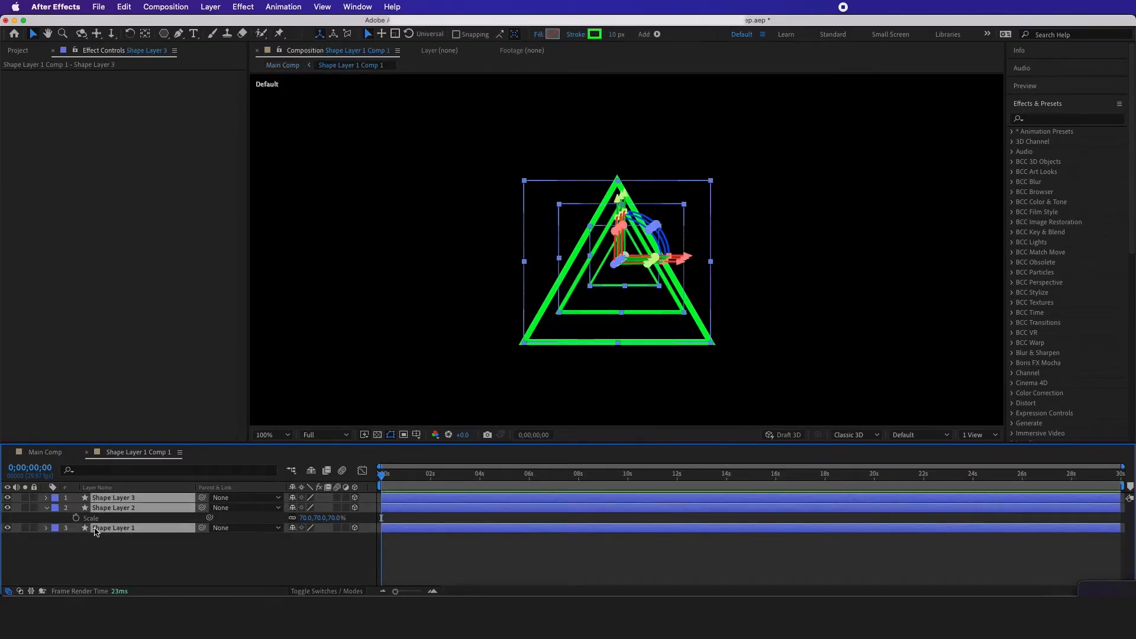
key("p")
left_click(75, 508)
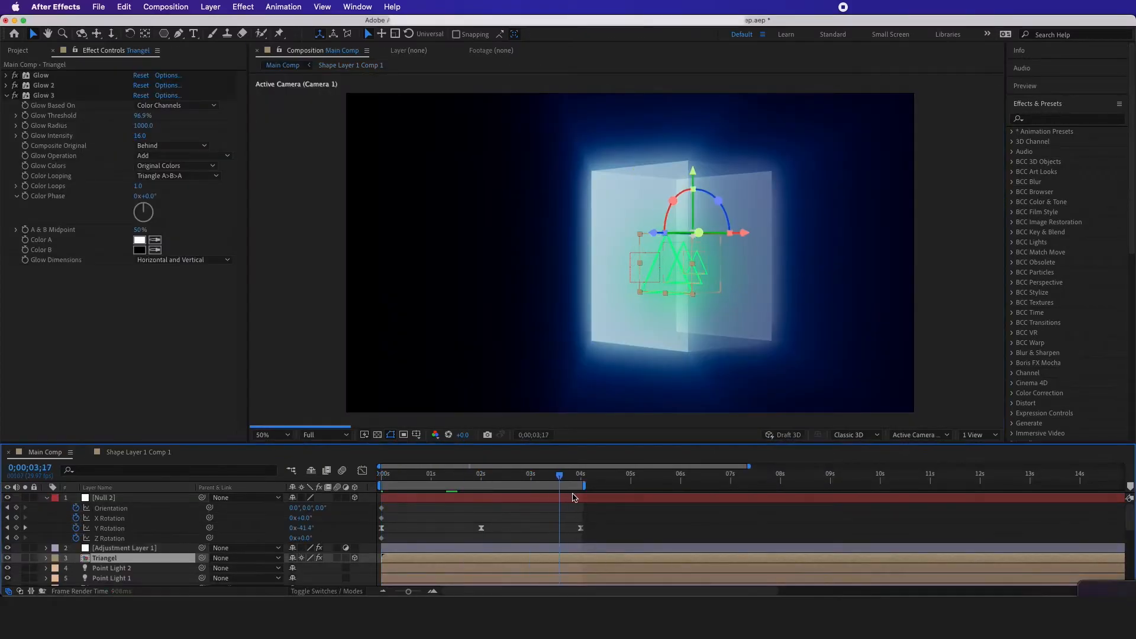
Add matching Position keyframes for all three triangle layers at 0;00;04;00
mouse_move(573, 498)
left_mouse_down()
mouse_move(583, 498)
mouse_move(581, 482)
left_mouse_up()
key("equal")
key("equal")
key("equal")
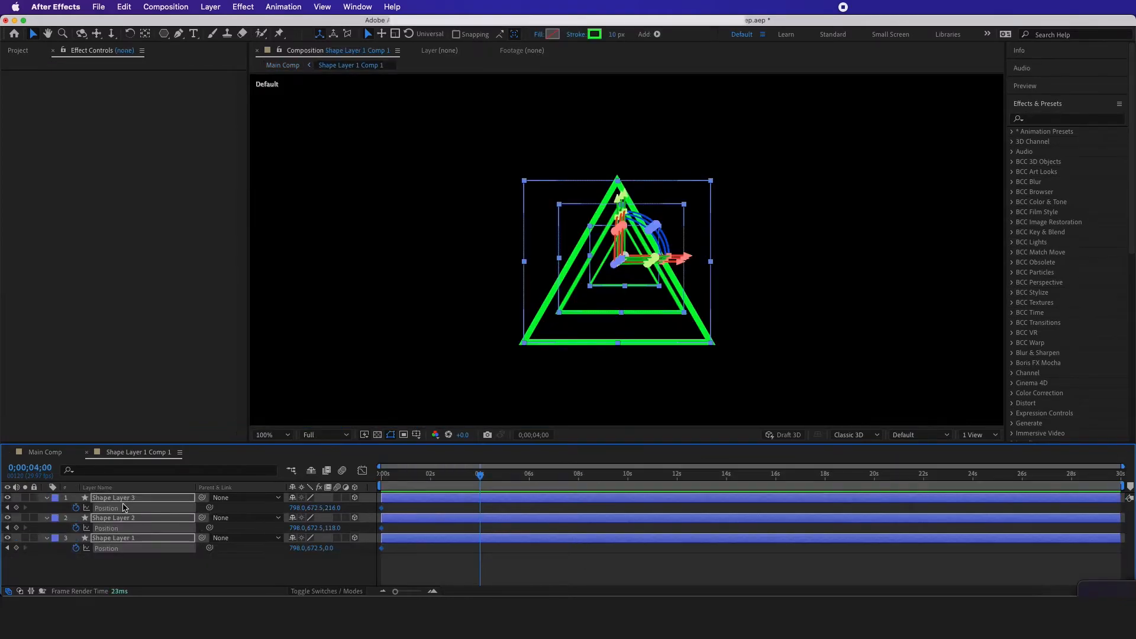
left_click(16, 548)
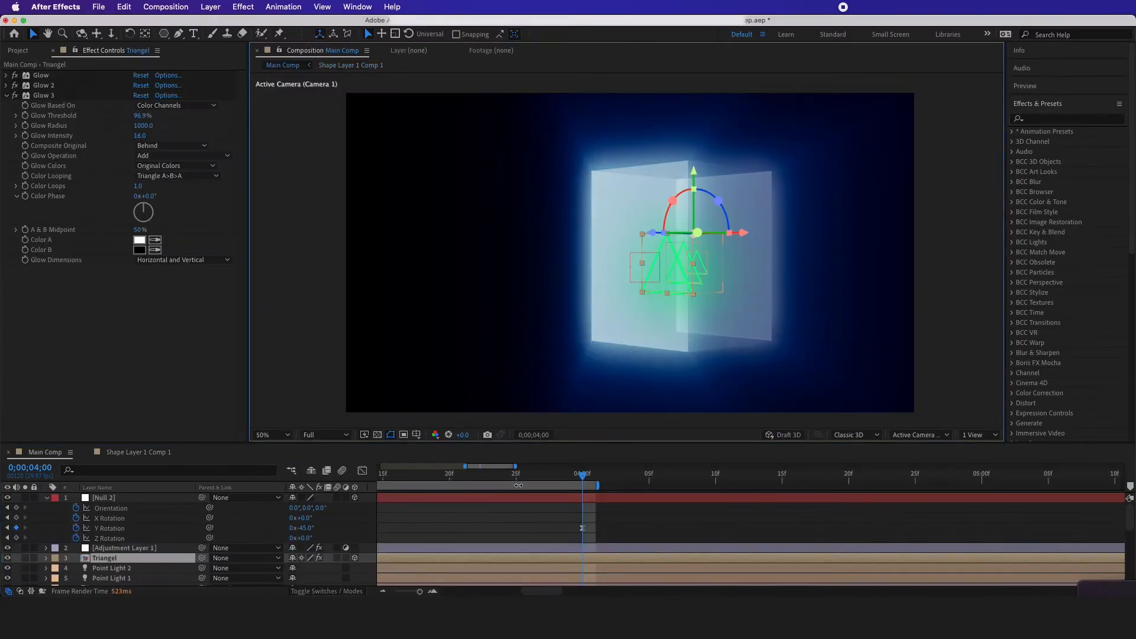
Set the time to 0;00;02;00 in Main Comp, reopen the triangle precomp and show it in 4 Views
left_click(471, 477)
scroll(471, 477, "up", 5)
left_click(492, 478)
double_click(494, 559)
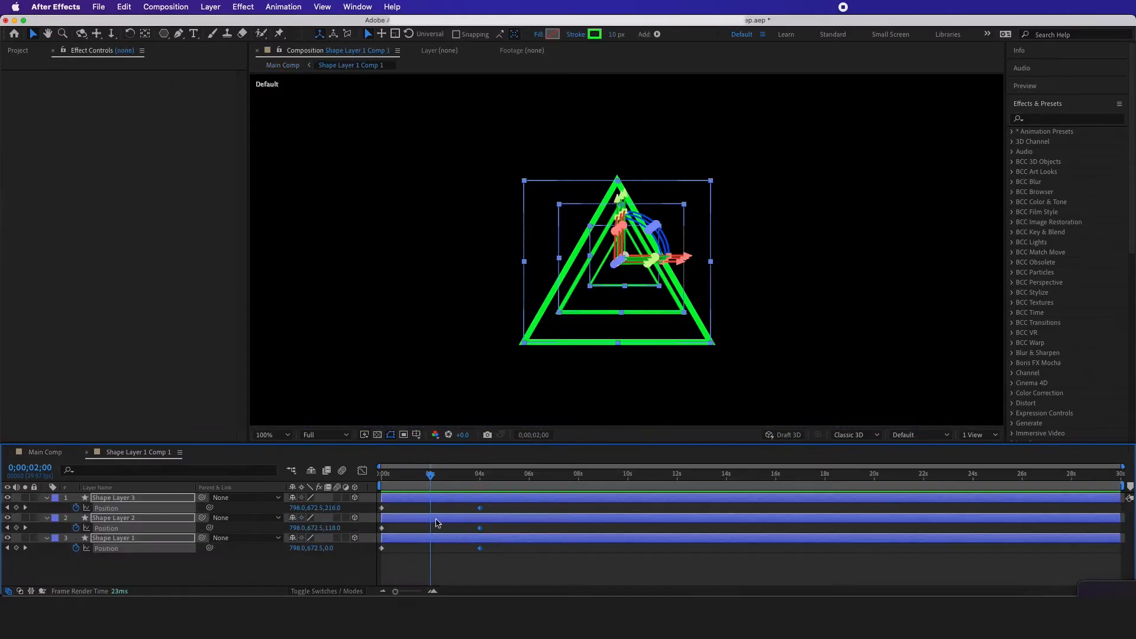
left_click(199, 562)
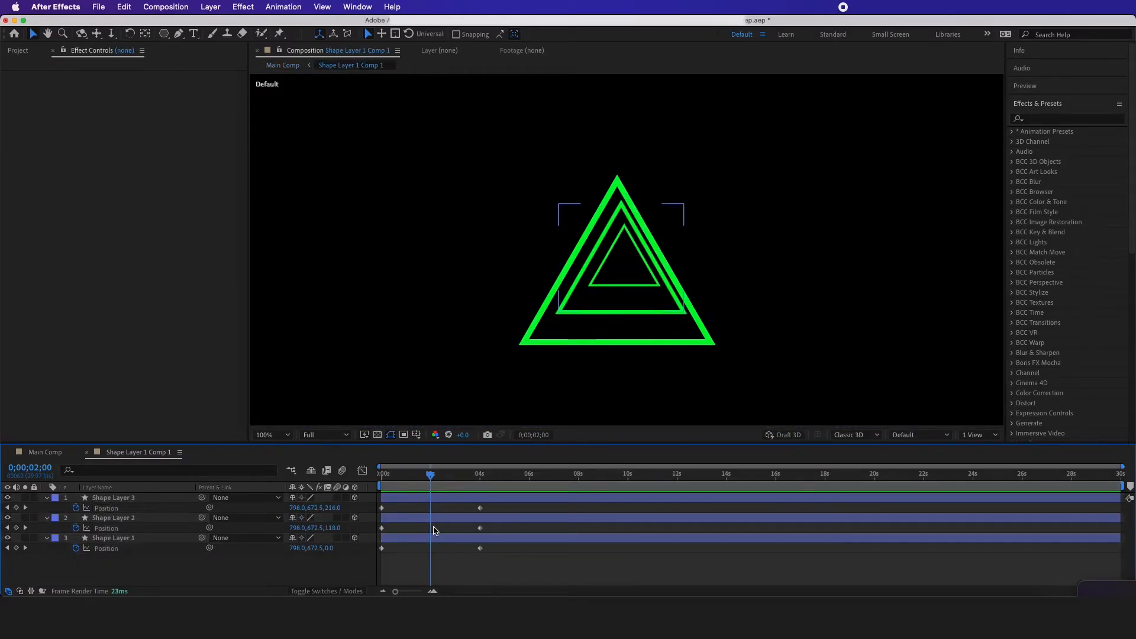
left_click(960, 435)
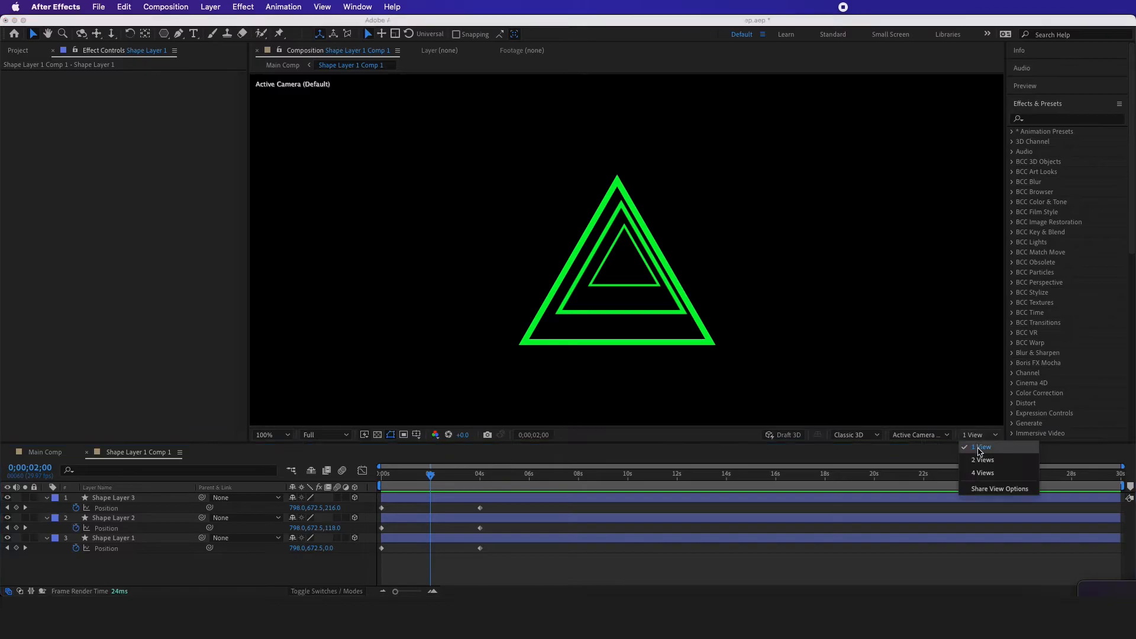
left_click(977, 480)
left_click(449, 341)
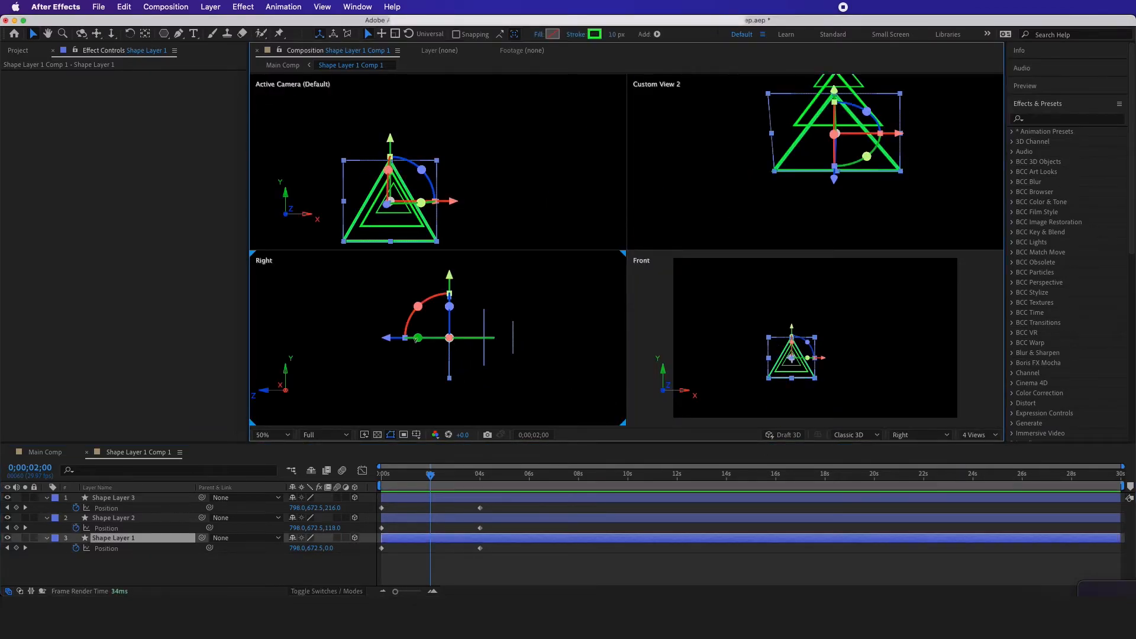
Shift the triangles along Z in the Right view at 0;00;02;00, sending the largest triangle behind the smaller ones
left_click_drag(391, 342, 477, 348)
left_click(513, 354)
left_click(485, 361)
left_click(523, 368)
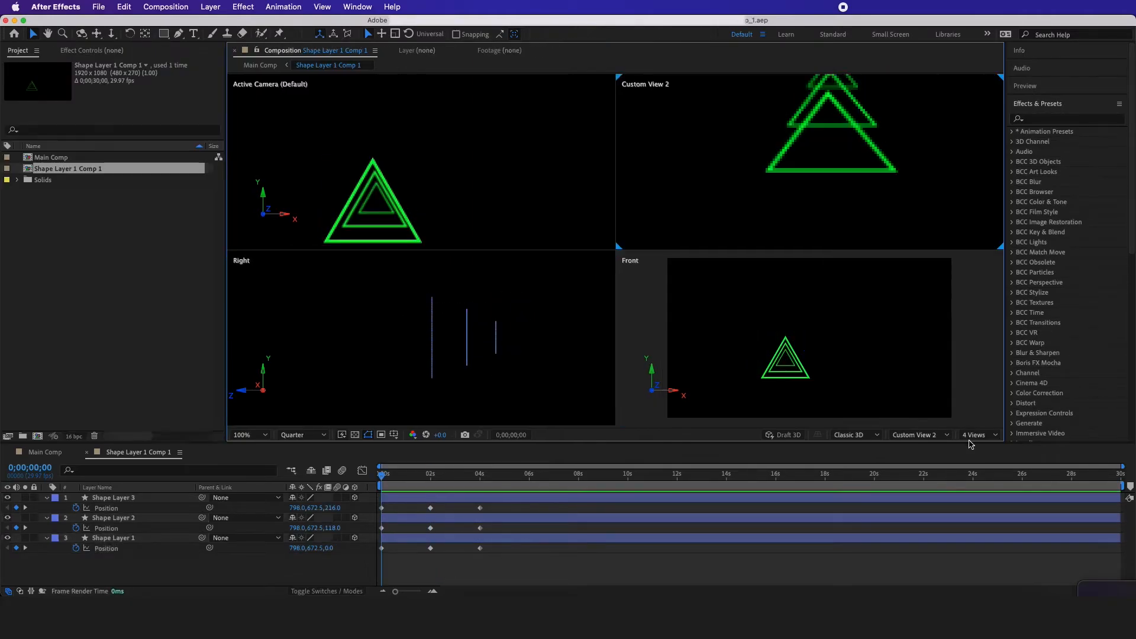
Return to 1 View and apply Easy Ease to all Position keyframes of the three shape layers
left_click(979, 435)
left_click(982, 447)
left_click_drag(512, 504, 382, 554)
right_click(382, 554)
mouse_move(450, 584)
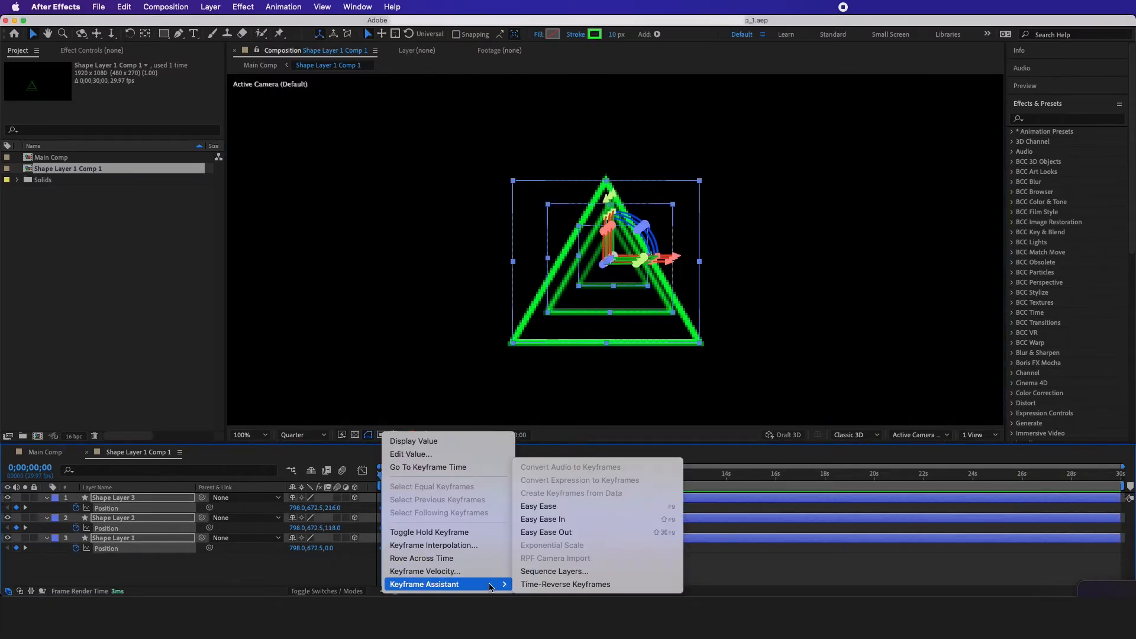
left_click(547, 519)
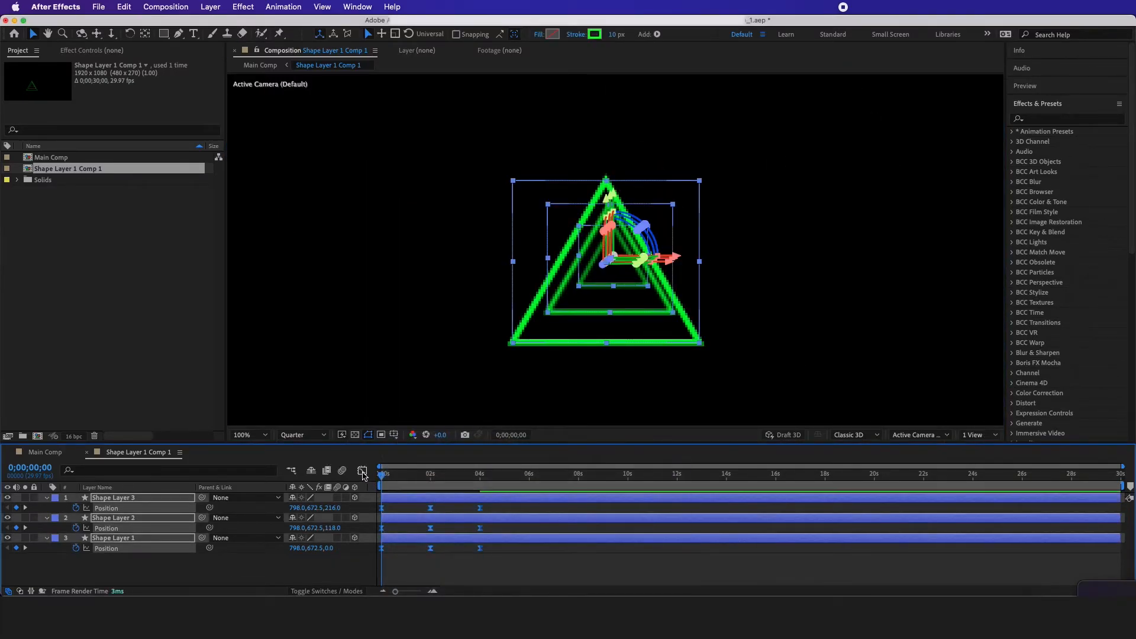
Lengthen the easing of all triangle Position keyframes in the speed graph, then return to the normal keyframe view
left_click(362, 471)
left_click_drag(516, 536, 373, 573)
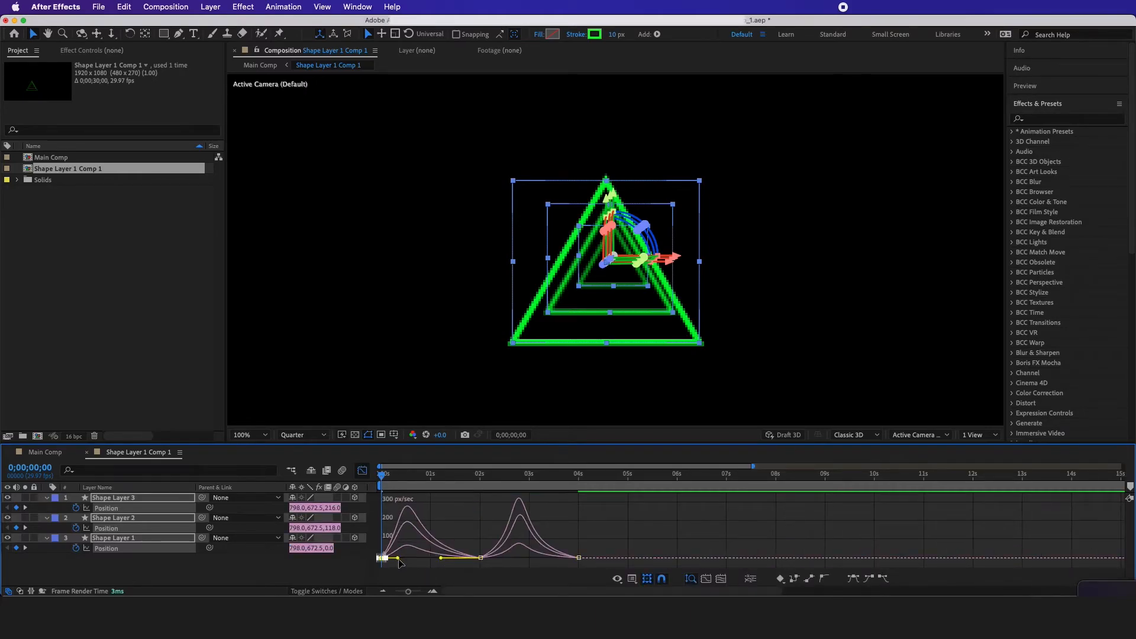
left_click_drag(398, 559, 407, 560)
left_click(362, 471)
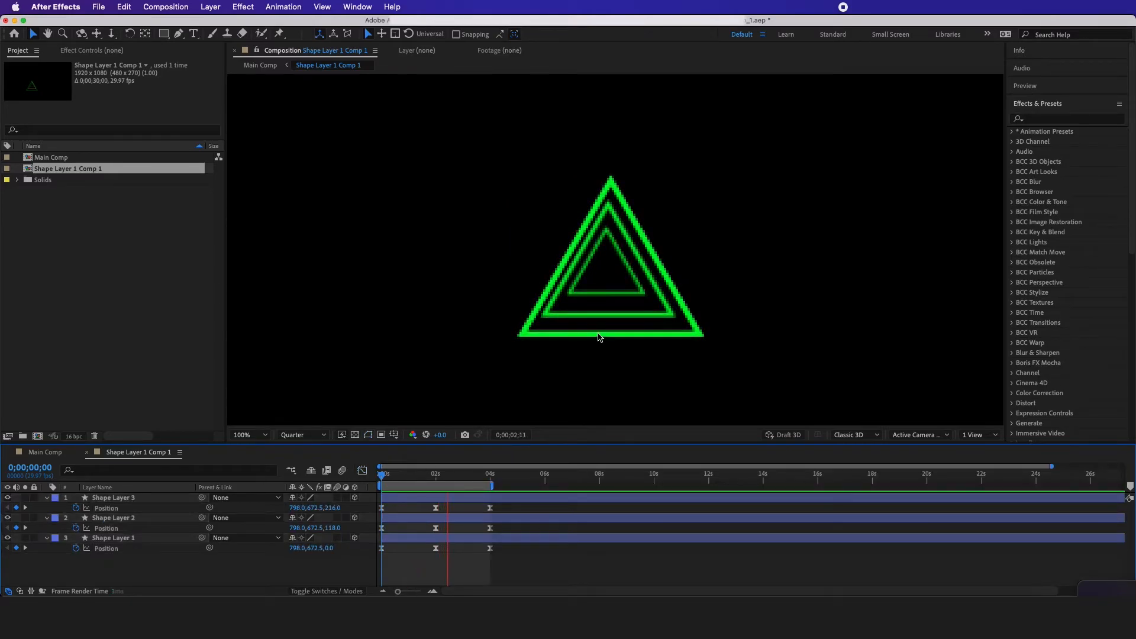
Preview the triangle motion in its precomp, then play the combined animation in Main Comp
key("space")
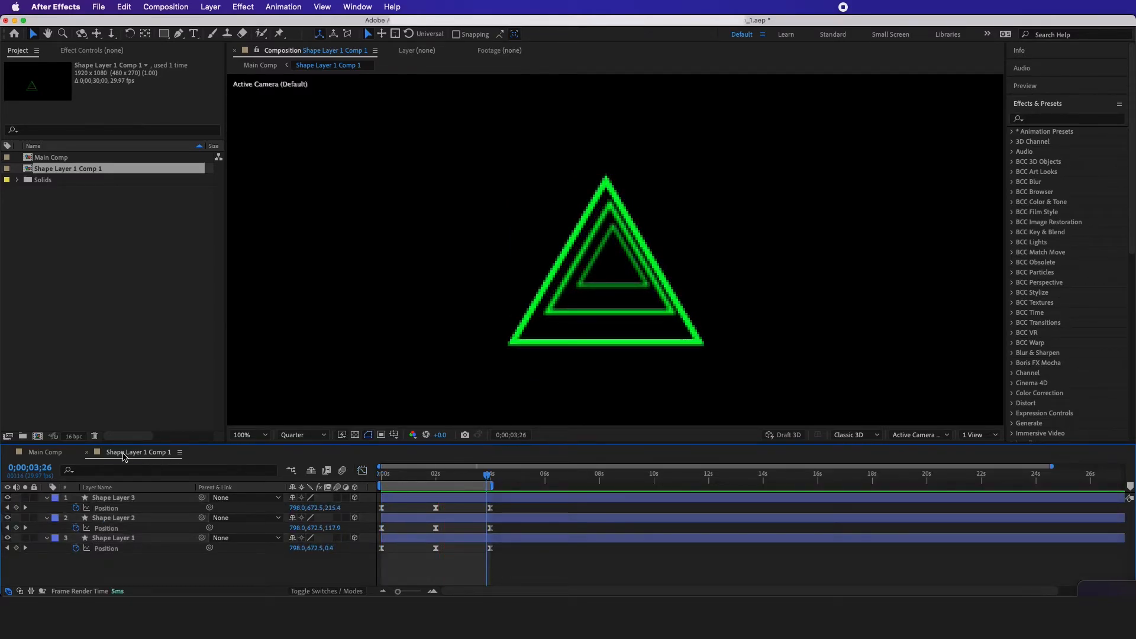
left_click(52, 453)
key("space")
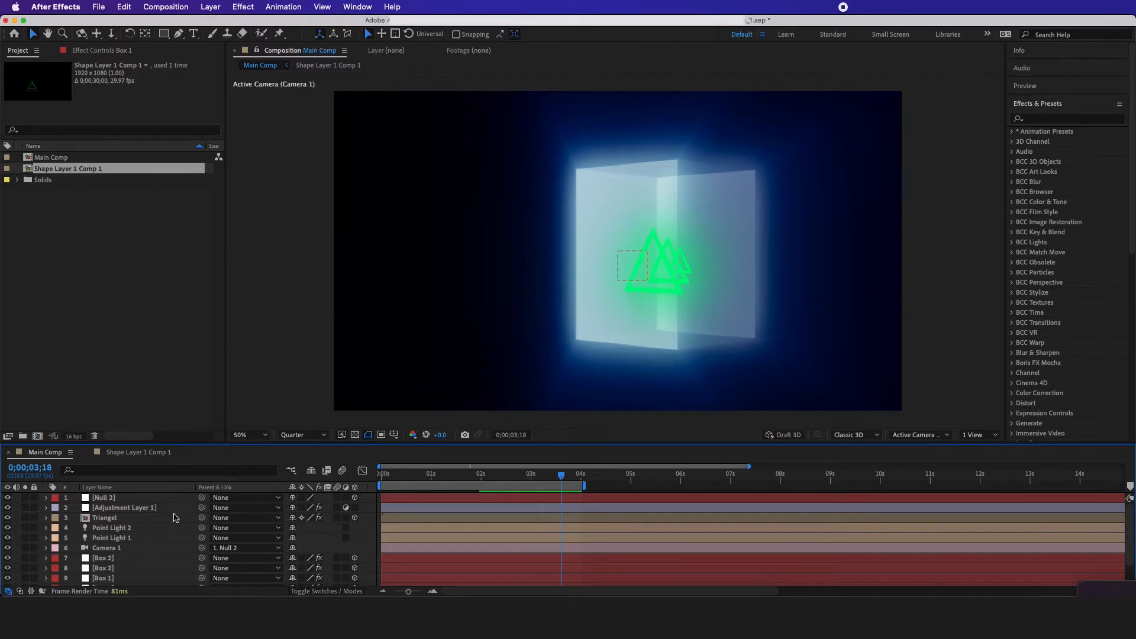
Pre-compose the Box 1 layer numbered 12 in Main Comp as Box 1 Comp 1
scroll(142, 544, "down", 3)
left_click(114, 583)
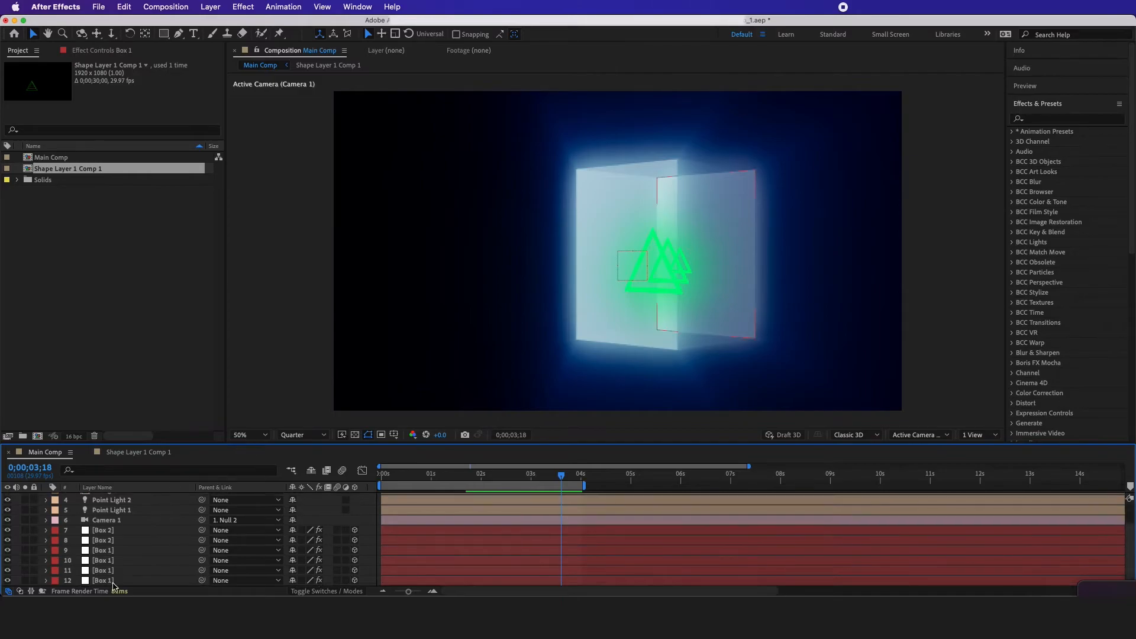
left_click(108, 582)
right_click(148, 582)
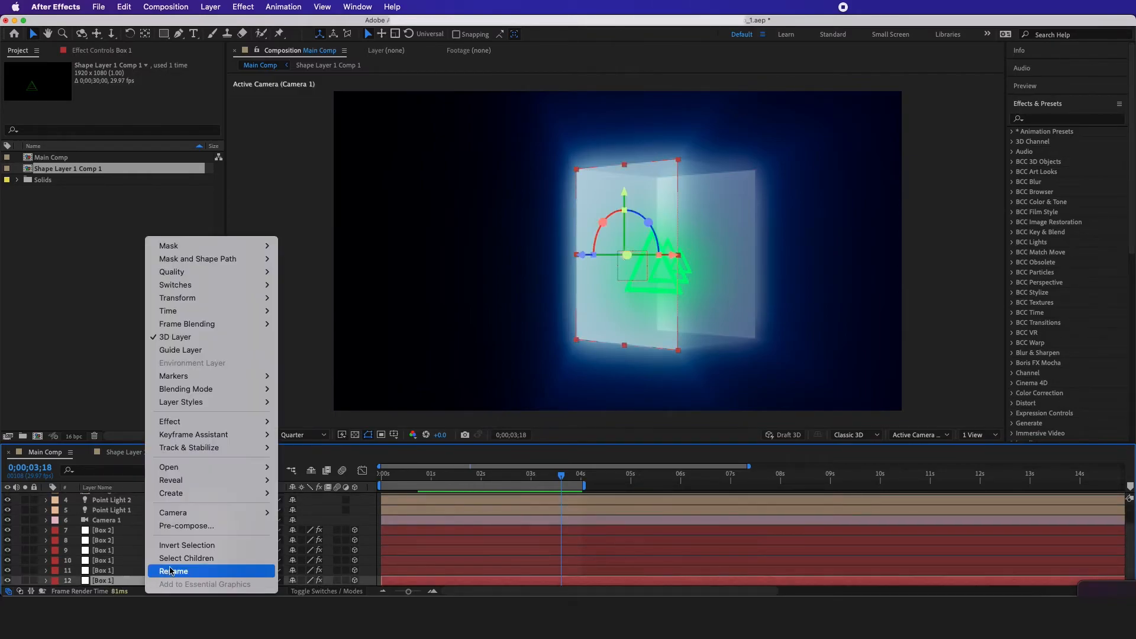
left_click(183, 528)
left_click(339, 503)
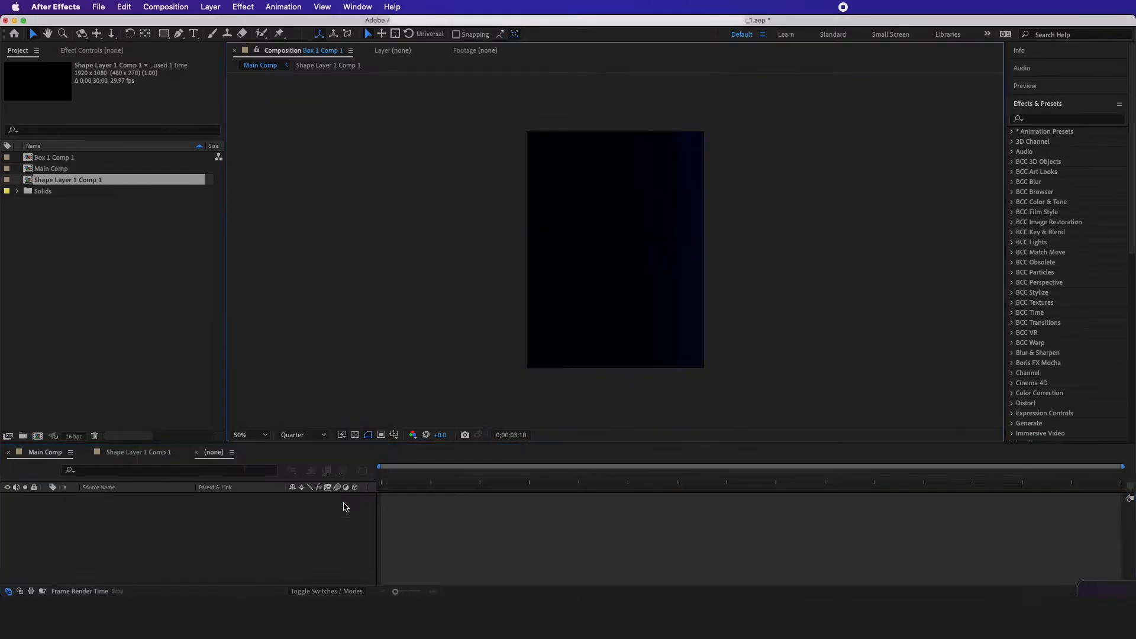
Draw a small circular mask in the top-left corner of the Box 1 solid and center the layer's anchor point on it
left_click(120, 498)
left_click_drag(169, 39, 205, 61)
scroll(607, 176, "down", 2)
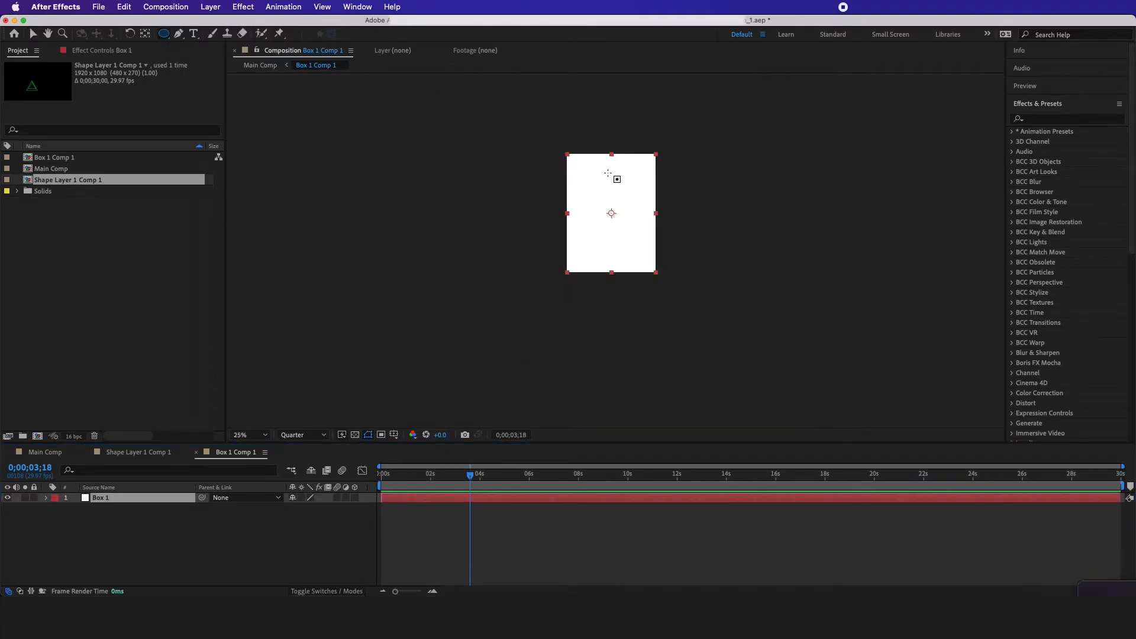
scroll(608, 175, "up", 4)
left_click(474, 164)
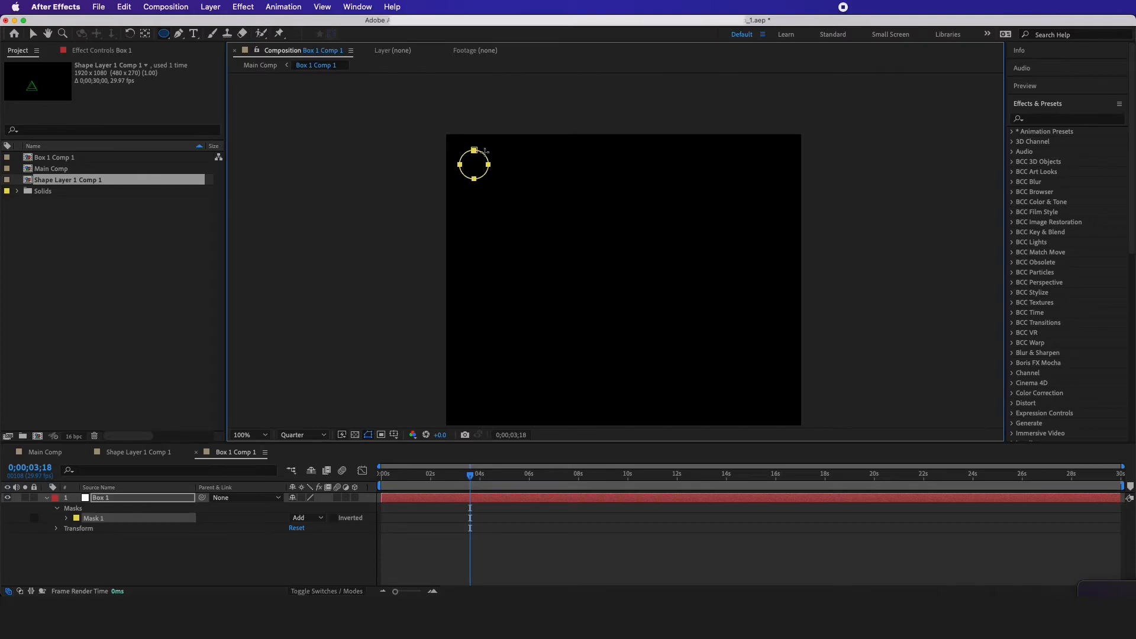
left_click(135, 499)
key("alt+super+Home")
Duplicate the masked dot layer and move the copy straight across to the panel's top-right corner
left_click(137, 543)
left_click(130, 499)
key("super+d")
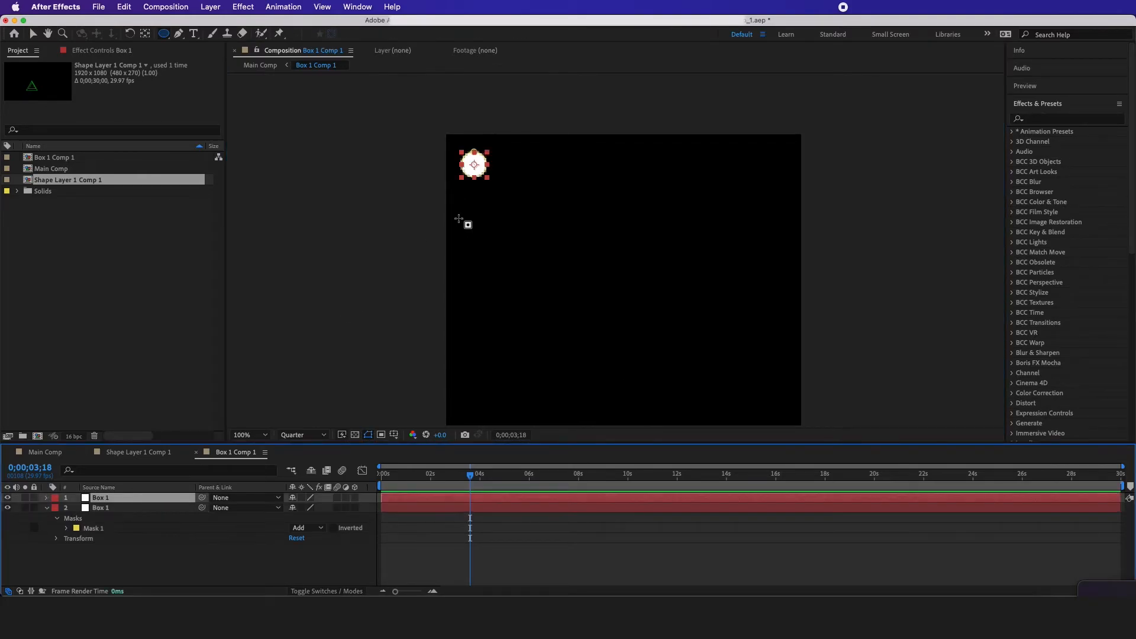
left_click_drag(479, 165, 772, 165)
key("Return")
Duplicate both dot layers and move the copies down to the panel's two bottom corners
left_click(115, 510, "shift")
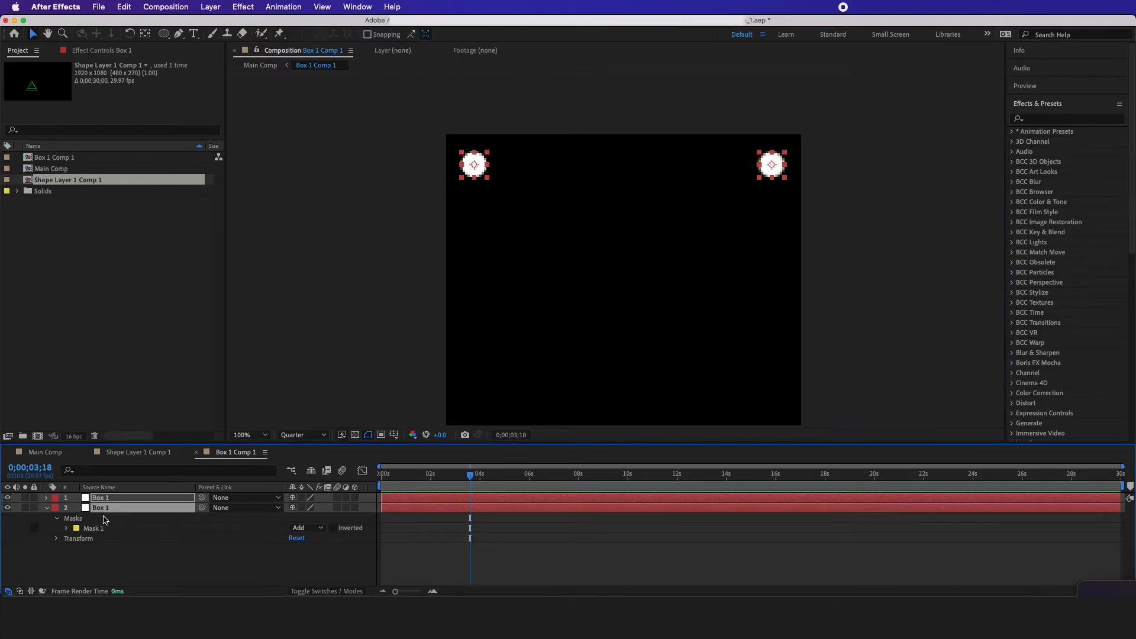
key("super+d")
scroll(535, 190, "down", 2)
left_click_drag(508, 182, 483, 391)
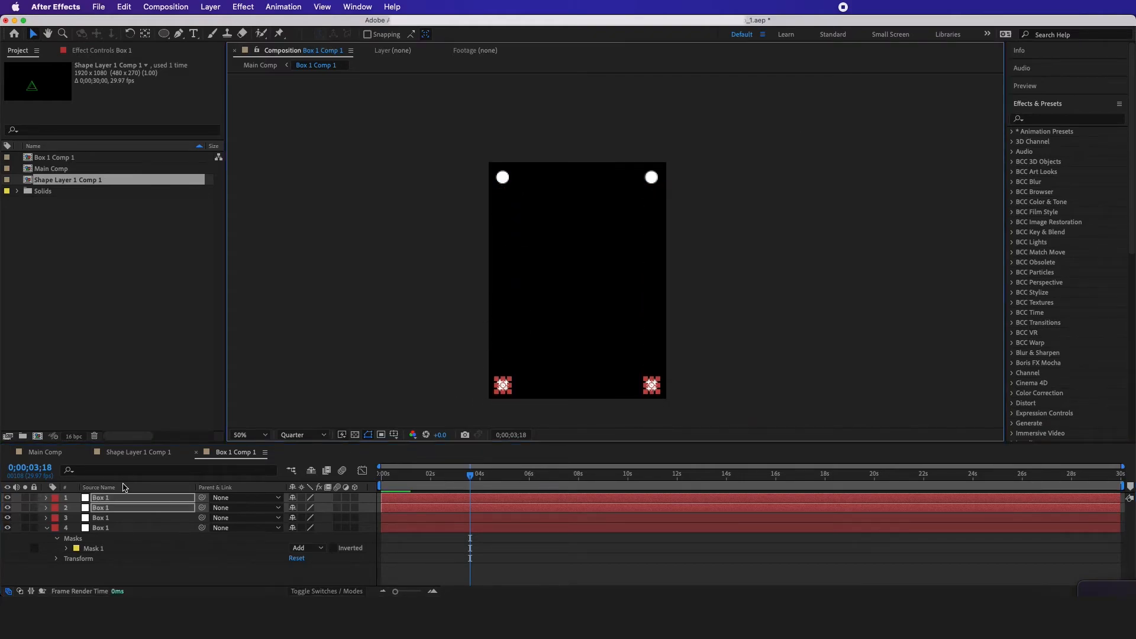
Set the opacity of all four corner dot layers to 50% and keep them all selected
key("super+a")
key("t")
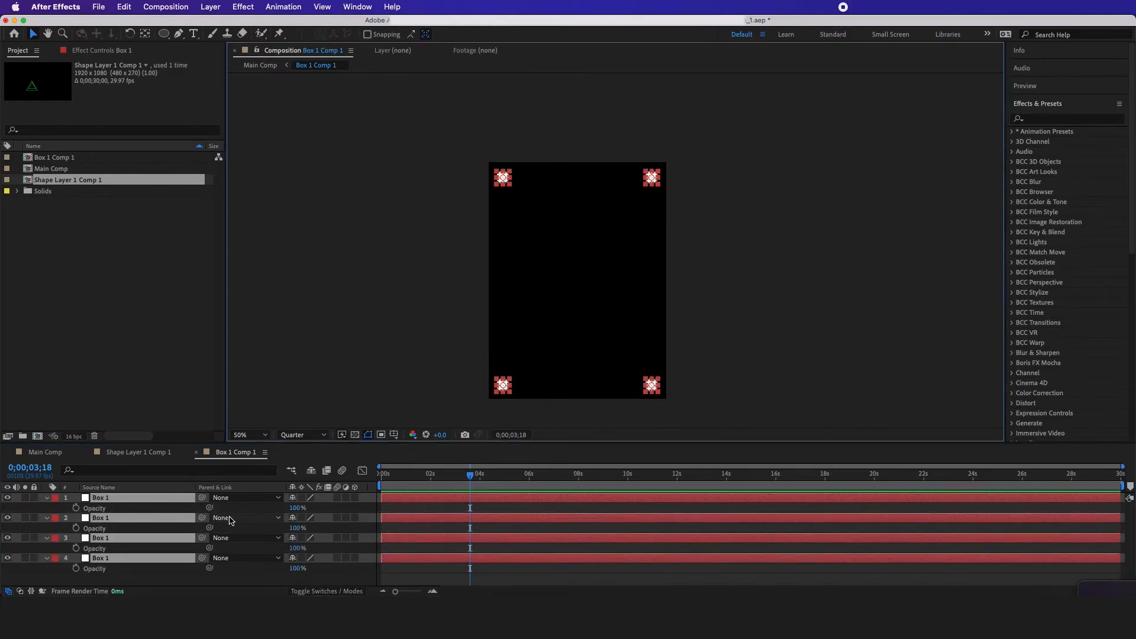
left_click(296, 509)
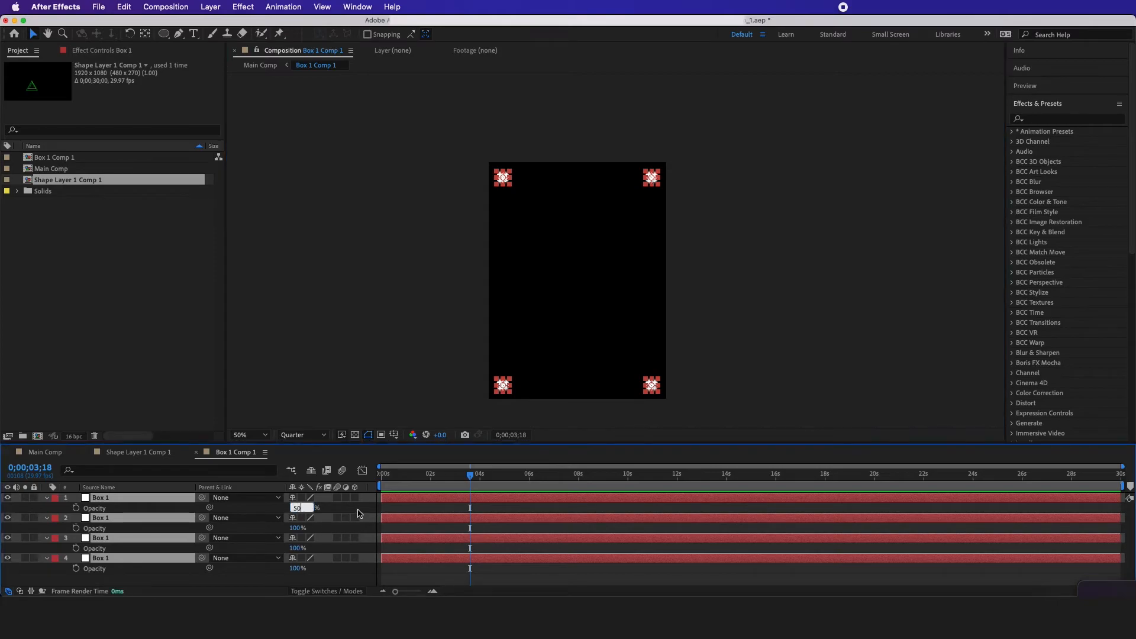
left_click(358, 514)
left_click(130, 501)
key("super+a")
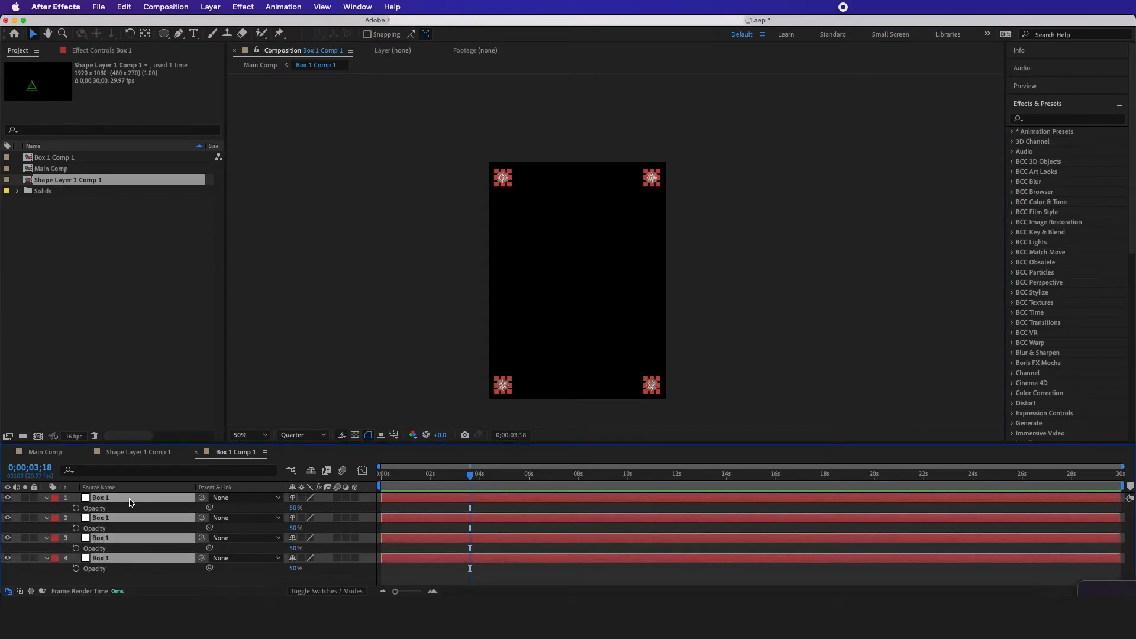
Scale all four corner dot layers in Box 1 Comp 1 down, trying 50% and settling on 70%
key("s")
type("50")
left_click(368, 515)
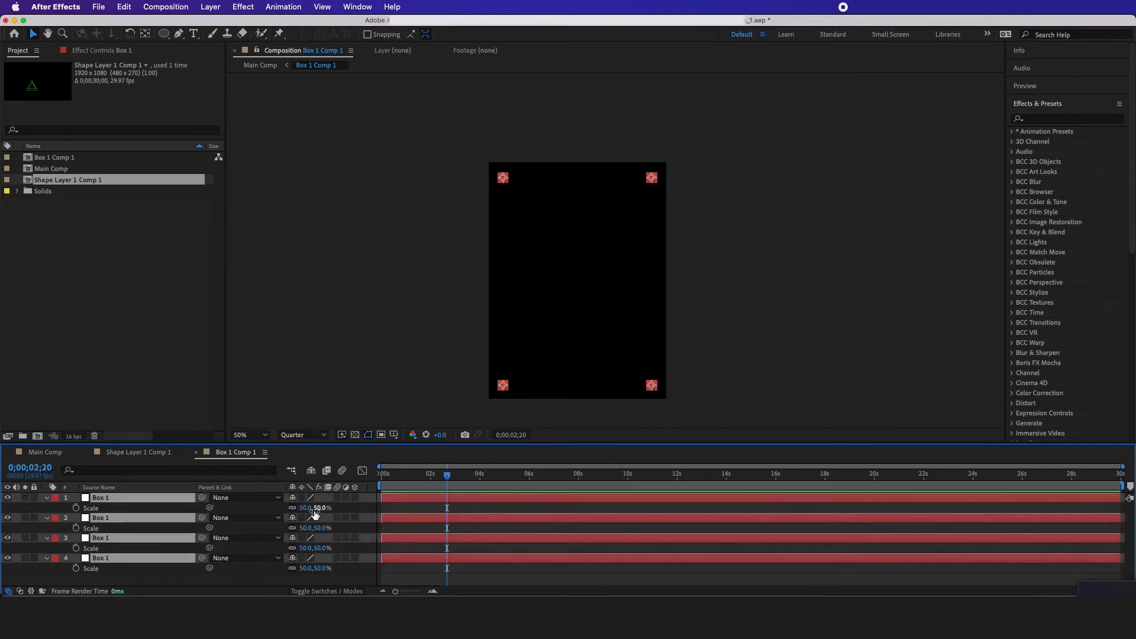
left_click(101, 468)
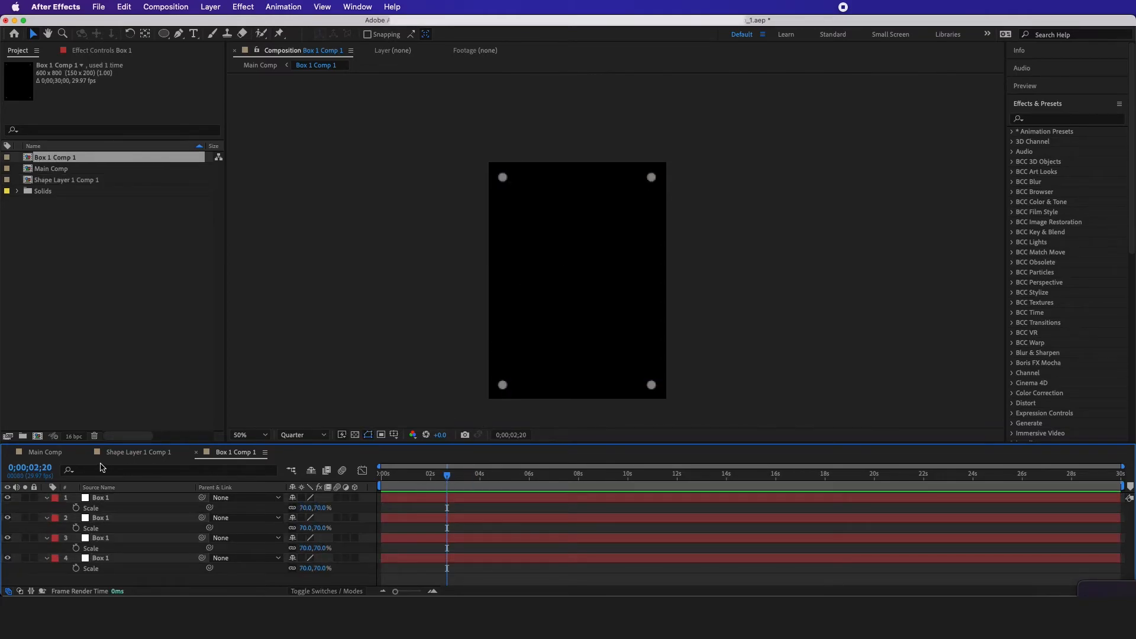
Preview the Main Comp animation from the start to check the resized corner dots on the box
left_click(45, 452)
scroll(635, 226, "up", 2)
mouse_move(515, 476)
left_mouse_down()
mouse_move(358, 500)
mouse_move(465, 503)
mouse_move(405, 500)
mouse_move(430, 500)
left_mouse_up()
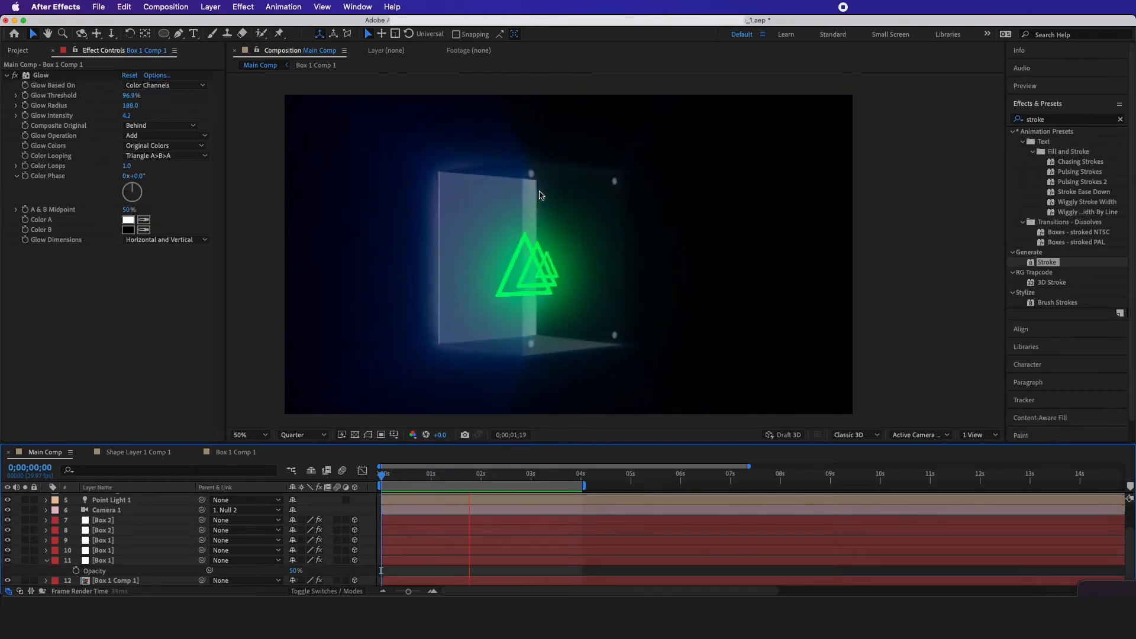
left_click_drag(490, 479, 454, 482)
Add a white 600 x 800 px solid above the dot layers inside Box 1 Comp 1
double_click(92, 581)
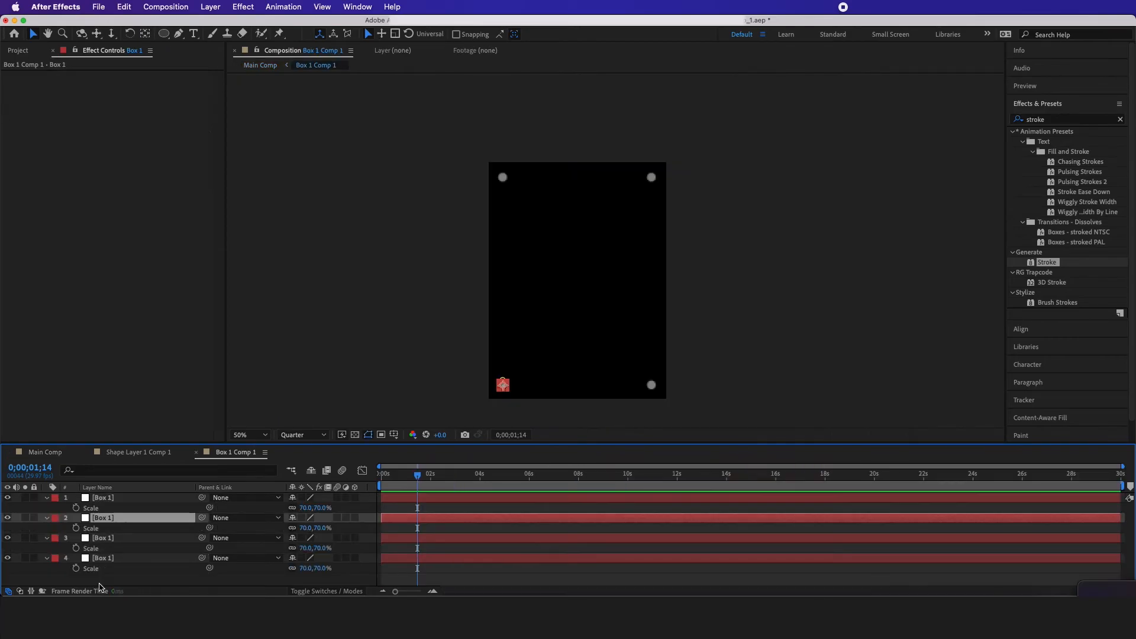
left_click(163, 578)
right_click(367, 508)
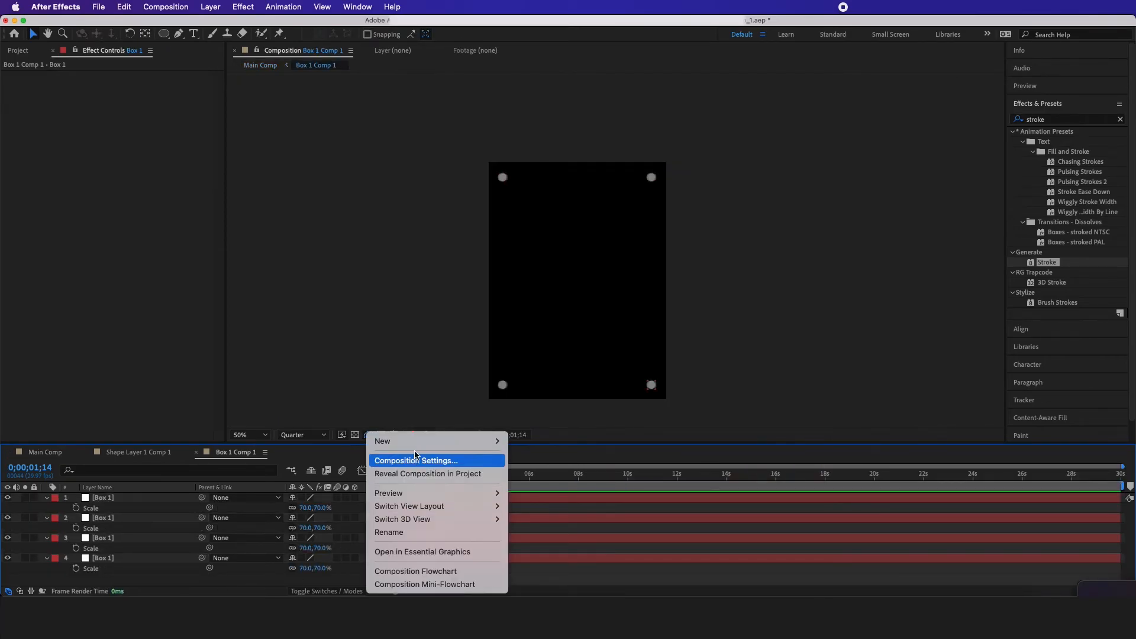
mouse_move(449, 442)
left_click(518, 474)
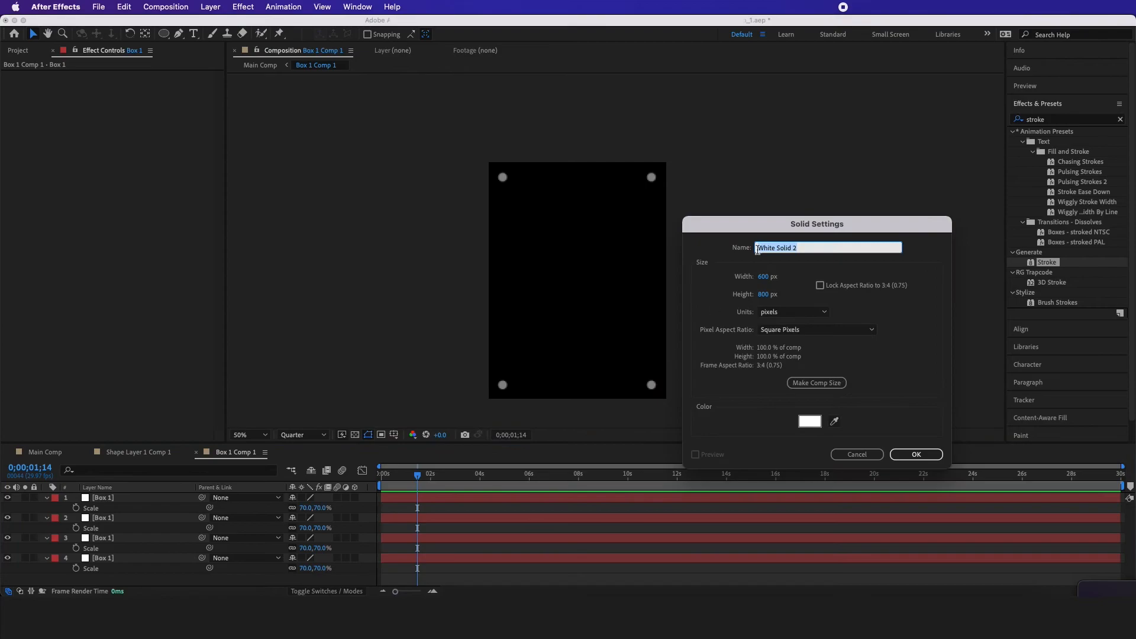
left_click(915, 455)
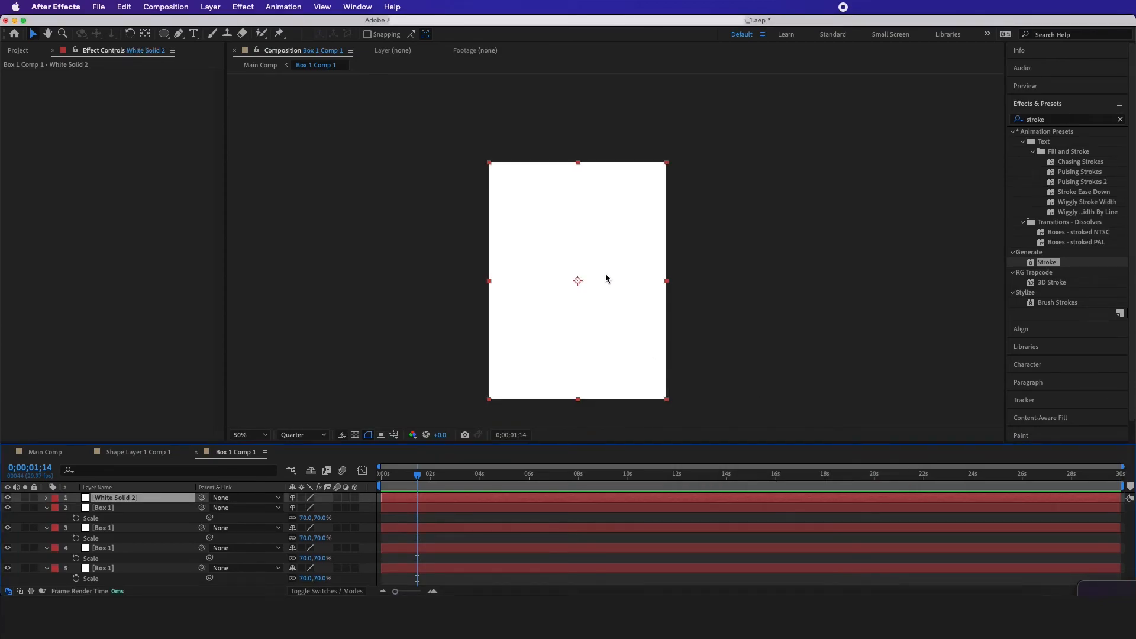
Add a full-size rectangular mask to the white solid and apply the Stroke effect to it
left_click(607, 277)
key("m")
left_click(1005, 119)
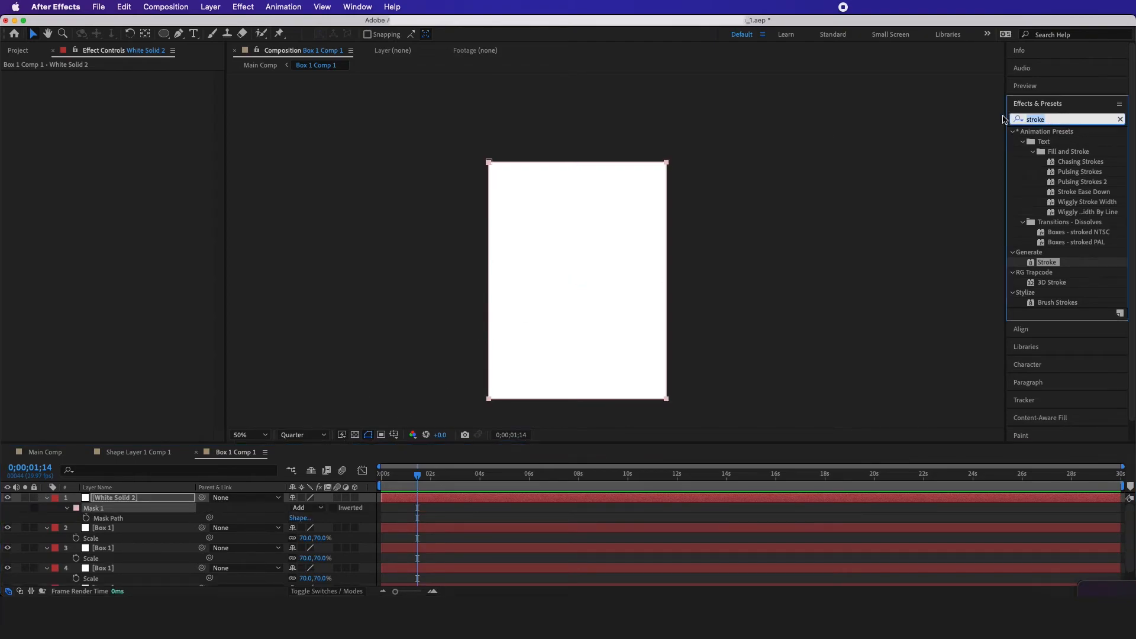
left_click_drag(1048, 262, 158, 500)
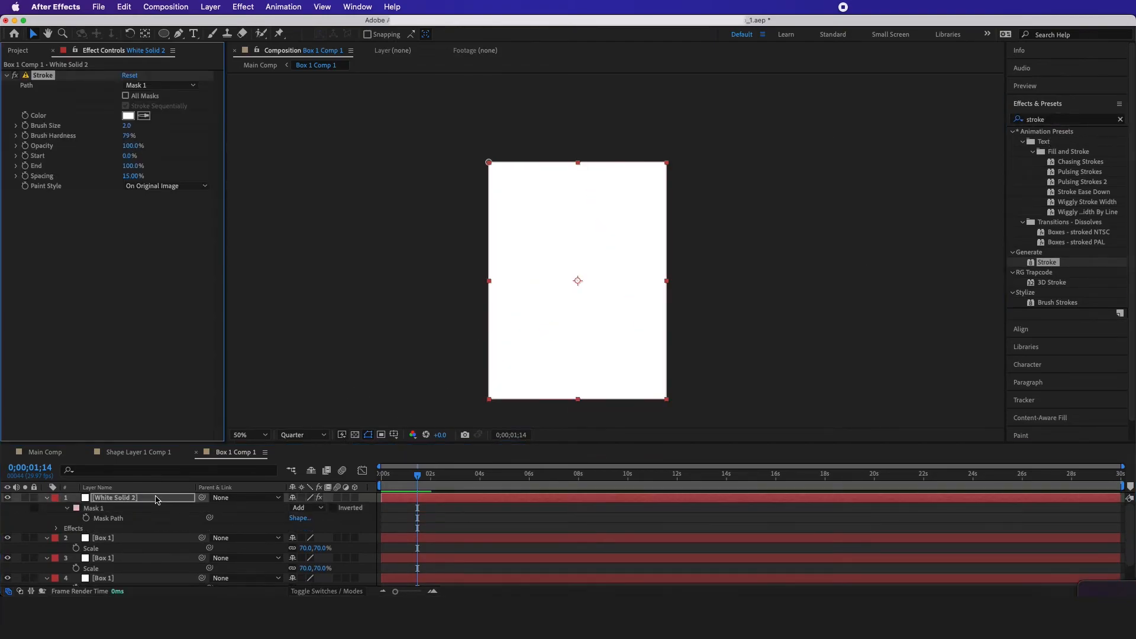
Set the Stroke paint style to On Transparent and the brush size to 10, reducing it slightly to 9.8
left_click(139, 128)
type("10")
left_click(153, 195)
left_click(152, 187)
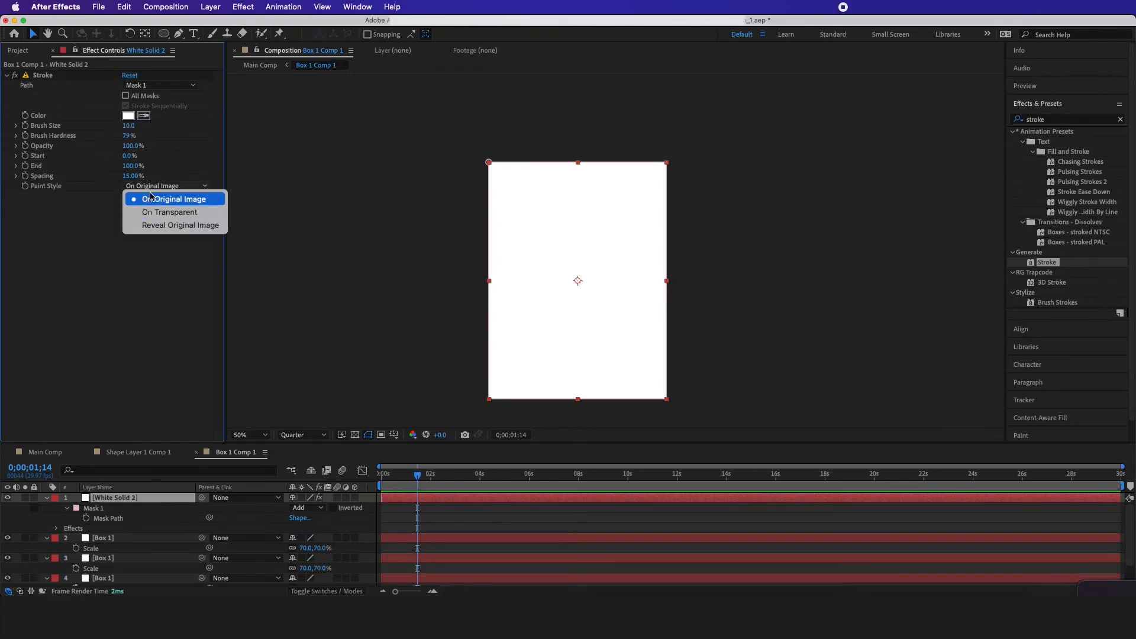
left_click(170, 212)
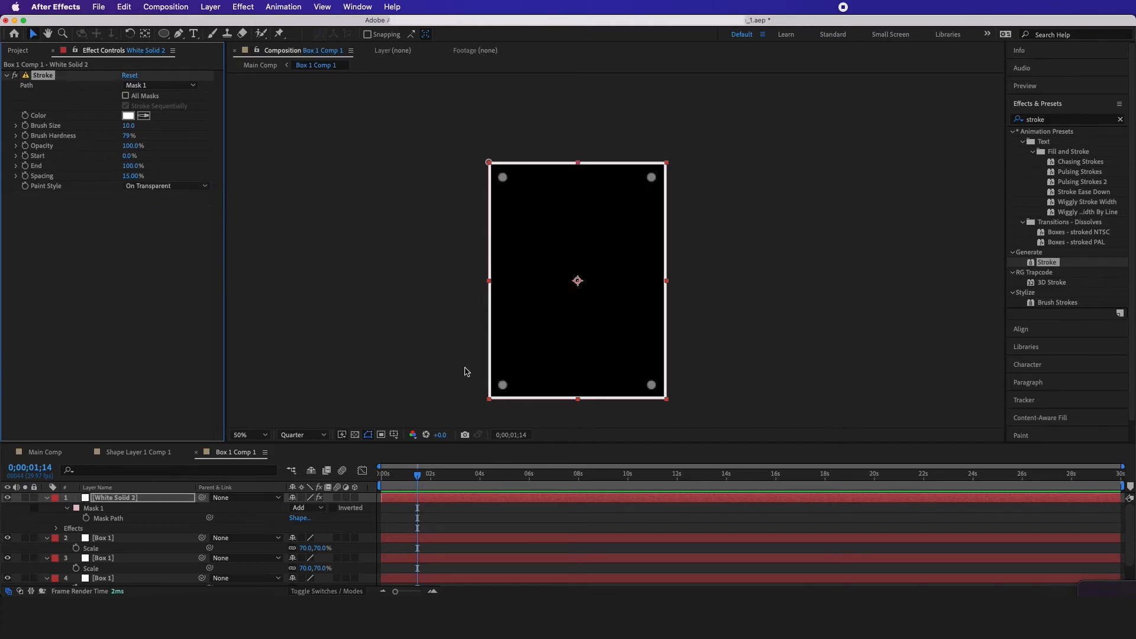
mouse_move(130, 130)
left_mouse_down()
mouse_move(134, 143)
mouse_move(131, 135)
left_mouse_up()
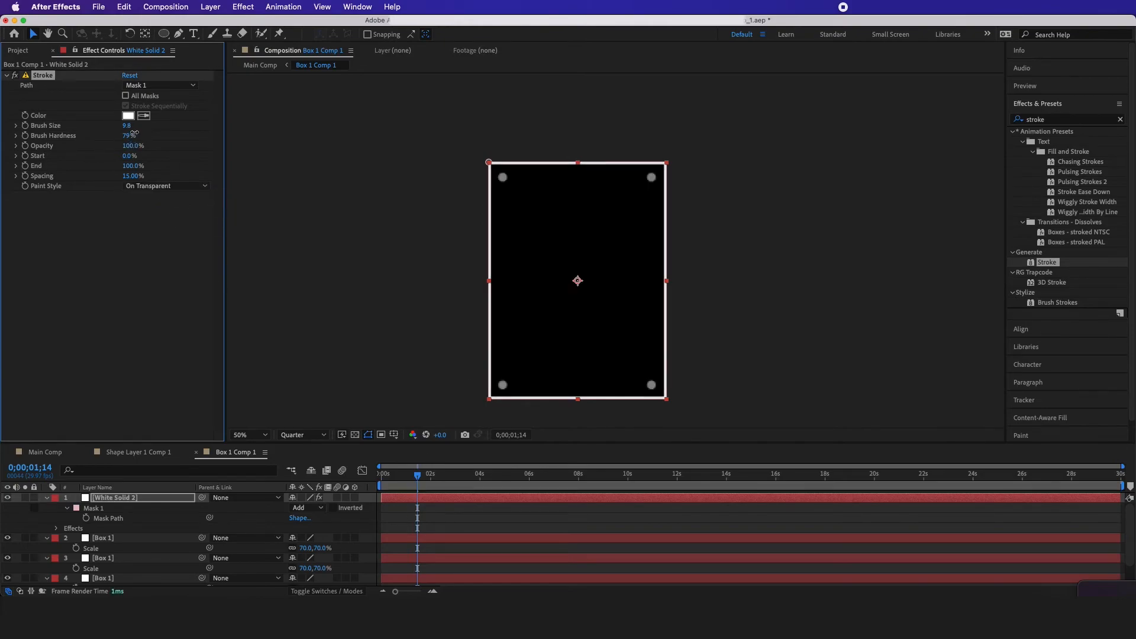
left_click(120, 204)
Rename the outlined solid to Box and check the panel's outline in Main Comp
left_click(118, 501)
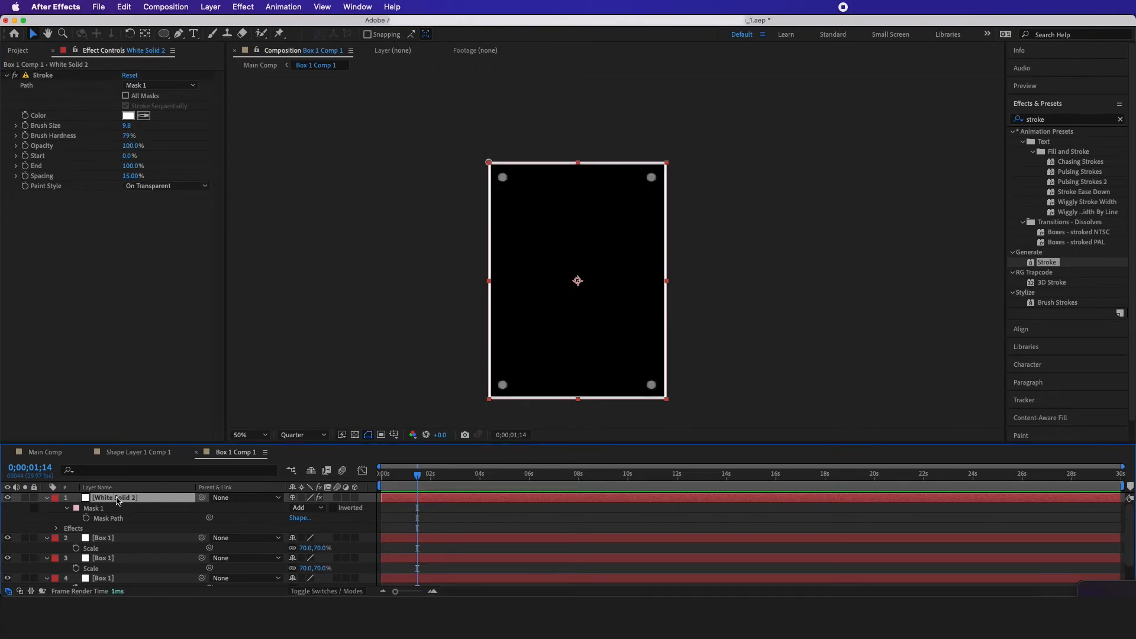
key("Return")
type("Box")
key("Return")
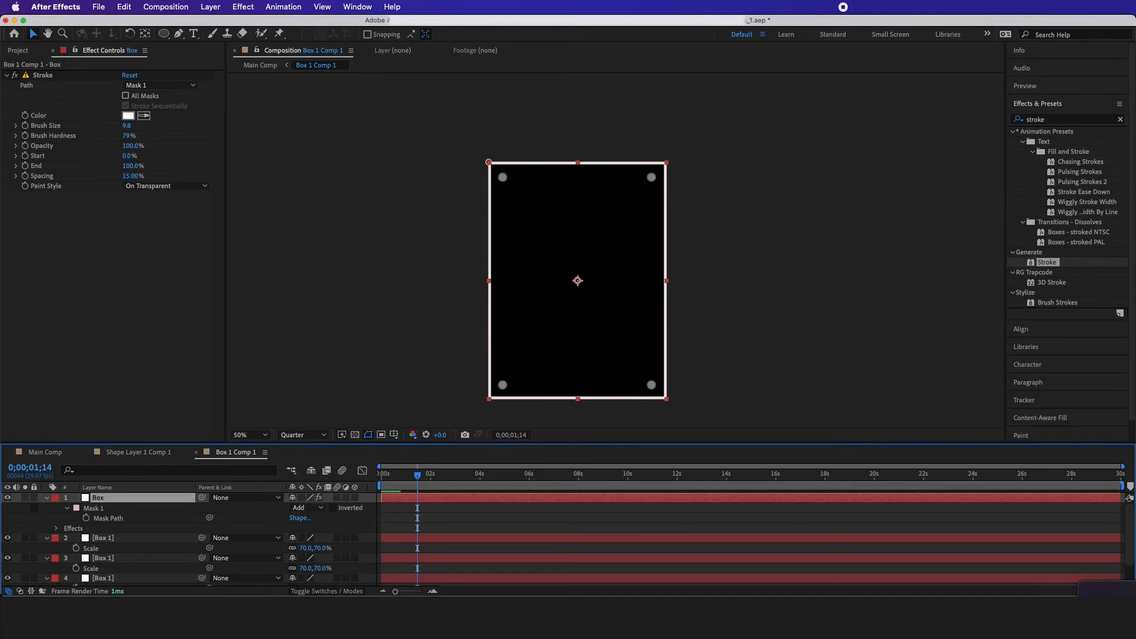
left_click(54, 453)
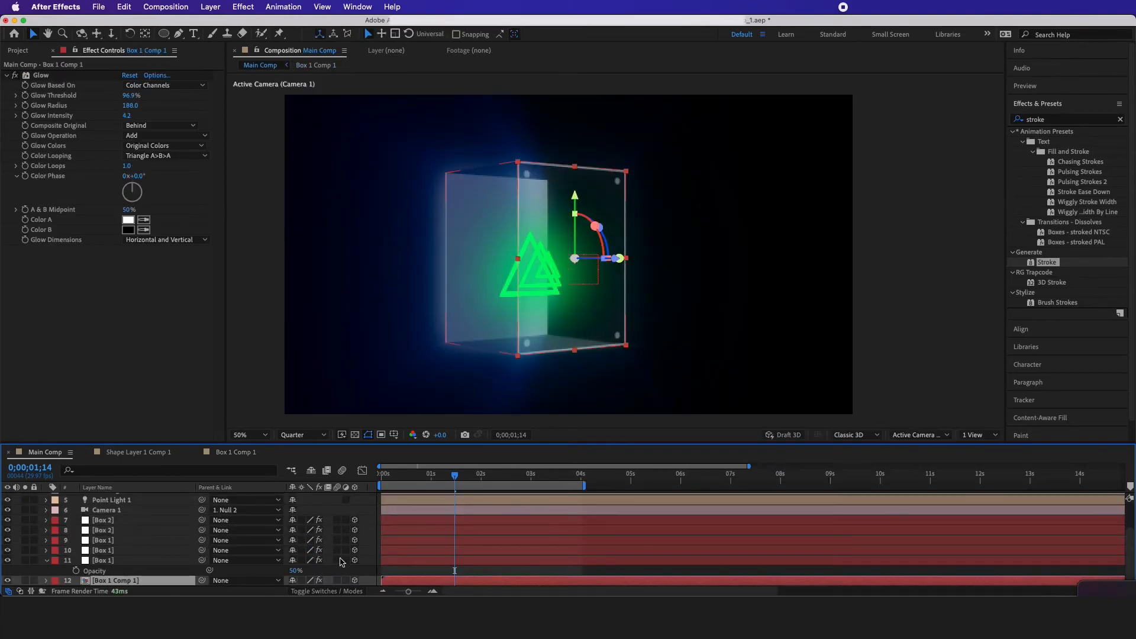
left_click(362, 511)
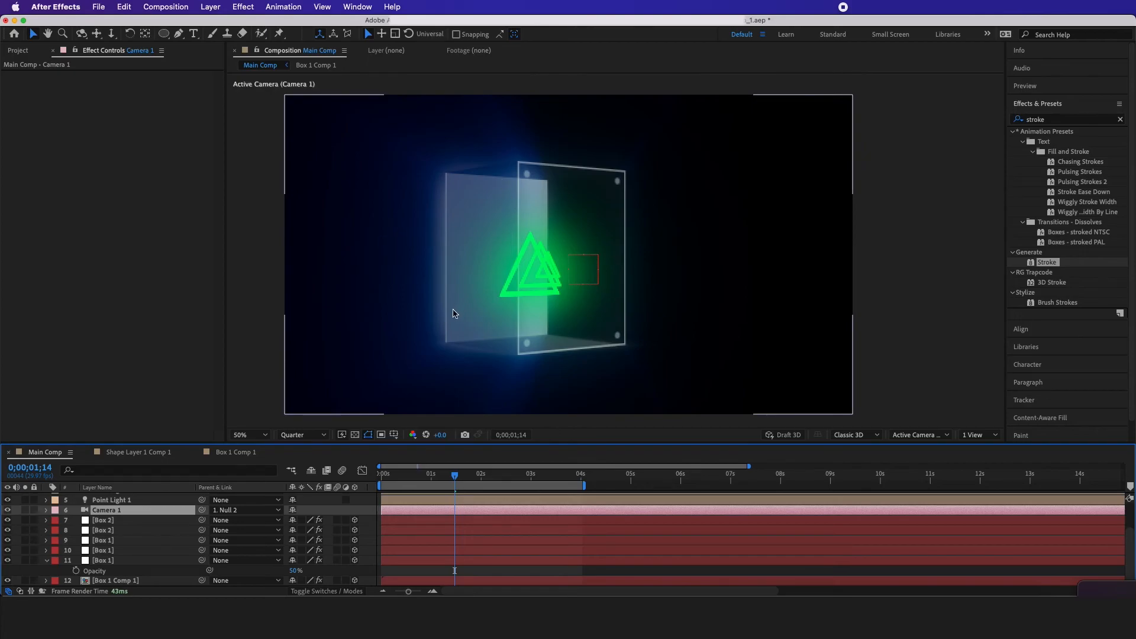
Pre-compose the next Box 1 layer as Box 1 Comp 2 and place a copy of the stroked white solid above it
left_click(142, 561)
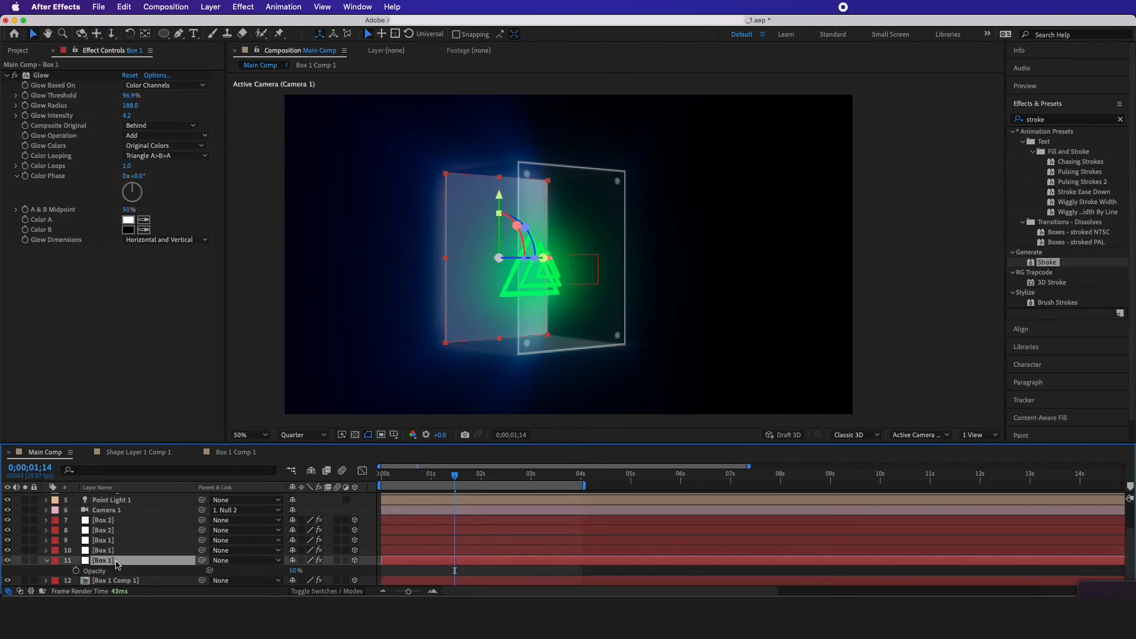
right_click(116, 565)
left_click(172, 586)
left_click(349, 503)
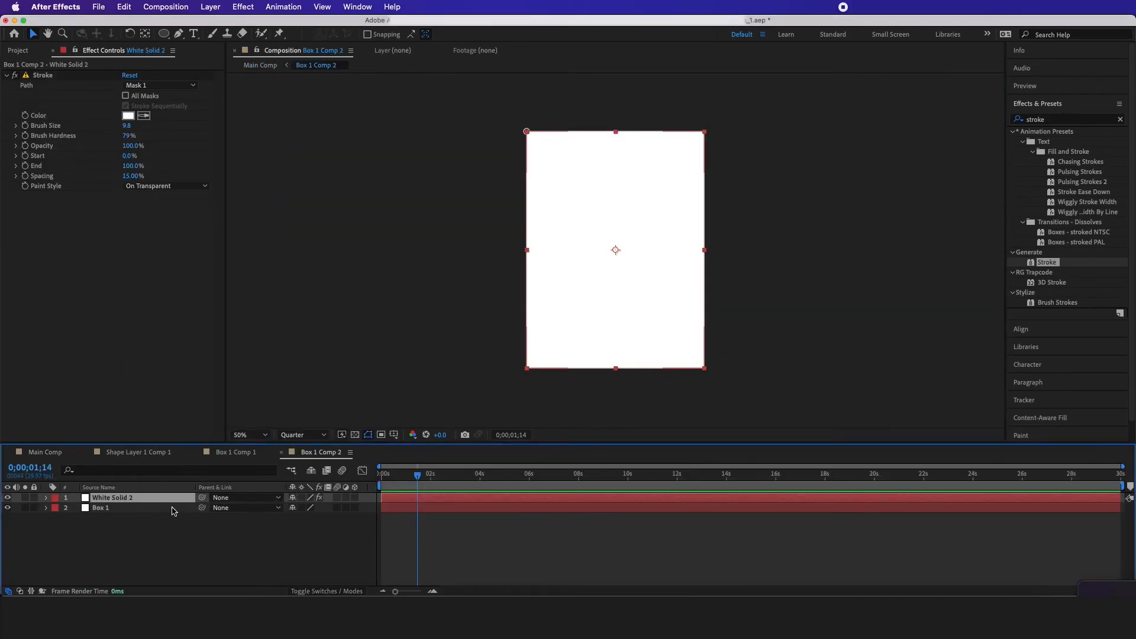
Adjust the opacity of the Box 1 layer inside Box 1 Comp 2 and return to Main Comp
left_click(169, 508)
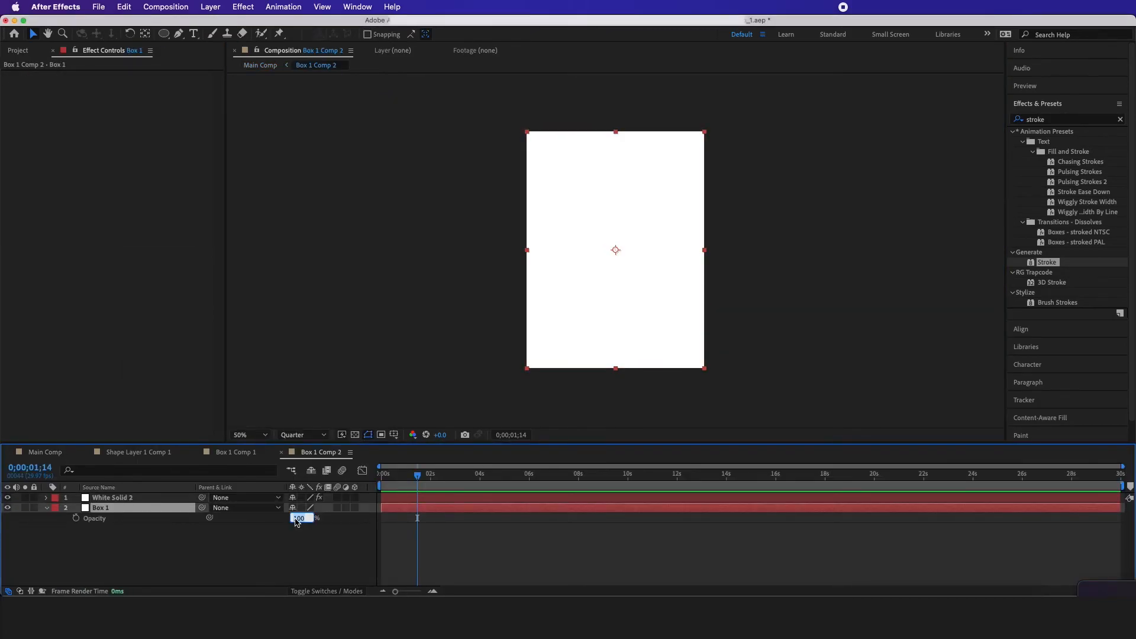
key("Return")
key("Tab")
left_click(194, 546)
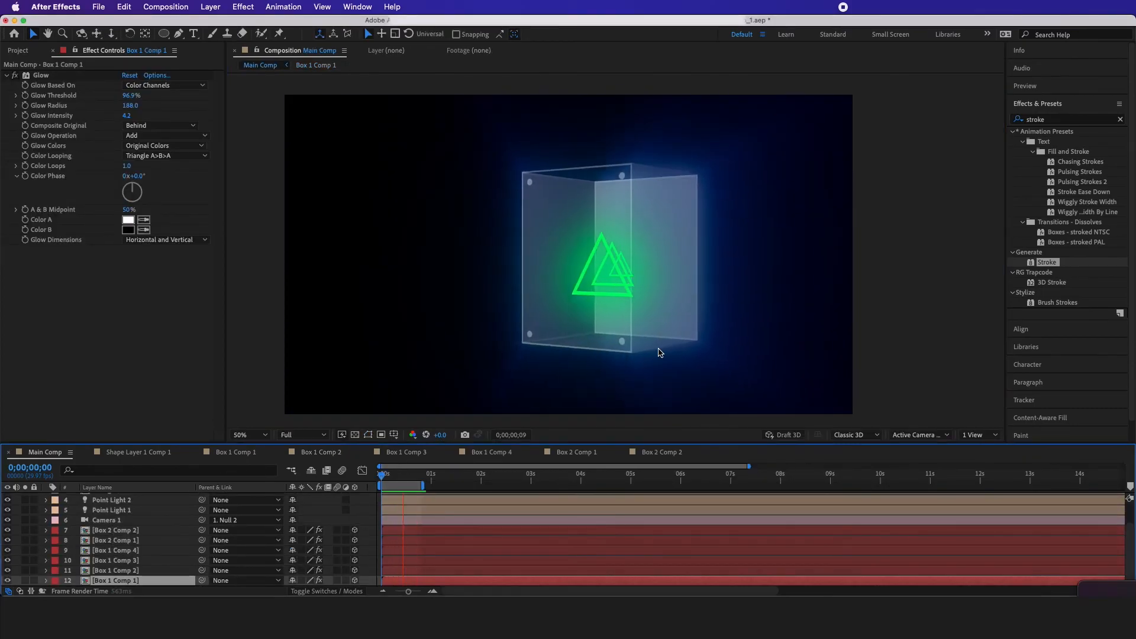
Play the Main Comp animation and hide Adjustment Layer 1 to compare the look without its Shine effect
key("space")
left_click_drag(382, 477, 397, 484)
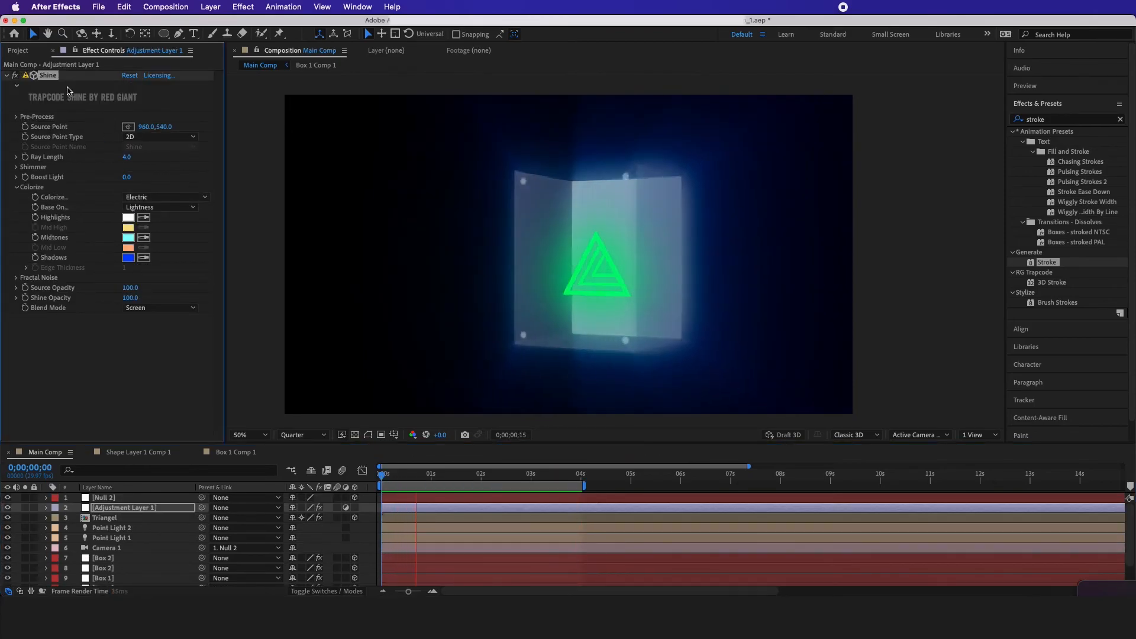
left_click(125, 518)
left_click(125, 509)
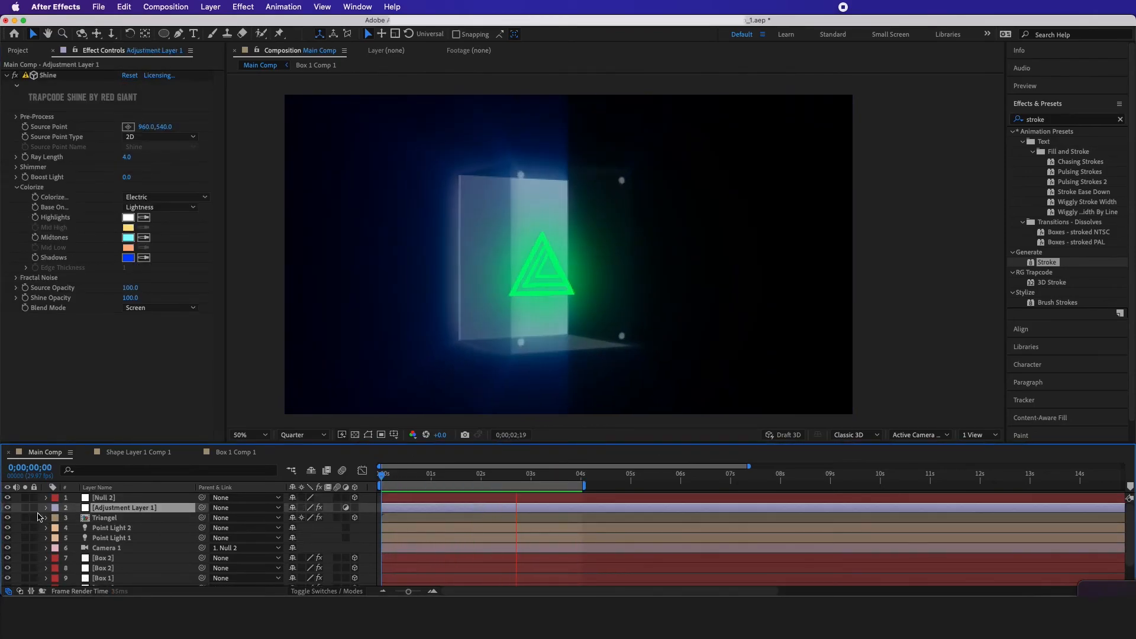
left_click(7, 508)
key("space")
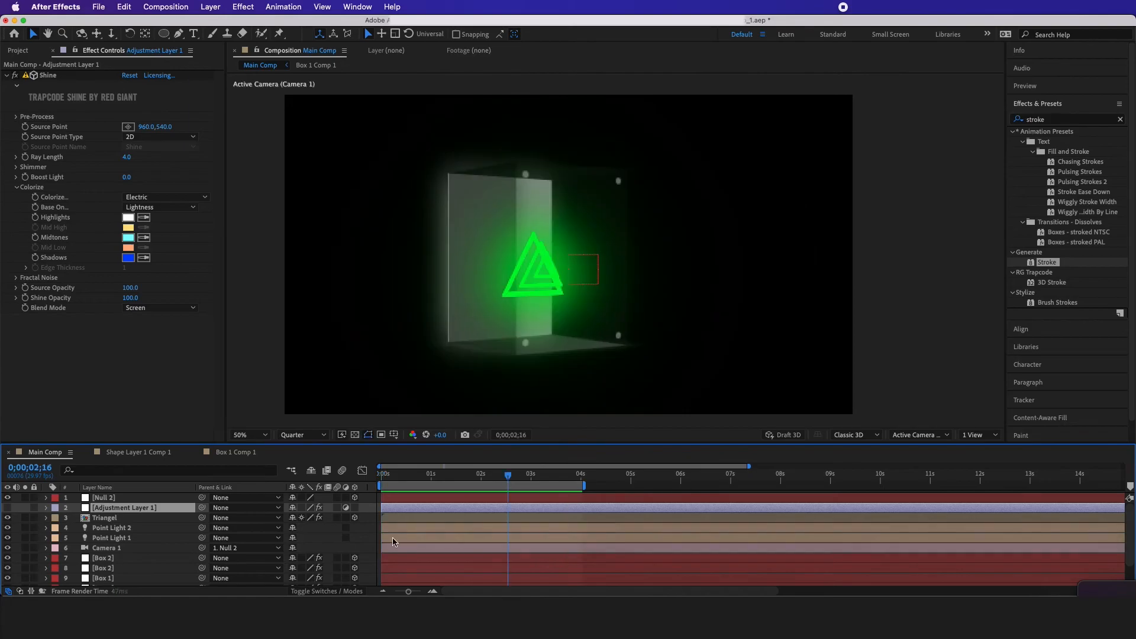
Turn off the Shine effect on Adjustment Layer 1
left_click(369, 533)
left_click(126, 508)
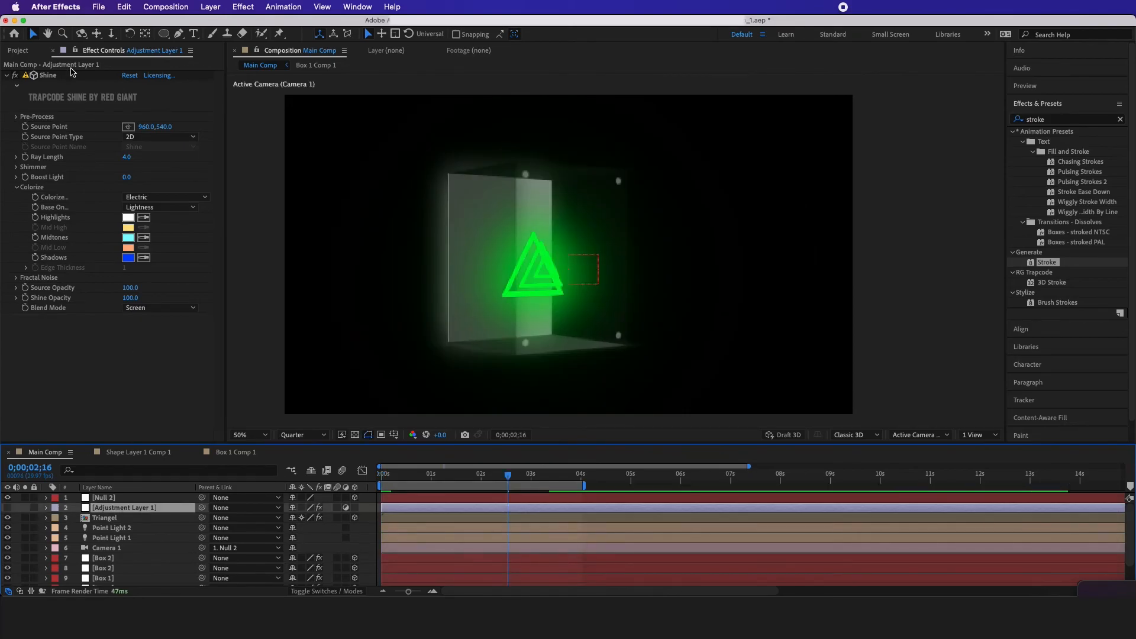
left_click(17, 77)
Find the Glow effect, apply it to Adjustment Layer 1 and make that layer visible again
left_click(1049, 121)
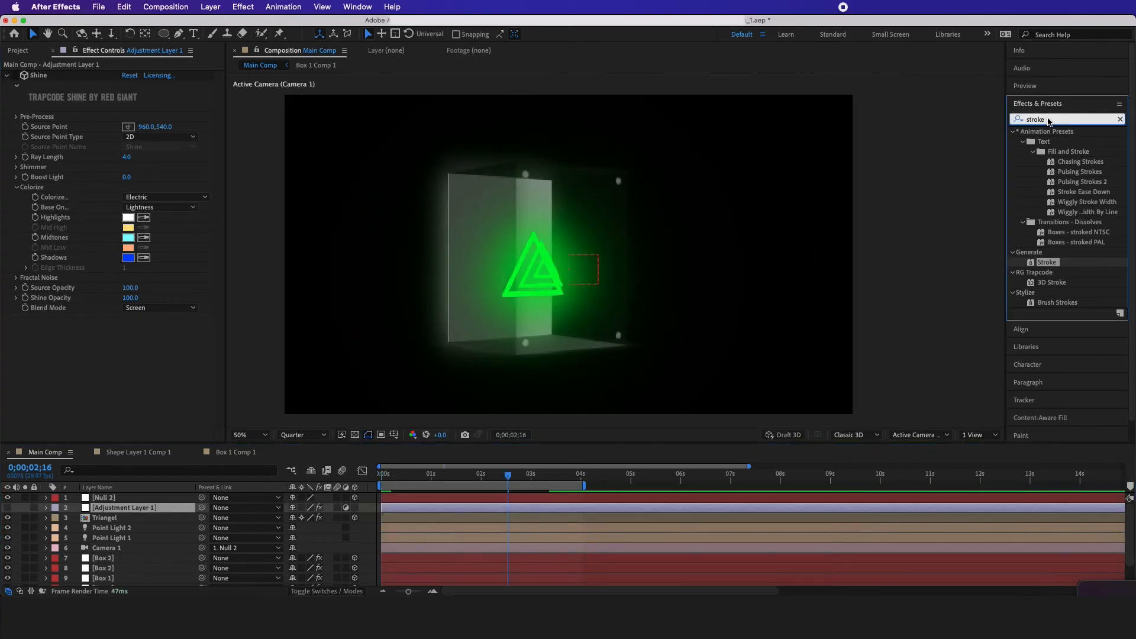
key("BackSpace")
key("BackSpace")
key("BackSpace")
key("BackSpace")
key("BackSpace")
key("BackSpace")
type("glow")
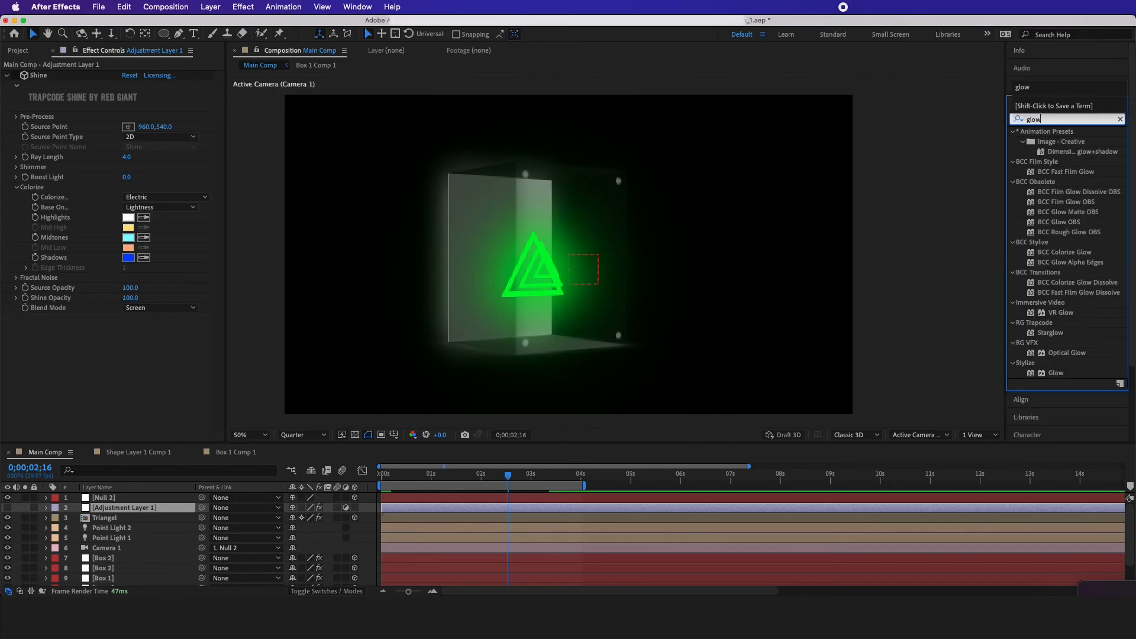
left_click_drag(1051, 376, 83, 510)
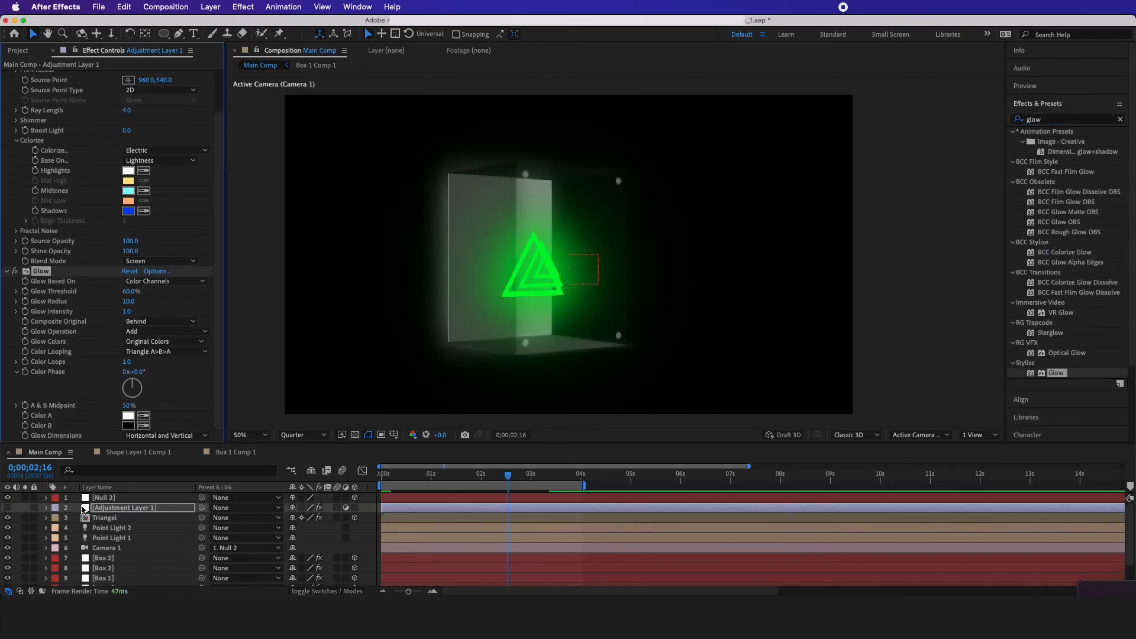
left_click(8, 508)
Adjust the adjustment layer's Glow, trying threshold 100% and radius 1000, and end with threshold 2.4%, radius 0 and intensity 0
left_click_drag(128, 292, 268, 105)
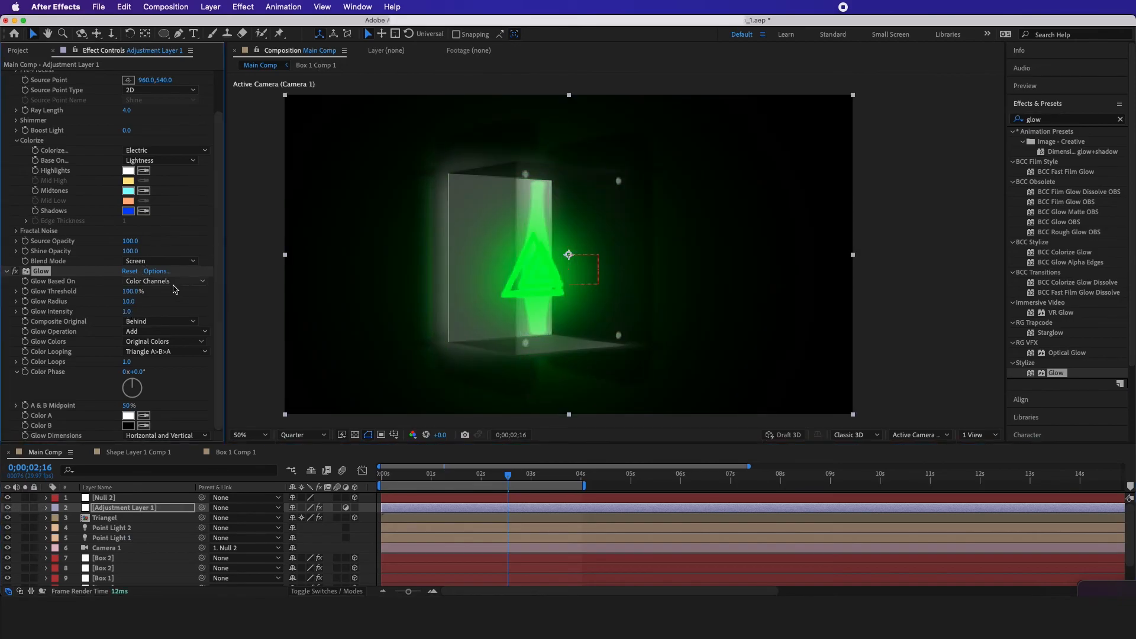
left_click_drag(128, 301, 358, 1)
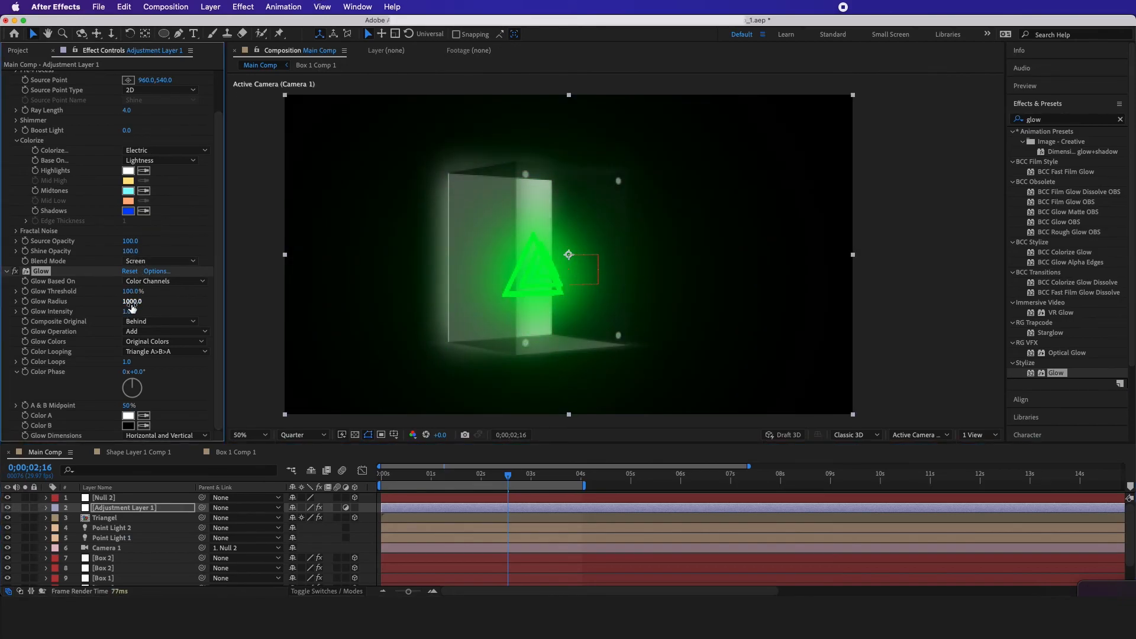
left_click_drag(127, 312, 150, 582)
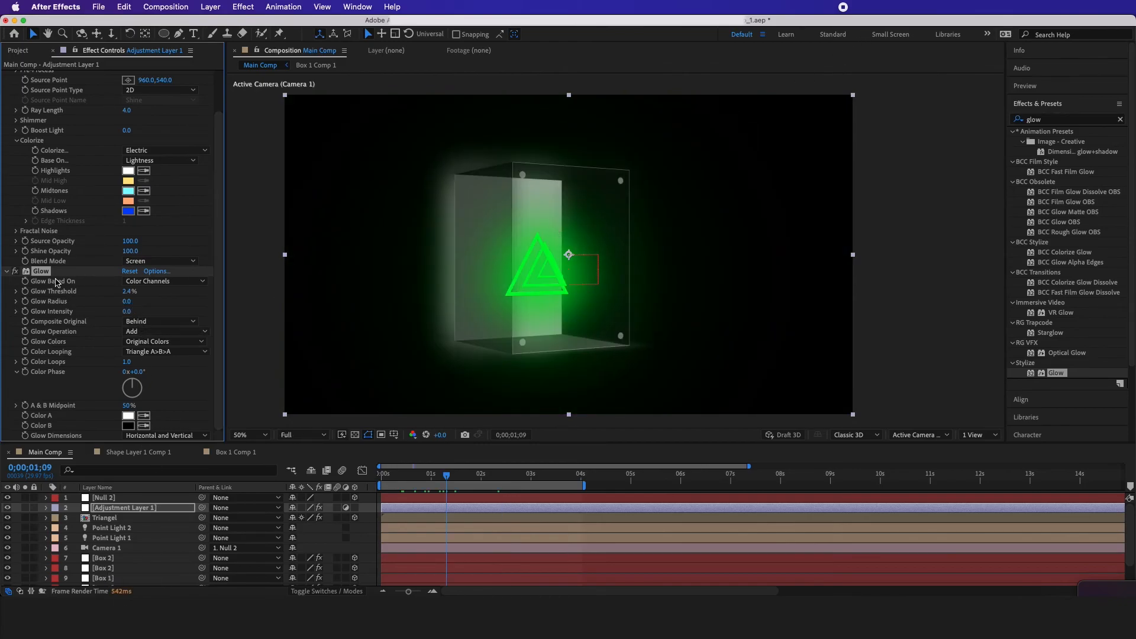
scroll(24, 225, "up", 3)
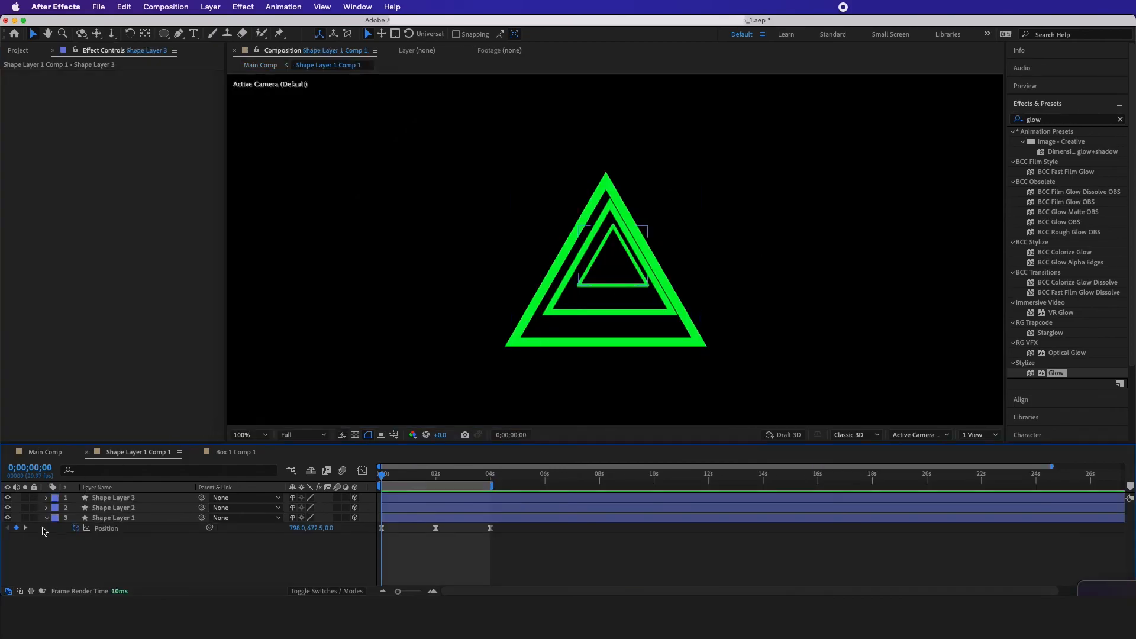
Set Shape Layer 2's stroke to Round Cap and Round Join and inspect the triangle's rounded corners up close
left_click(47, 508)
left_click(56, 520)
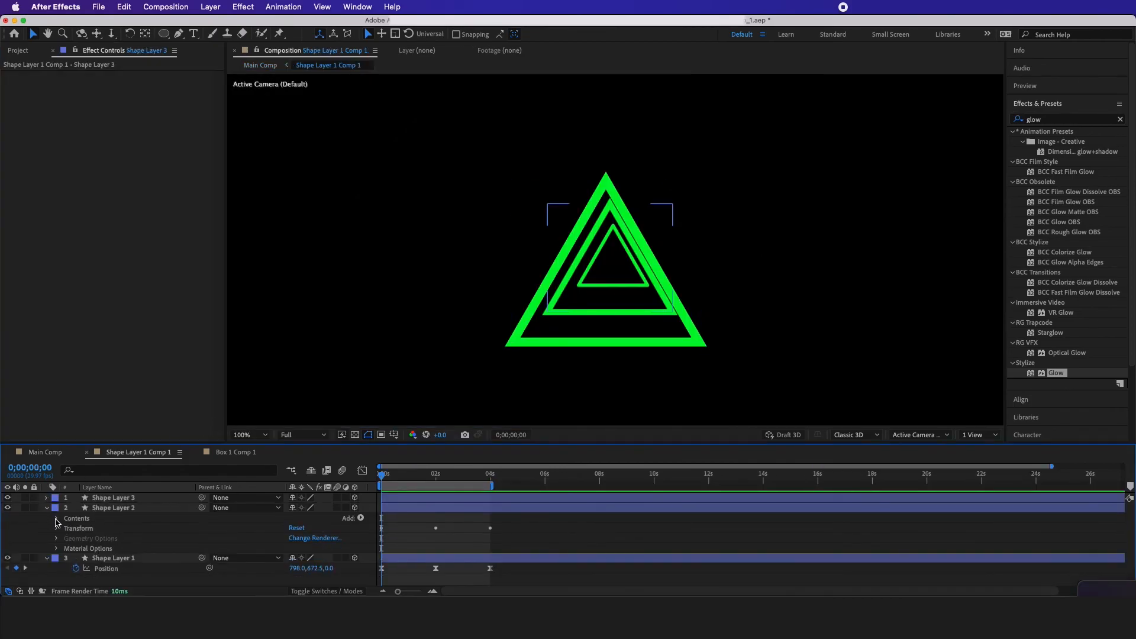
left_click(57, 521)
left_click(65, 529)
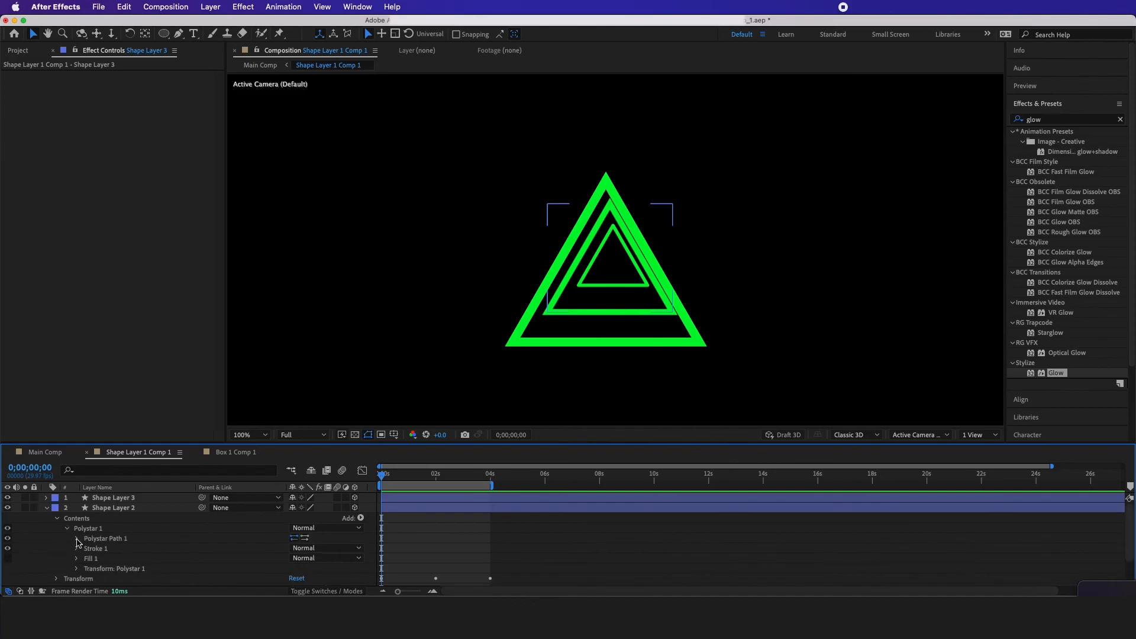
left_click(77, 548)
scroll(165, 541, "down", 2)
left_click(343, 527)
left_click(330, 554)
left_click(328, 538)
left_click(328, 564)
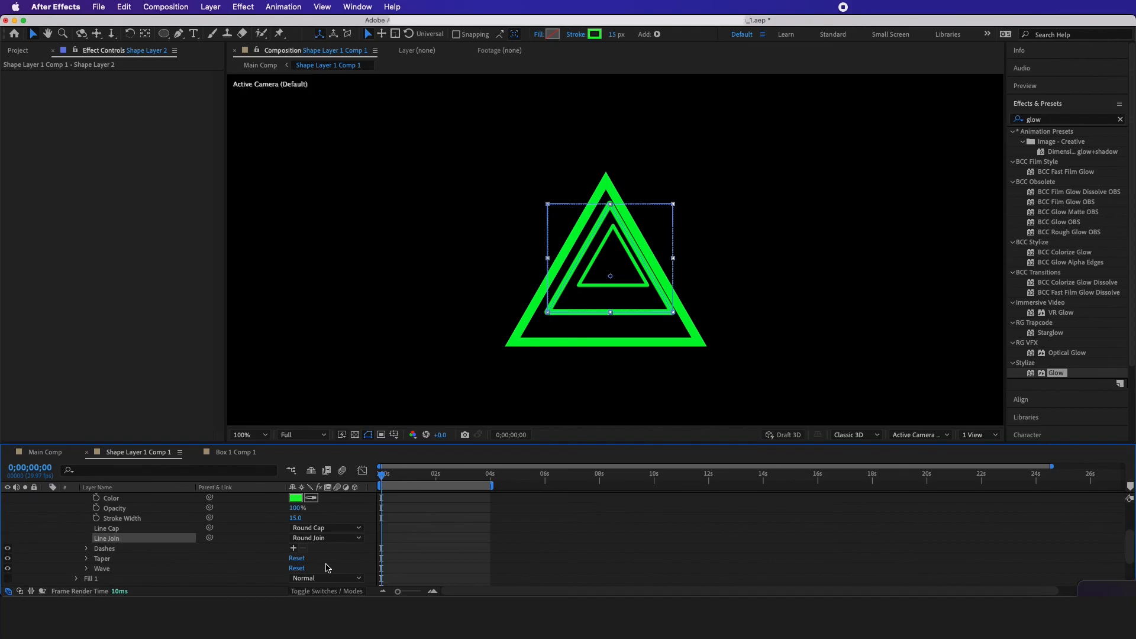
left_click(502, 344)
key("period")
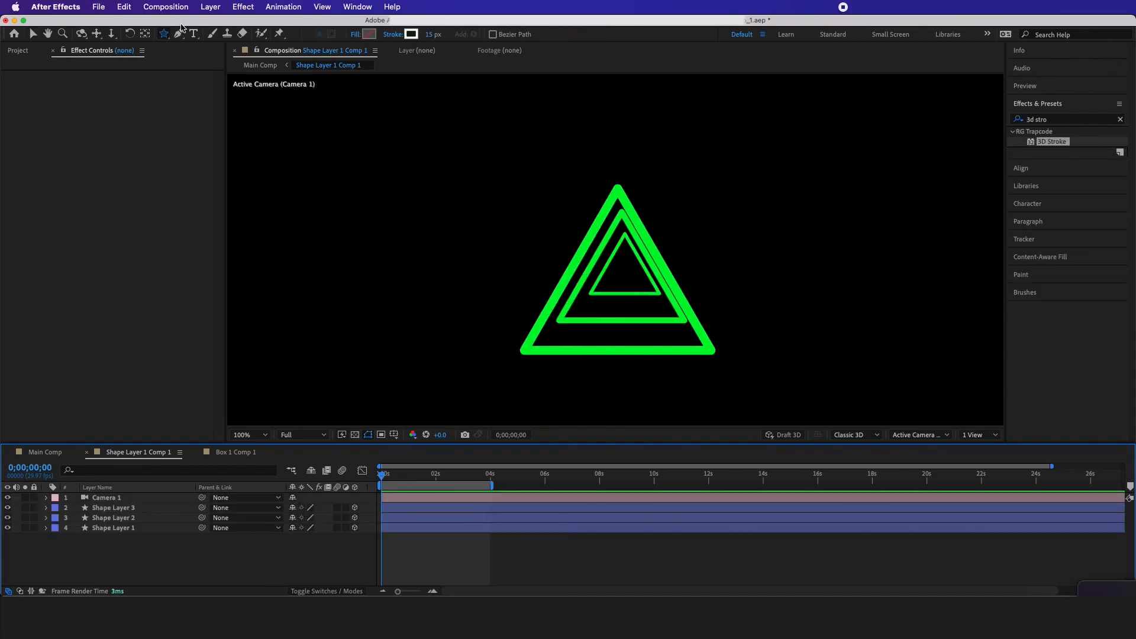
Draw a small star with the Star tool beside the triangles and make it a 3D layer
left_click(164, 33)
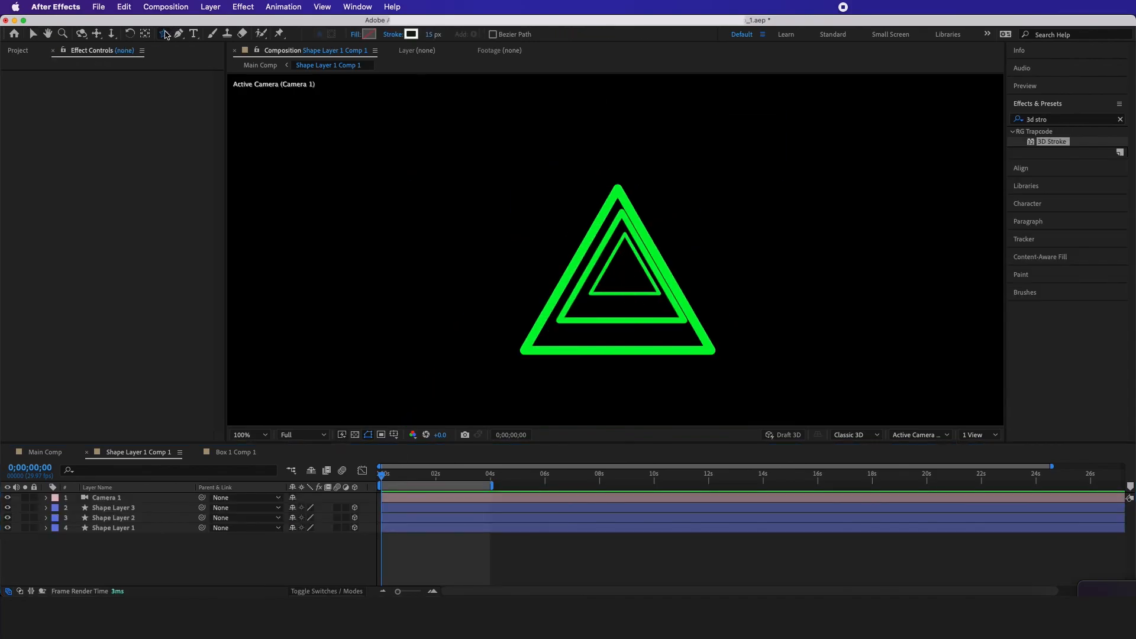
left_click(202, 86)
mouse_move(515, 247)
left_mouse_down()
mouse_move(532, 226)
mouse_move(519, 238)
left_mouse_up()
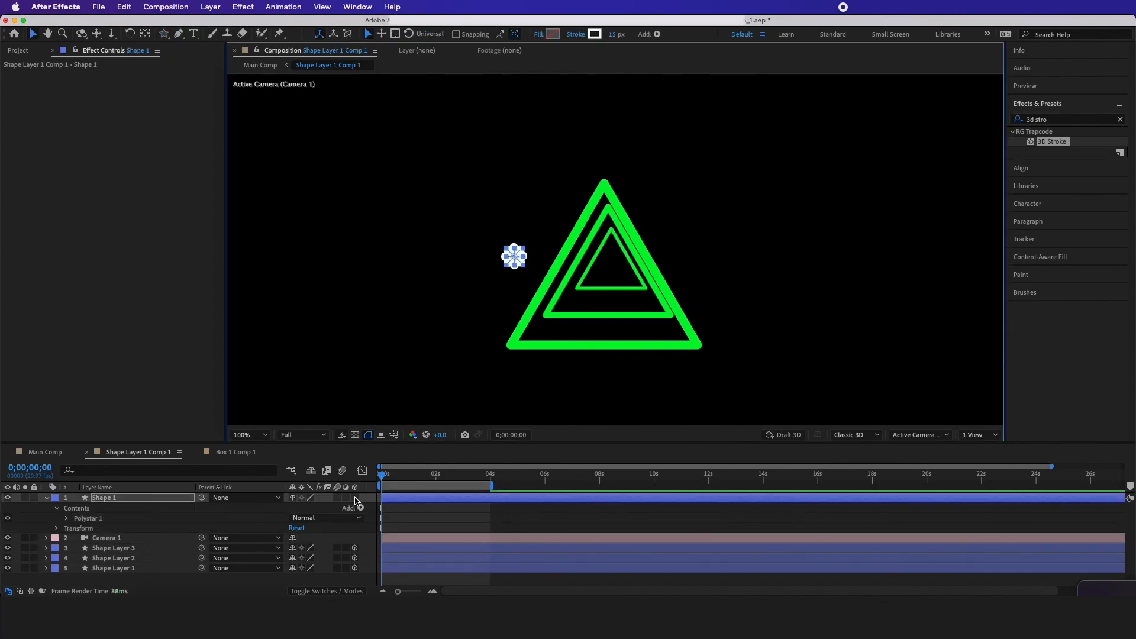
left_click(355, 498)
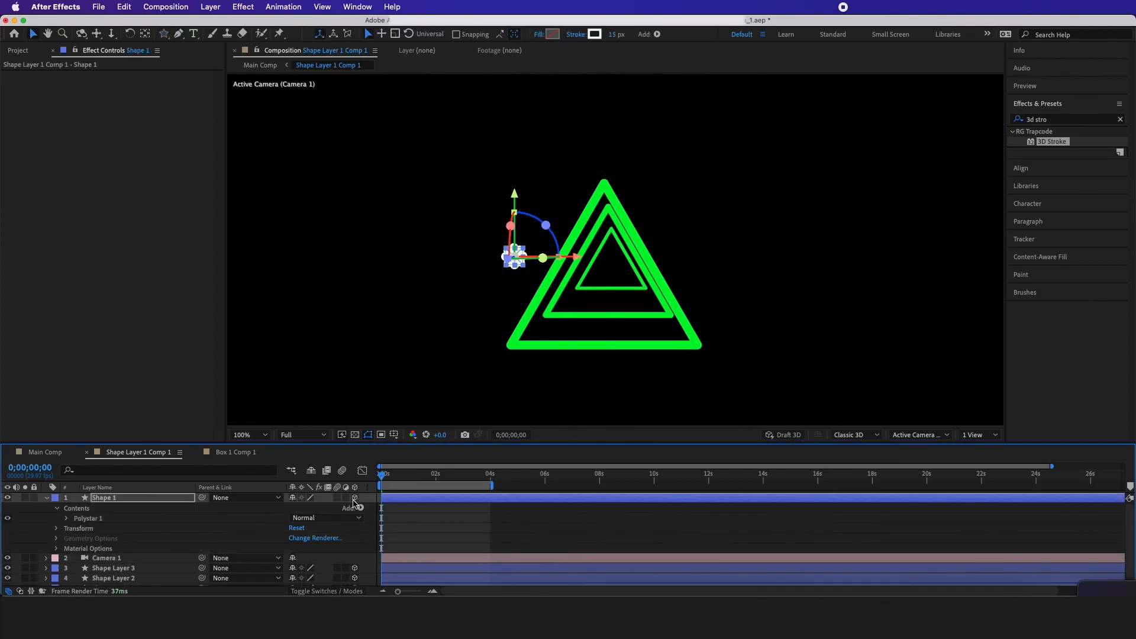
Switch the composition to four views and move the star up and closer to the triangles
left_click(970, 435)
left_click(977, 474)
left_click(981, 477)
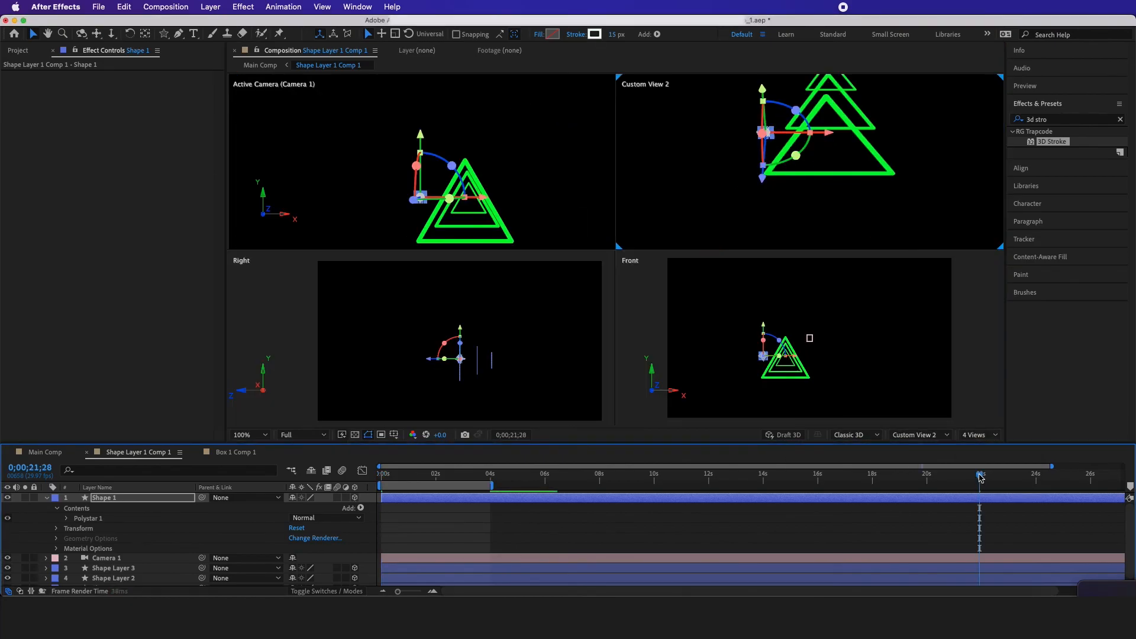
scroll(421, 198, "up", 2)
left_click_drag(421, 198, 474, 170)
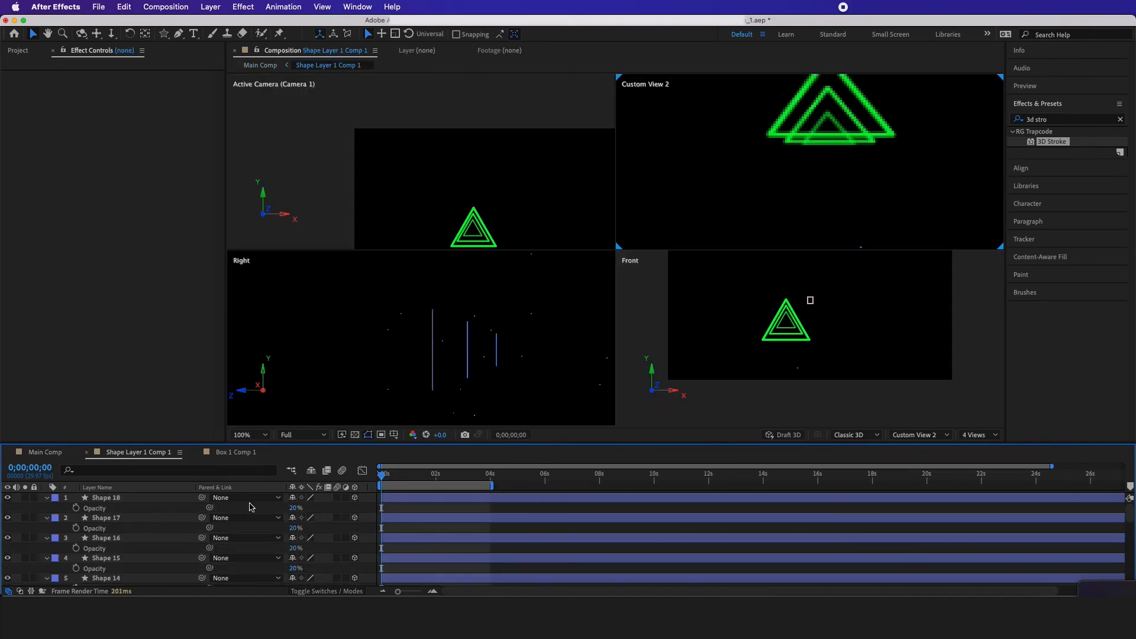
Review the Main Comp playback of the glowing box with the triangles and the small particles around them
left_click(475, 224)
key("Tab")
left_click(385, 225)
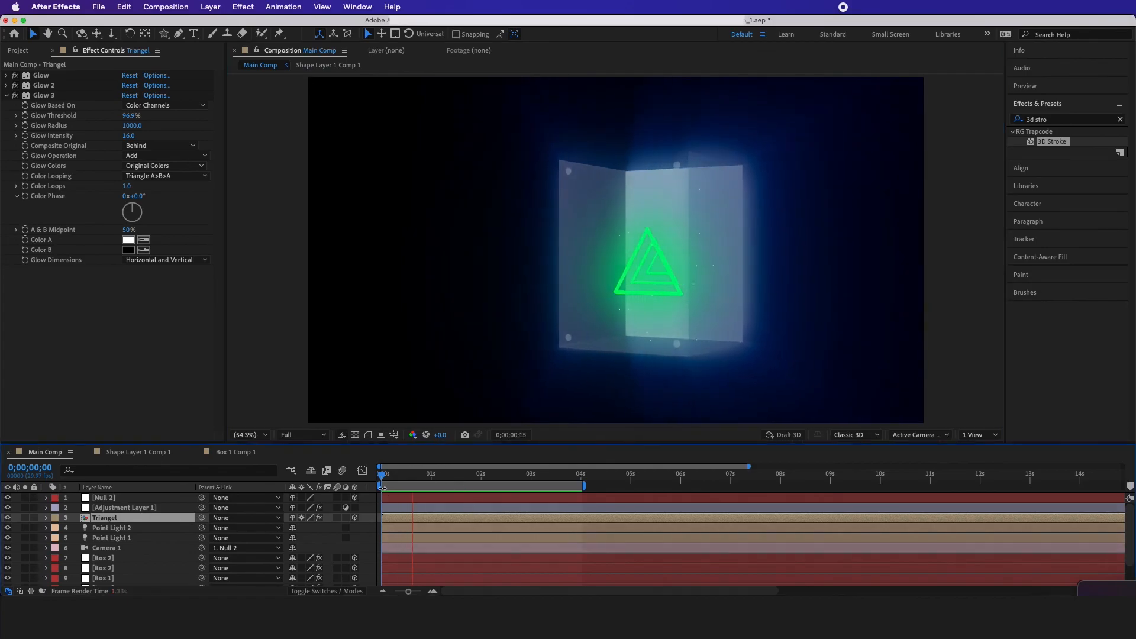